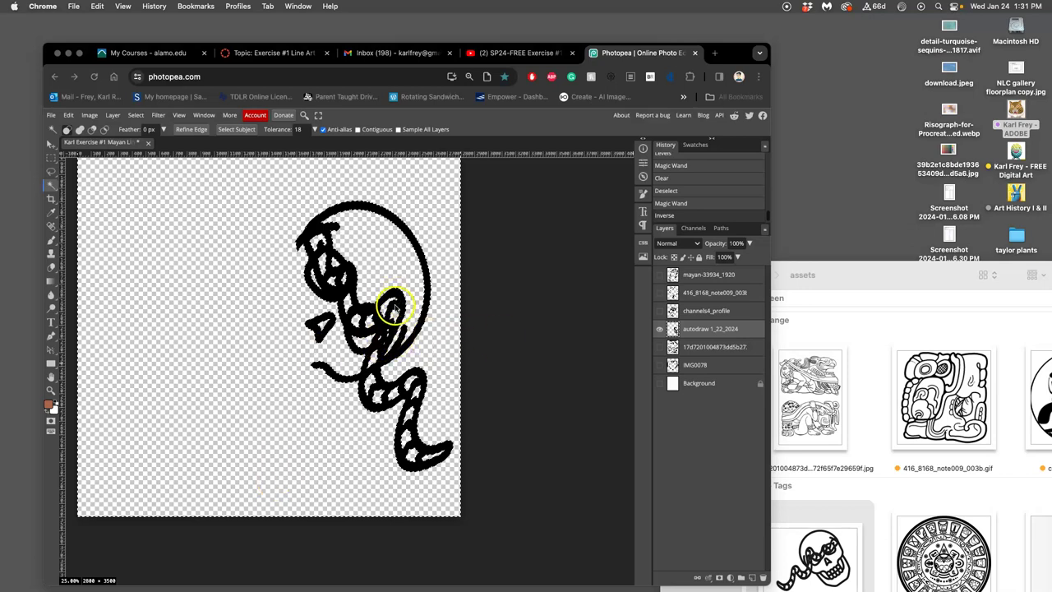
- Invert the selection and delete its pixels, then undo that first erase
left_click(289, 345)
scroll(362, 349, "up", 15)
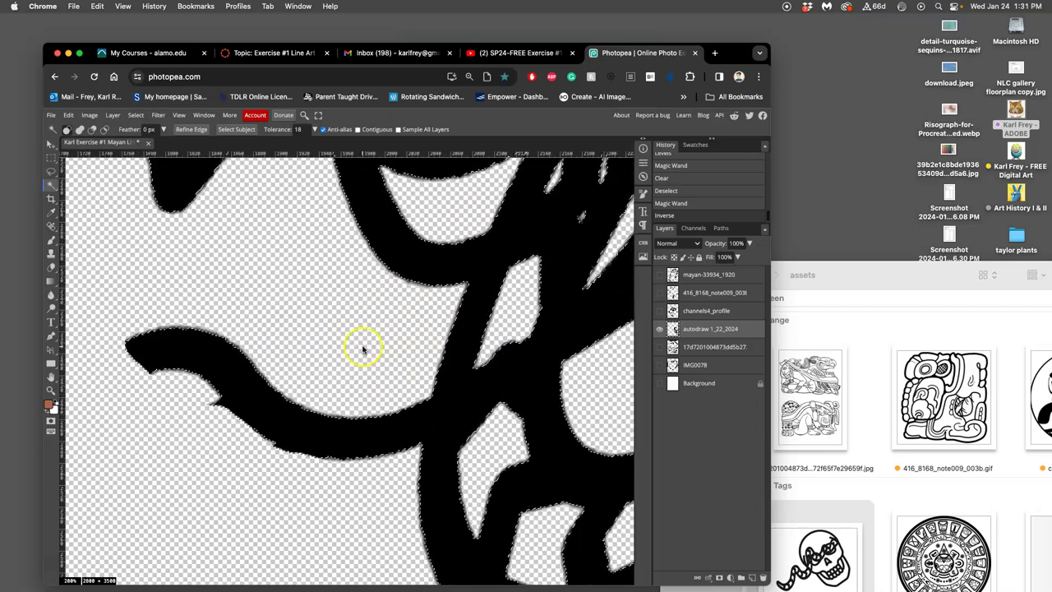
scroll(404, 387, "down", 3)
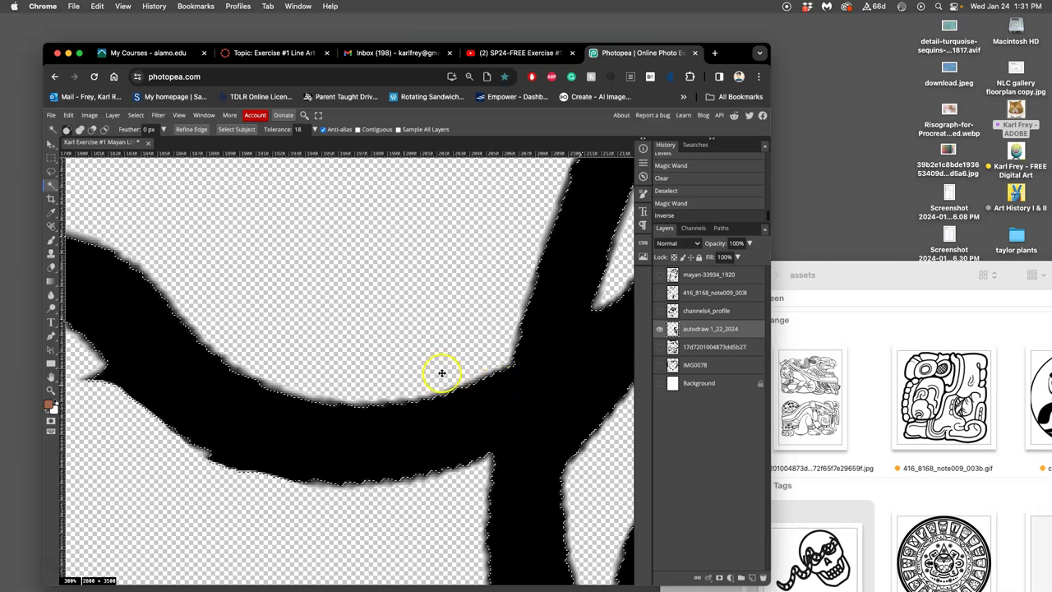
scroll(441, 374, "down", 10)
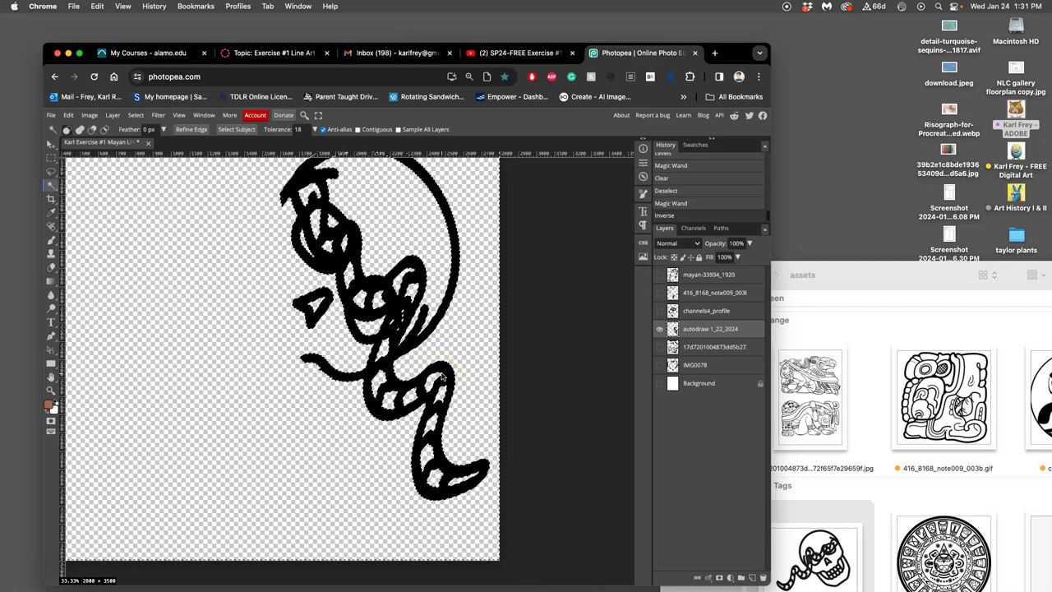
left_click(137, 115)
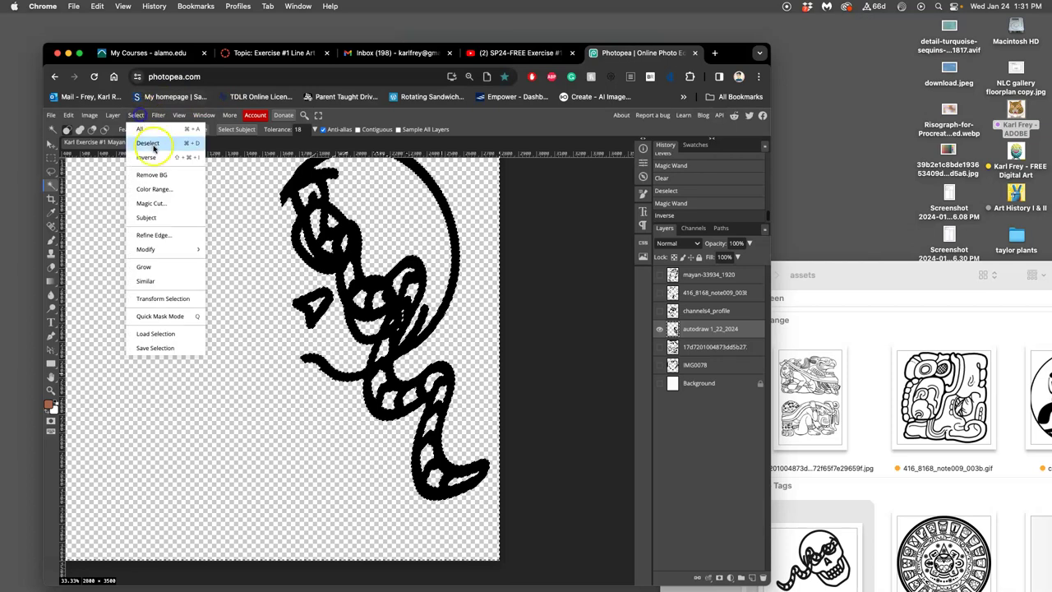
left_click(152, 158)
scroll(403, 337, "up", 1)
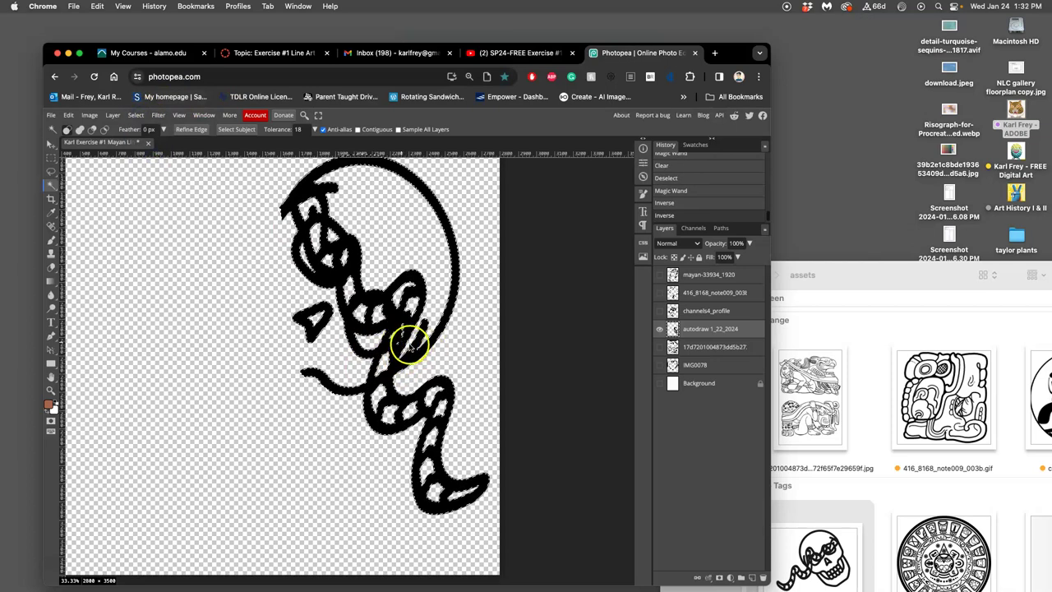
key("Delete")
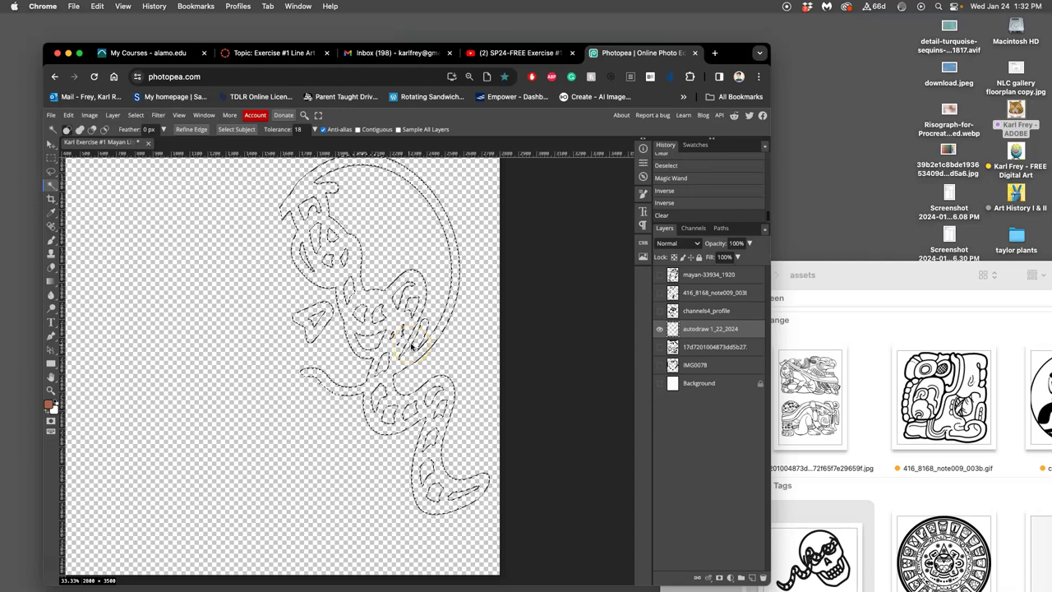
key("super+z")
- Invert the selection to the background, delete the grey fringe pixels, and deselect
scroll(413, 347, "up", 5)
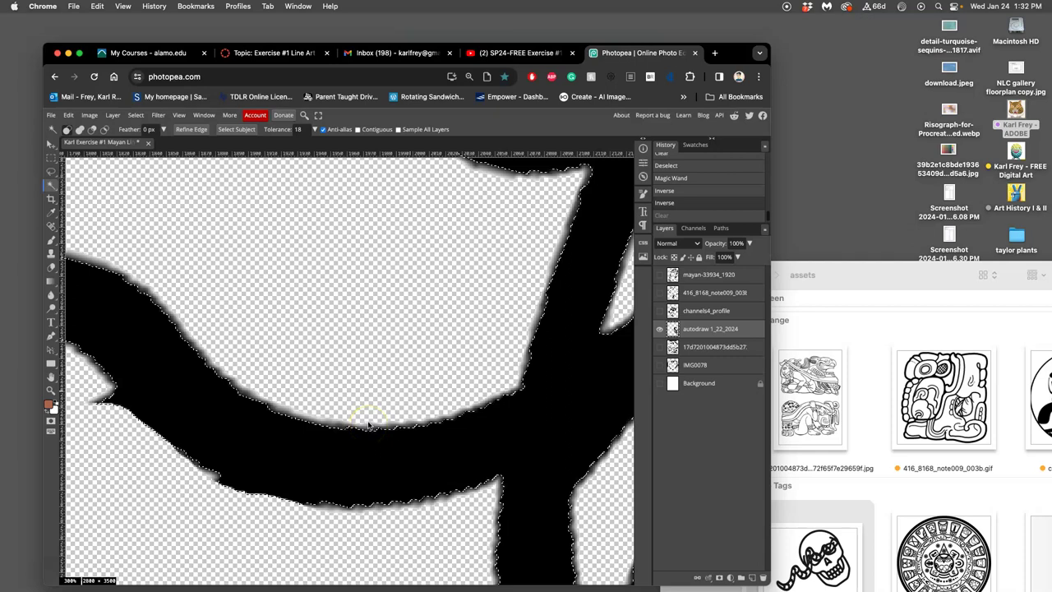
scroll(369, 425, "down", 6)
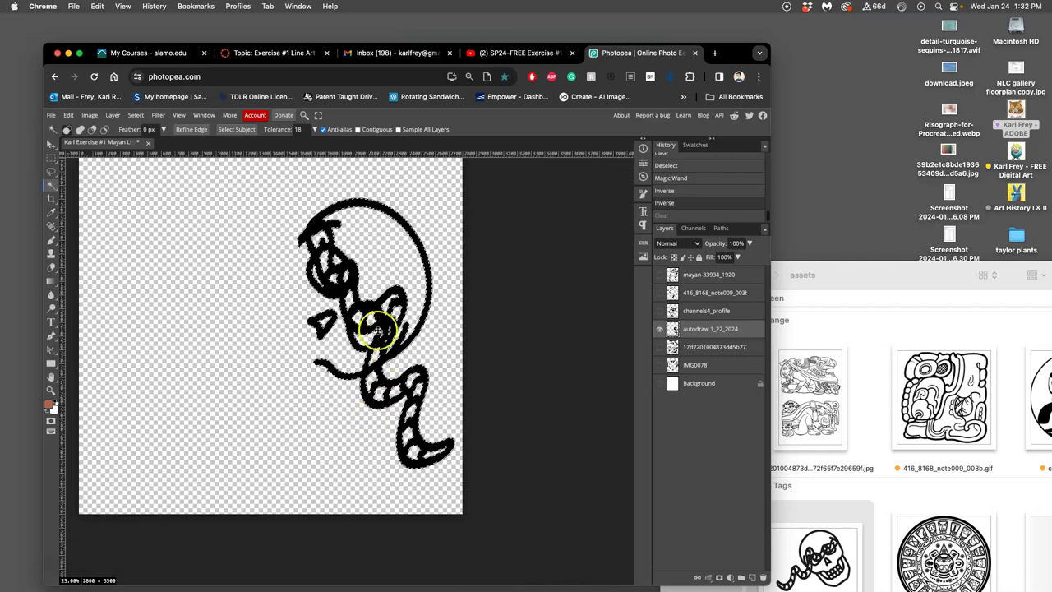
scroll(349, 331, "up", 2)
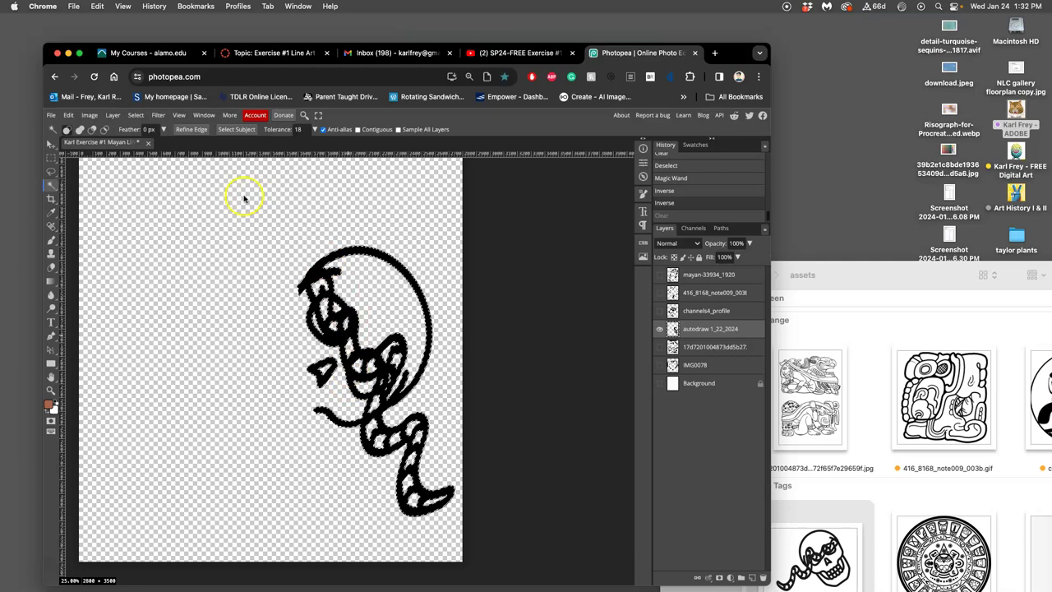
left_click(137, 116)
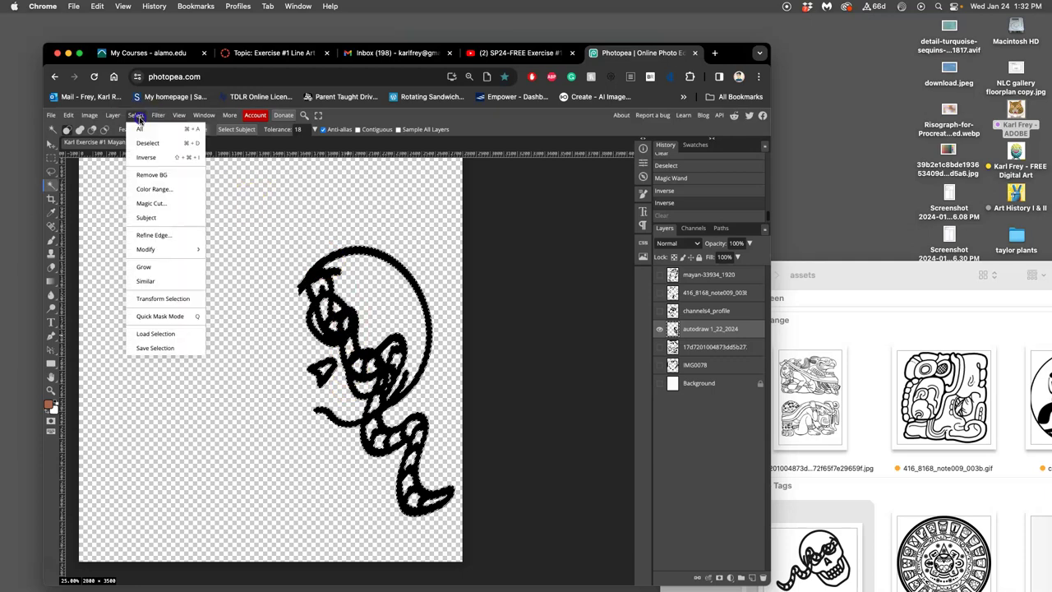
left_click(163, 160)
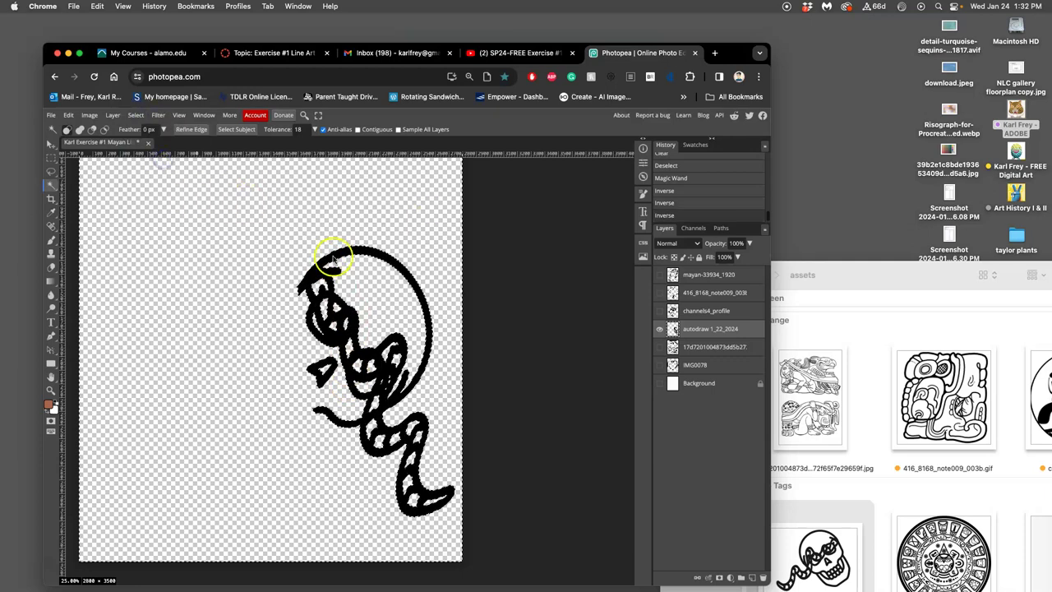
scroll(370, 312, "up", 10)
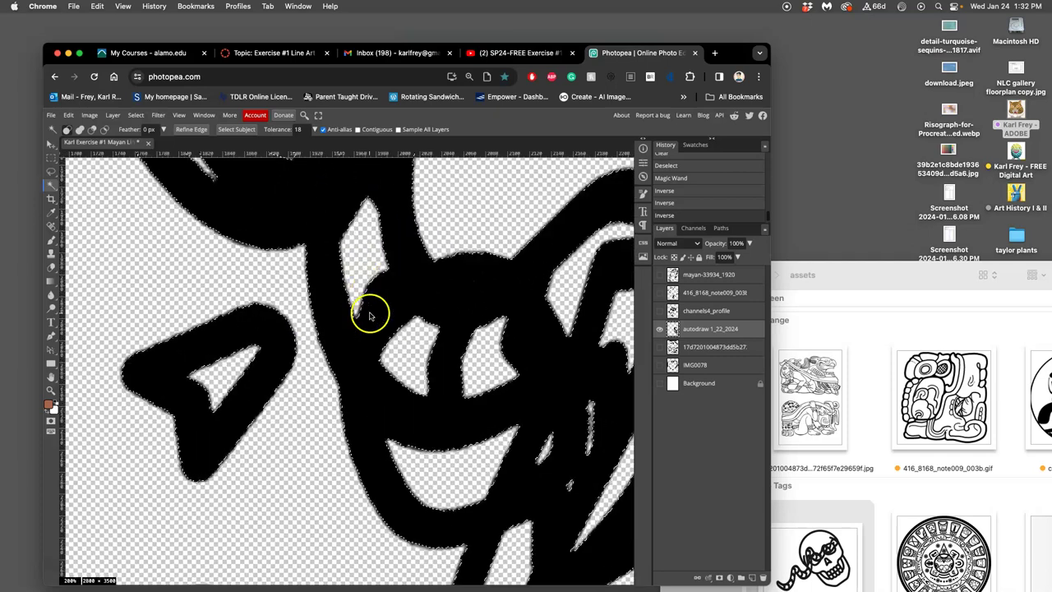
key("Delete")
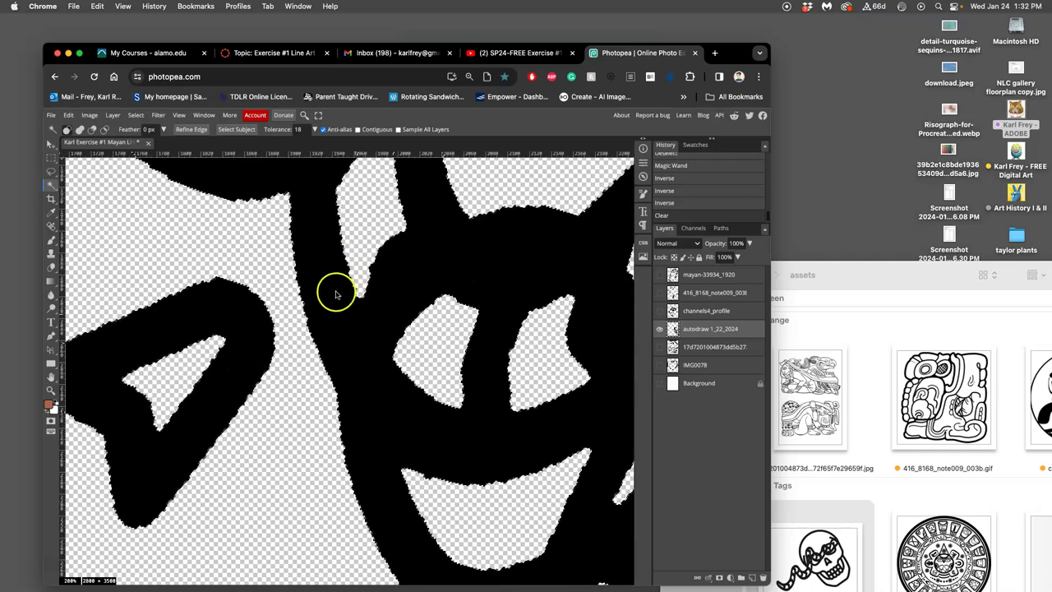
key("ctrl+d")
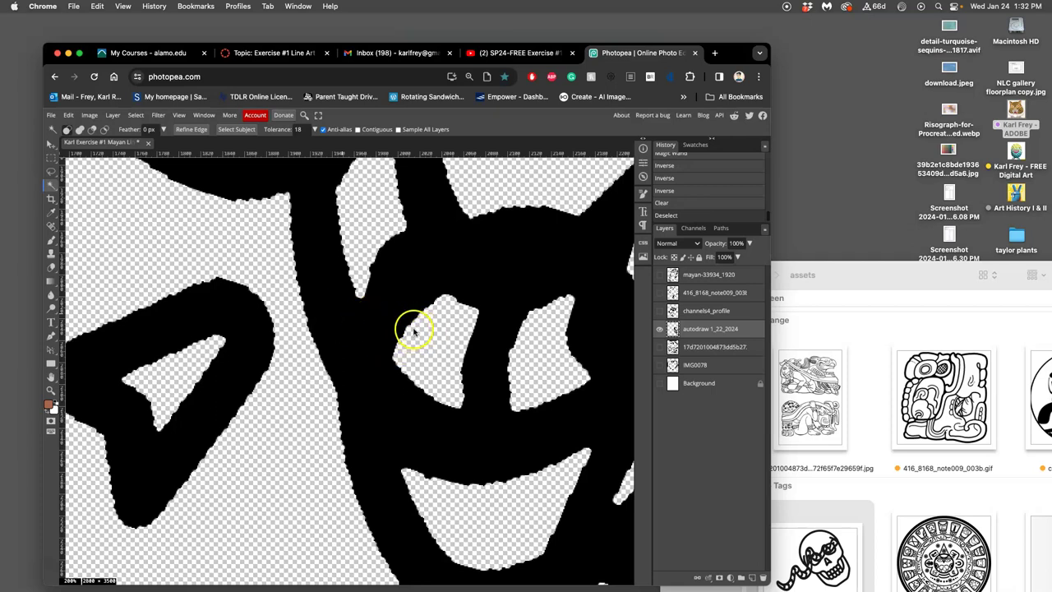
scroll(414, 330, "down", 5)
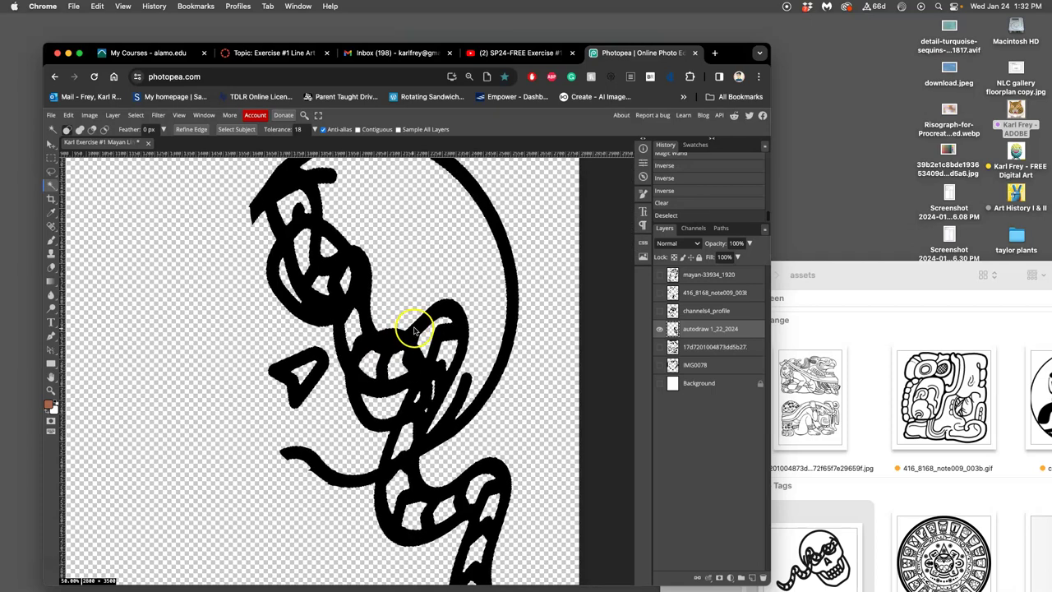
scroll(415, 321, "down", 2)
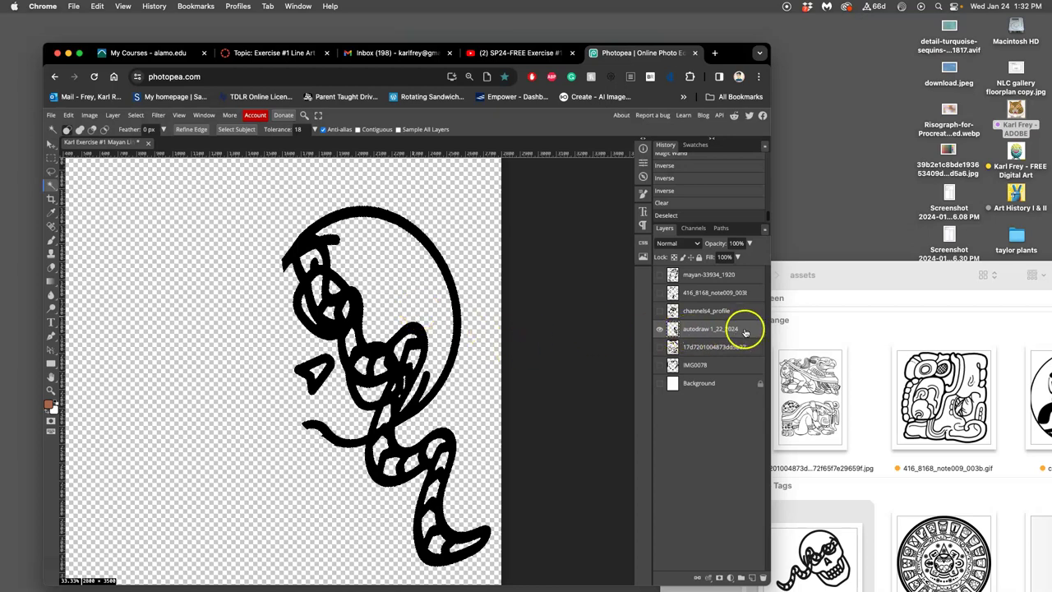
- Add a white Stroke effect to the autodraw layer's style, leaving its name unchanged
double_click(745, 332)
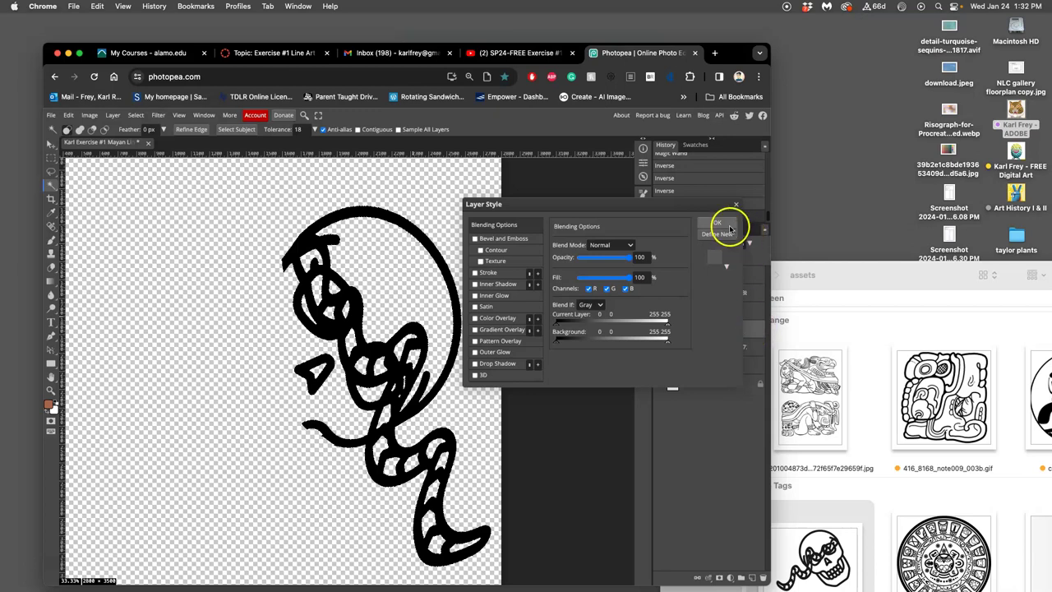
left_click(736, 207)
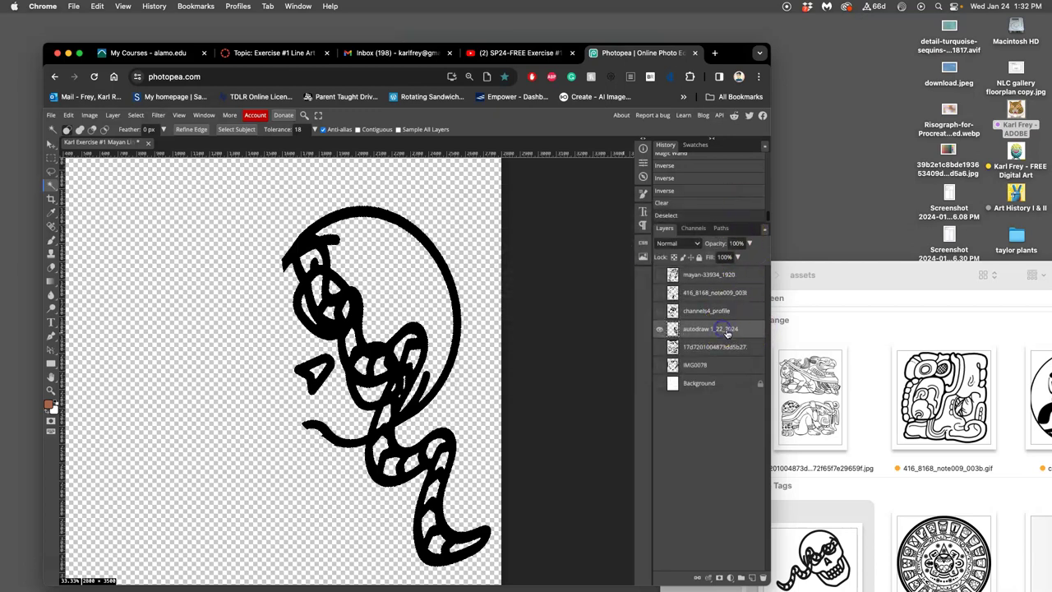
double_click(723, 330)
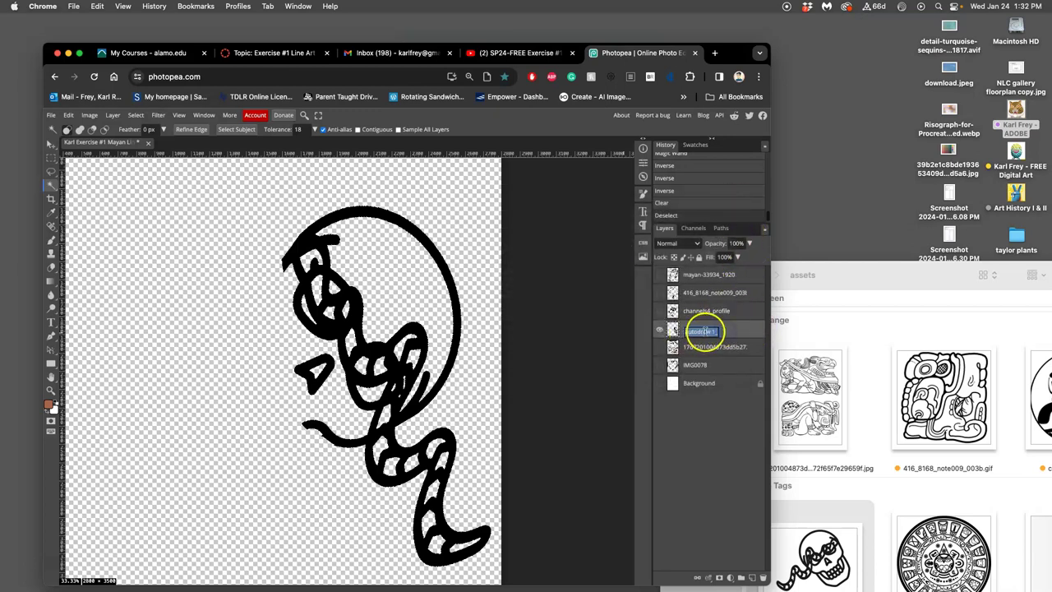
left_click(755, 332)
left_click(754, 330)
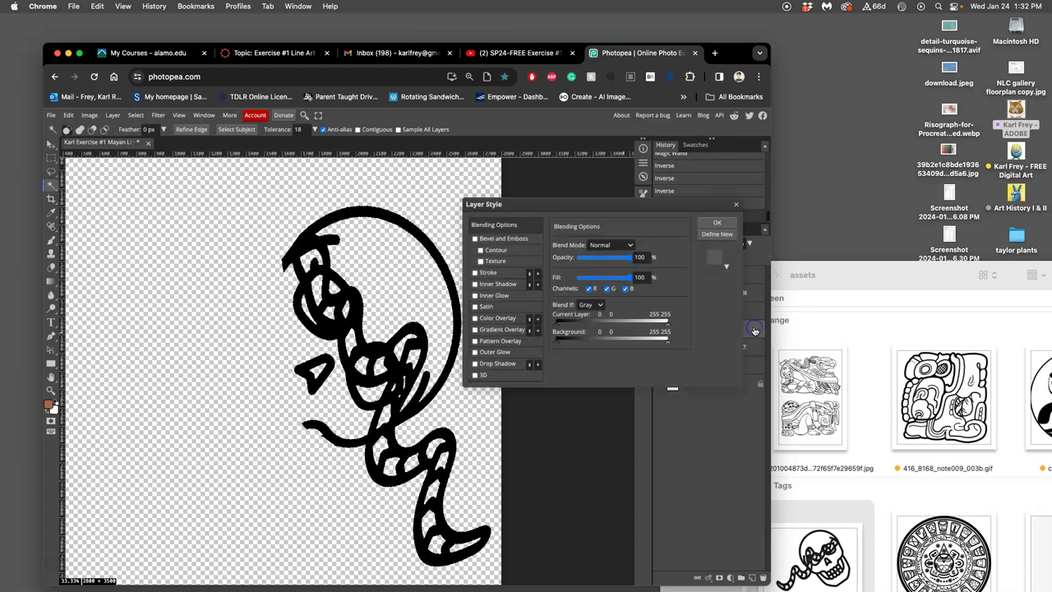
left_click(475, 273)
left_click(488, 272)
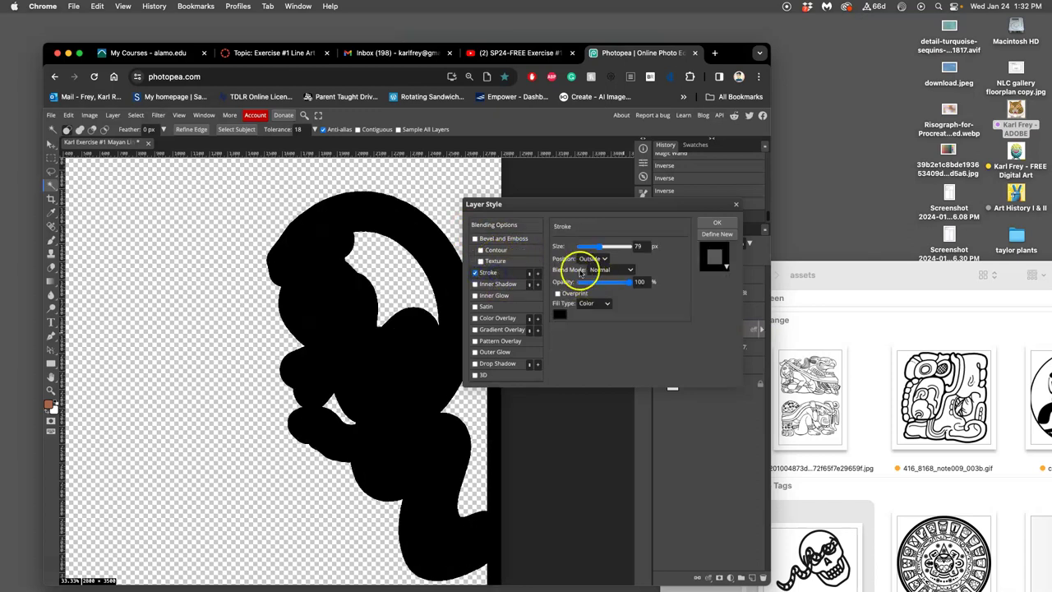
left_click(560, 313)
left_click_drag(281, 306, 157, 237)
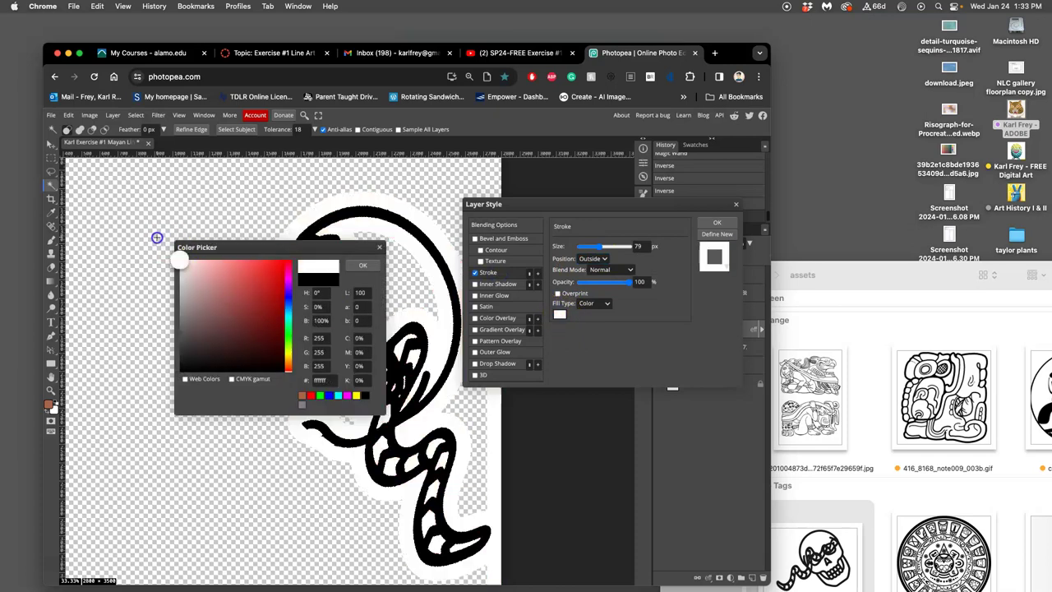
left_click(360, 265)
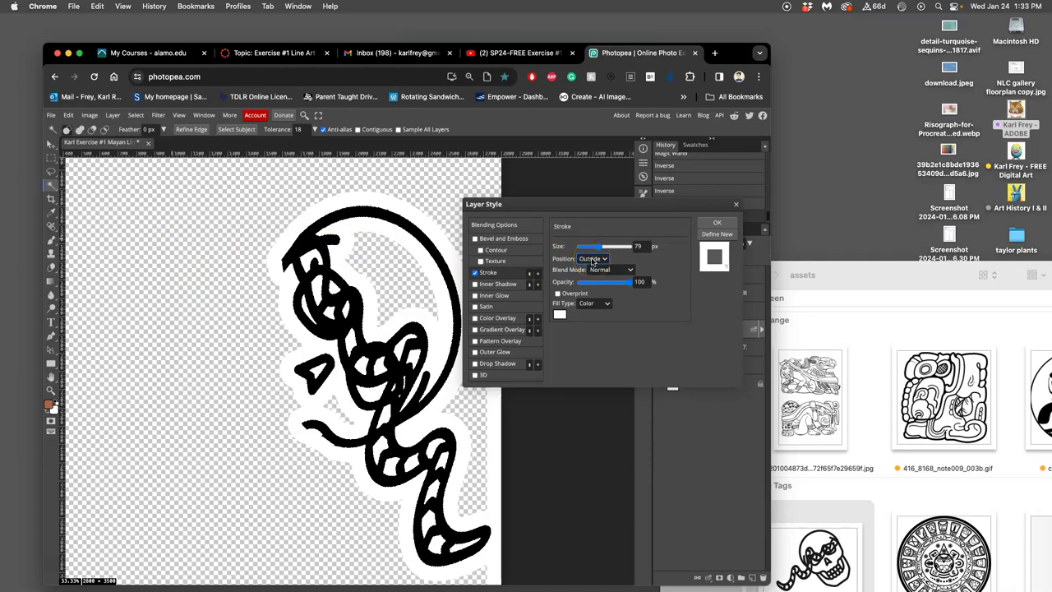
- Set the stroke position to Inside and thin its size to about 13 px
left_click(593, 259)
left_click(590, 237)
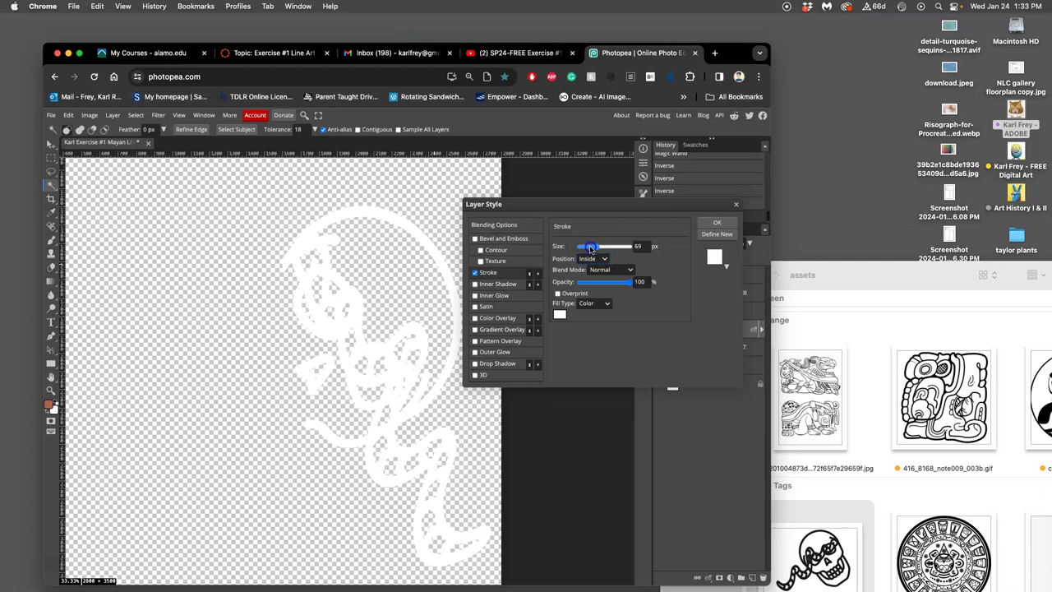
left_click_drag(590, 248, 583, 248)
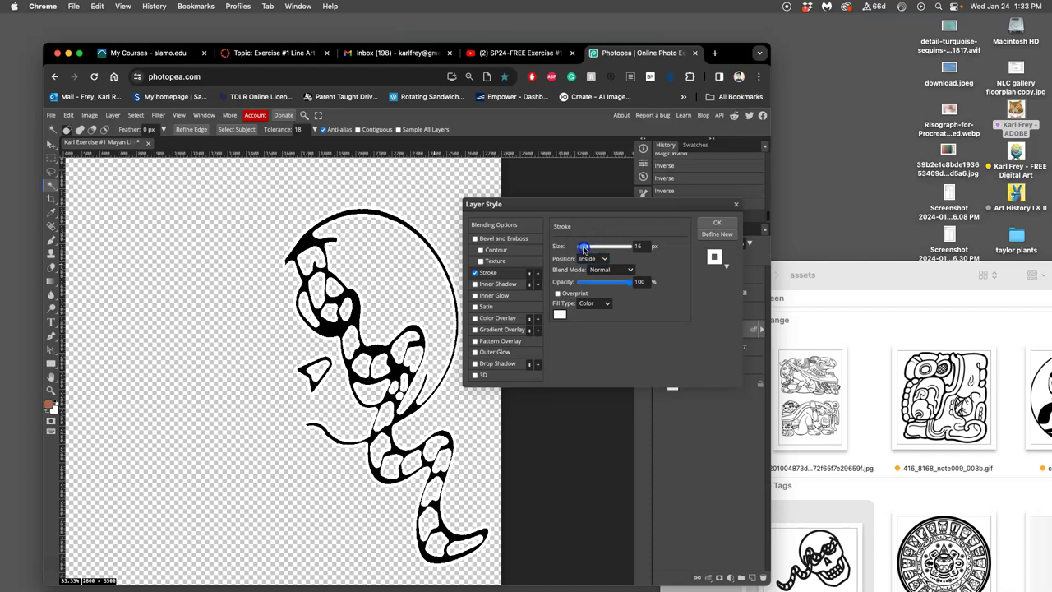
left_click_drag(584, 247, 581, 248)
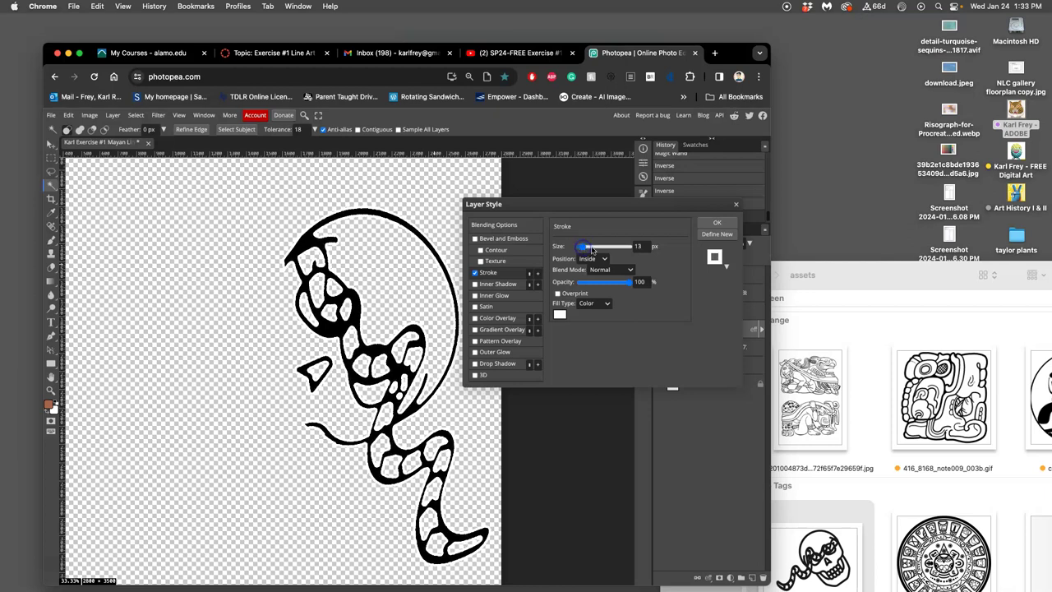
- Apply the white stroke style and expand the autodraw layer's Effects list
left_click(717, 222)
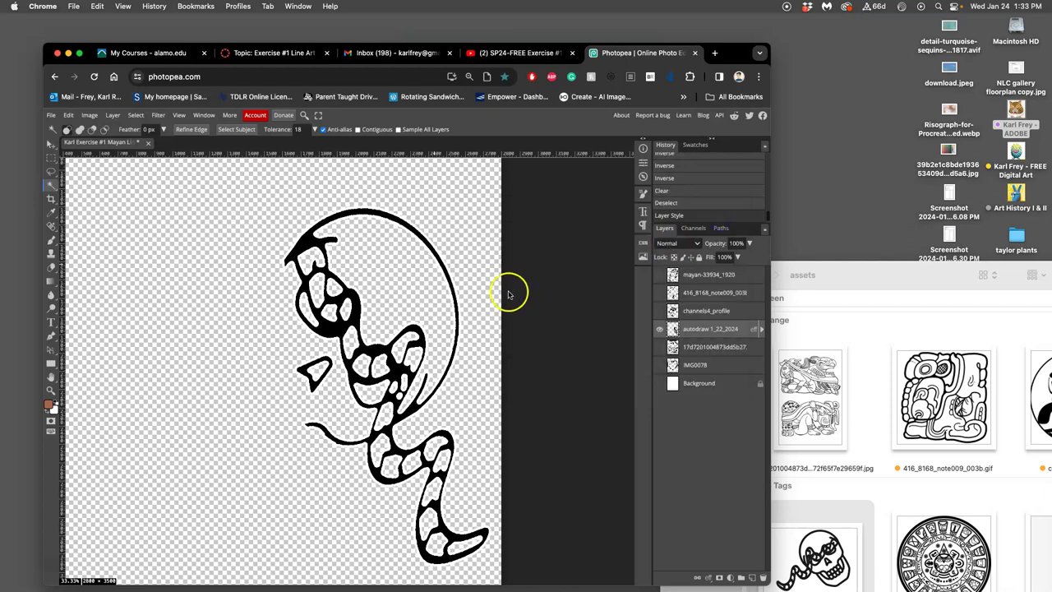
scroll(508, 295, "up", 10)
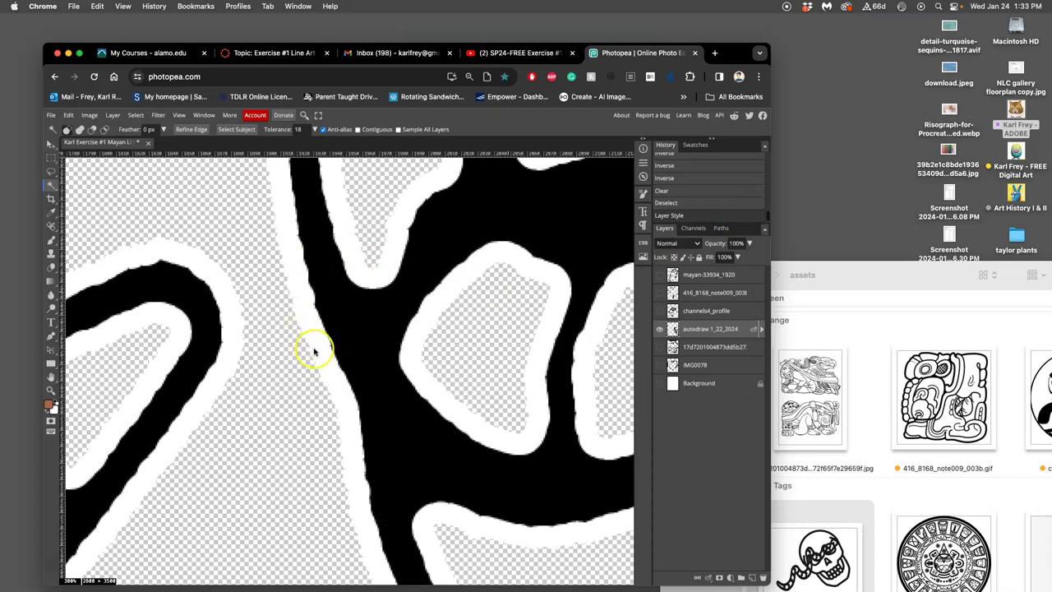
scroll(399, 329, "down", 10)
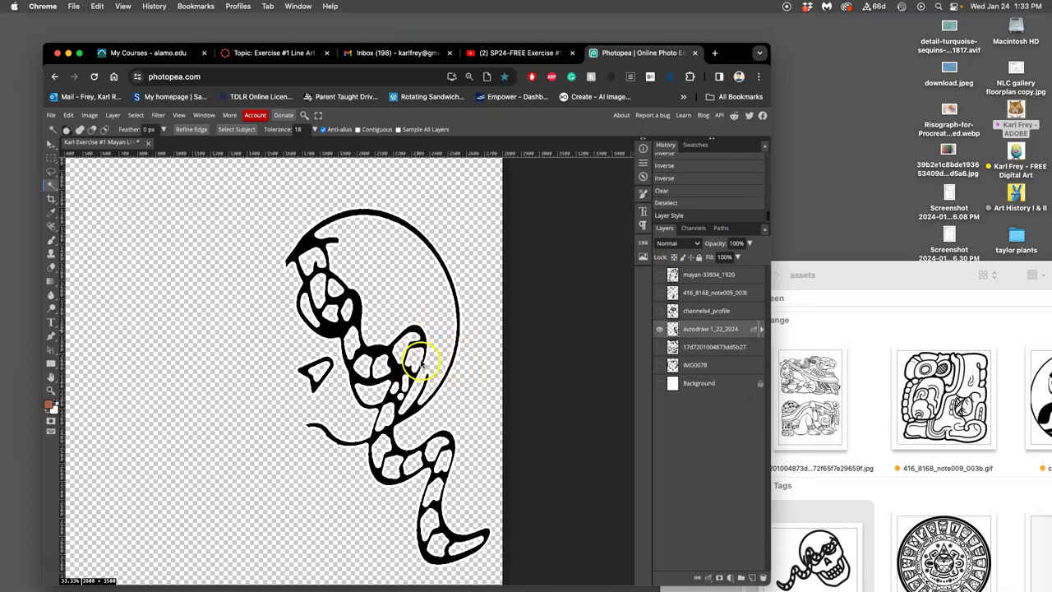
scroll(417, 361, "up", 10)
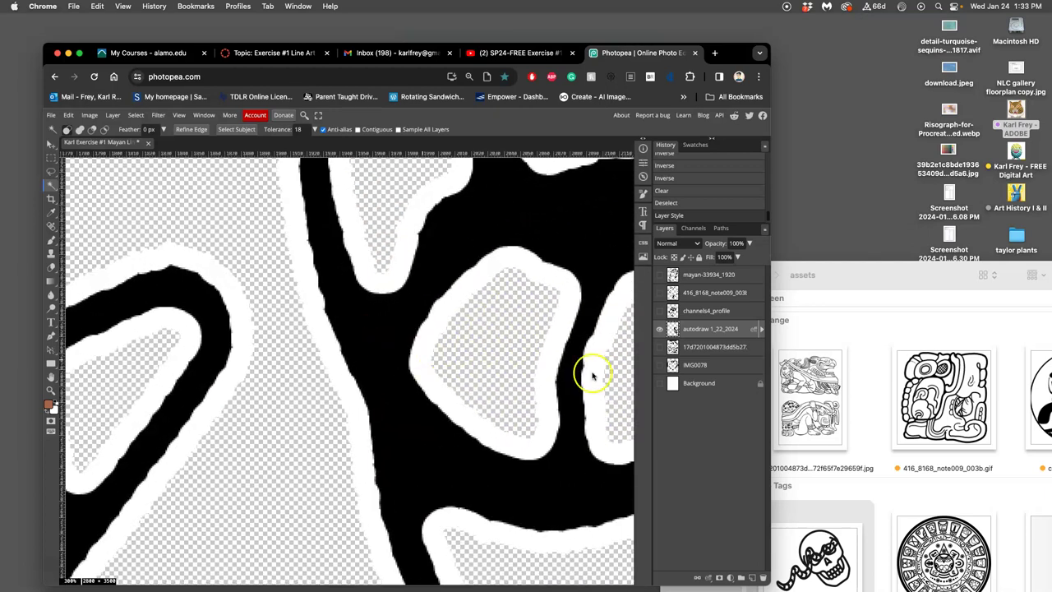
left_click(753, 329)
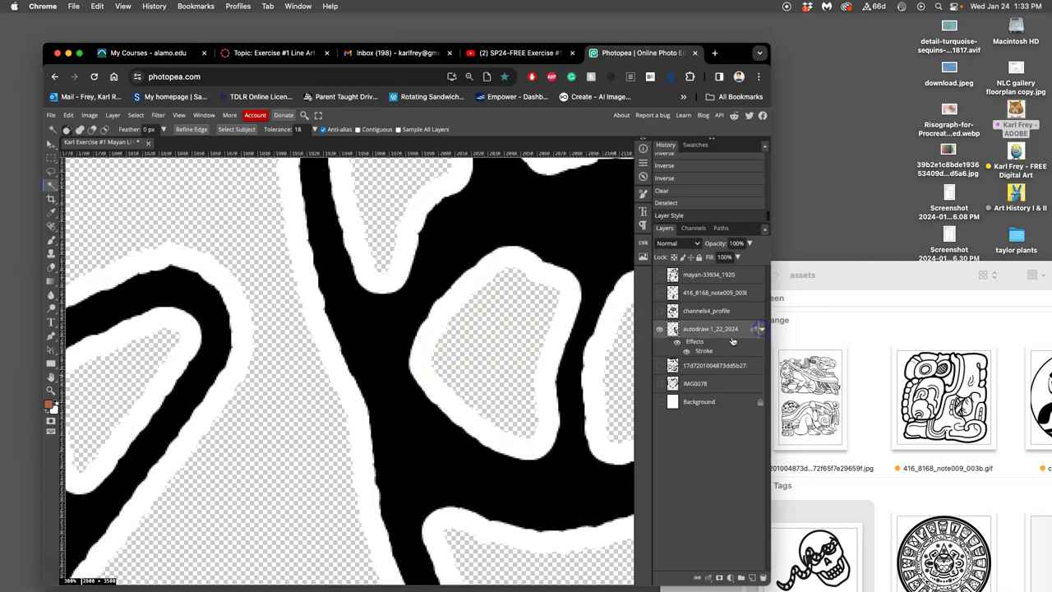
- Toggle the Stroke effect off and on to compare, leaving it switched on
left_click(677, 343)
left_click(677, 343)
left_click(677, 344)
left_click(677, 344)
left_click(677, 344)
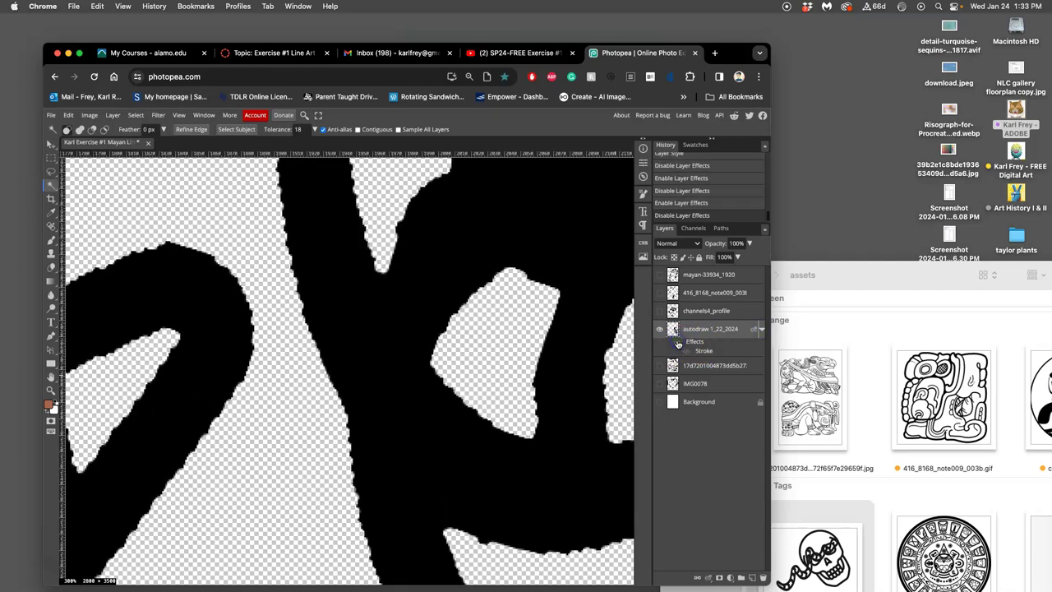
left_click(677, 344)
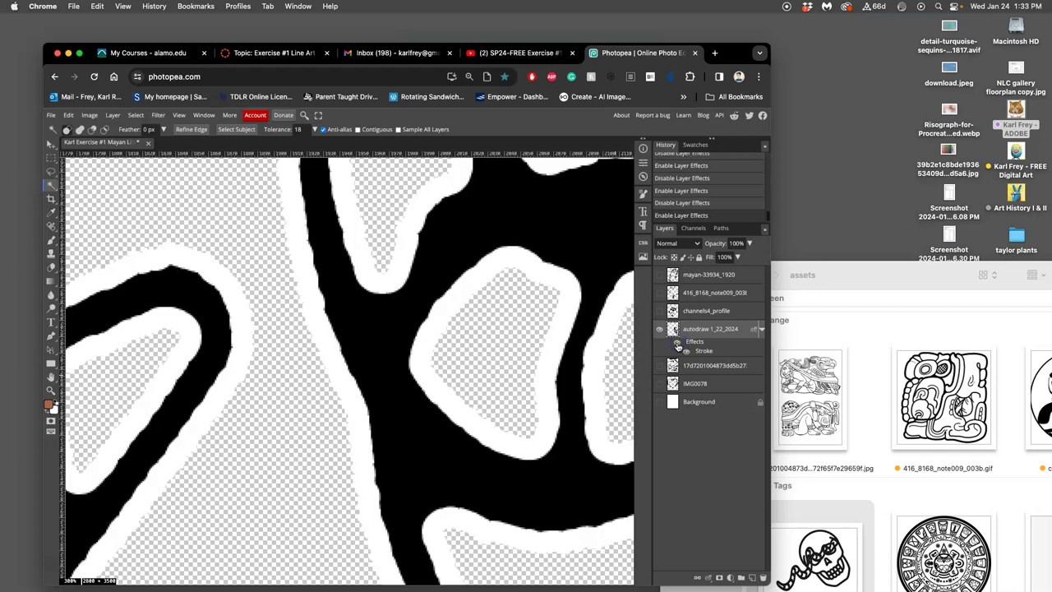
scroll(582, 338, "down", 3)
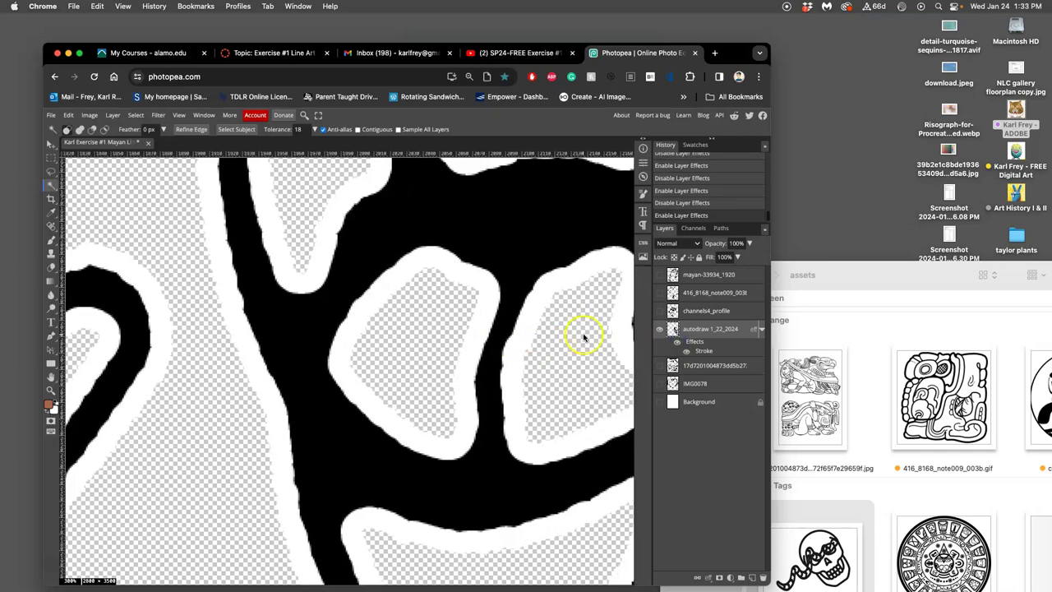
scroll(582, 337, "down", 3)
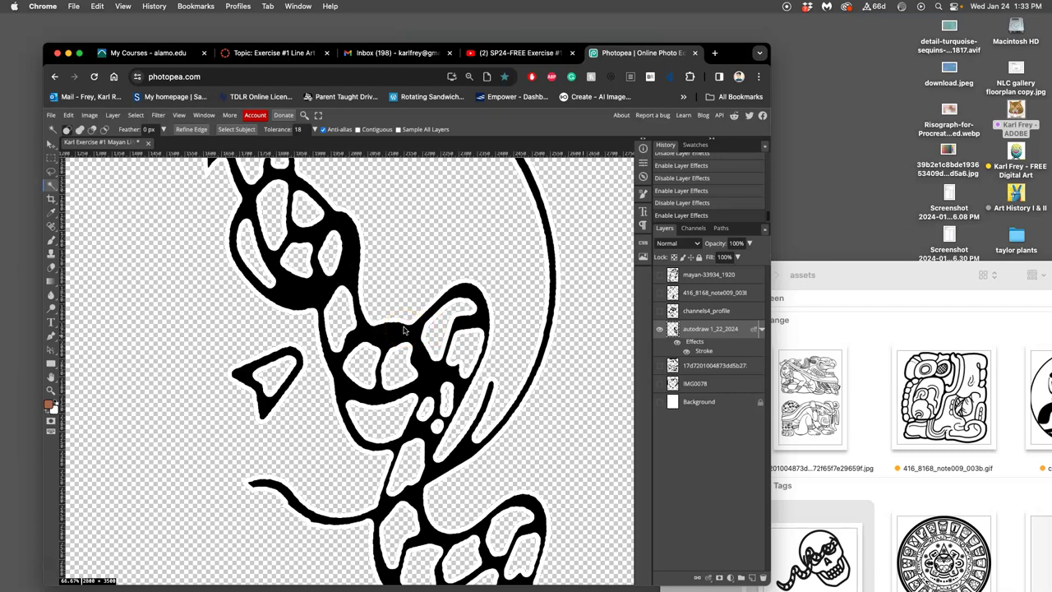
- Rasterize the layer style, then Magic Wand the white stroke, delete it, and deselect
right_click(688, 332)
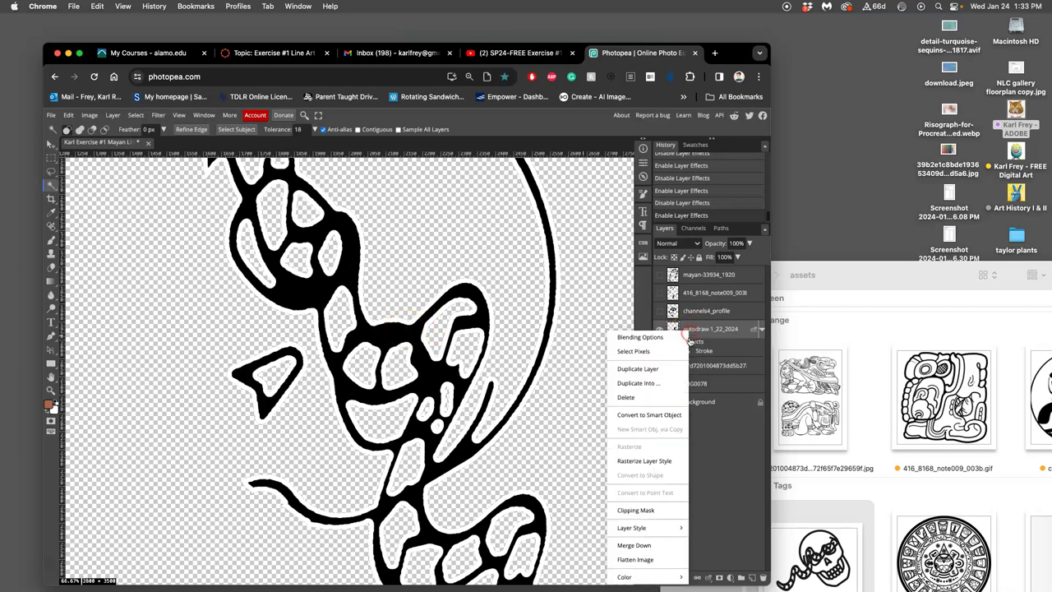
left_click(661, 463)
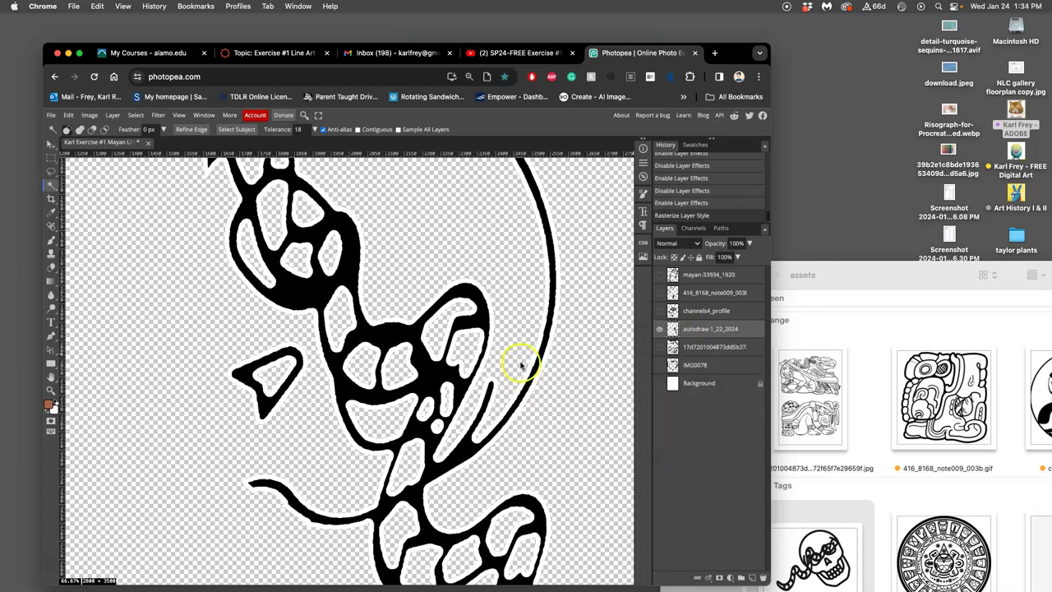
left_click(481, 328)
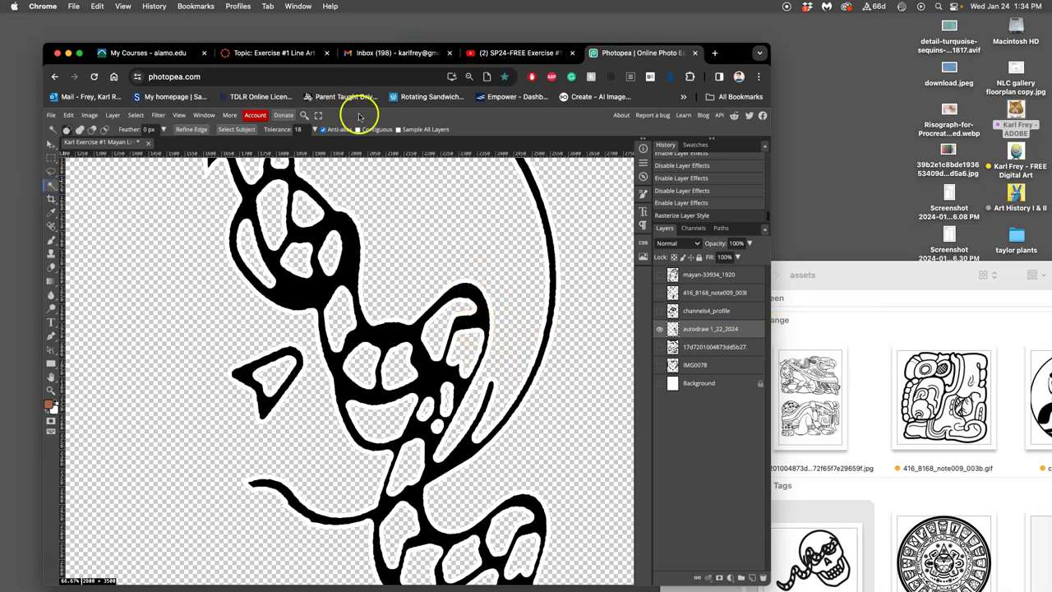
left_click(485, 292)
key("Delete")
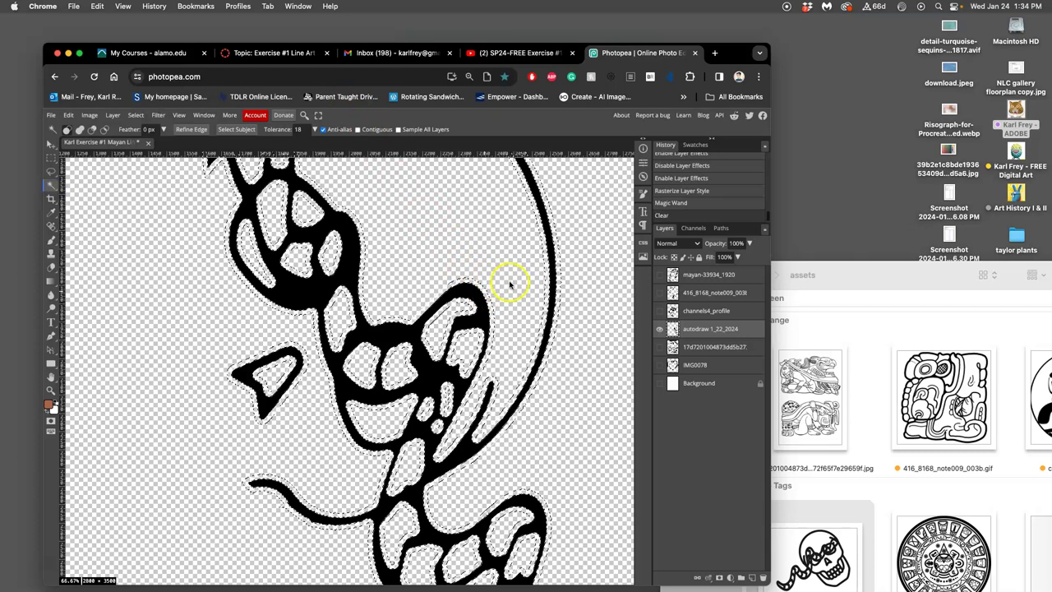
key("super+d")
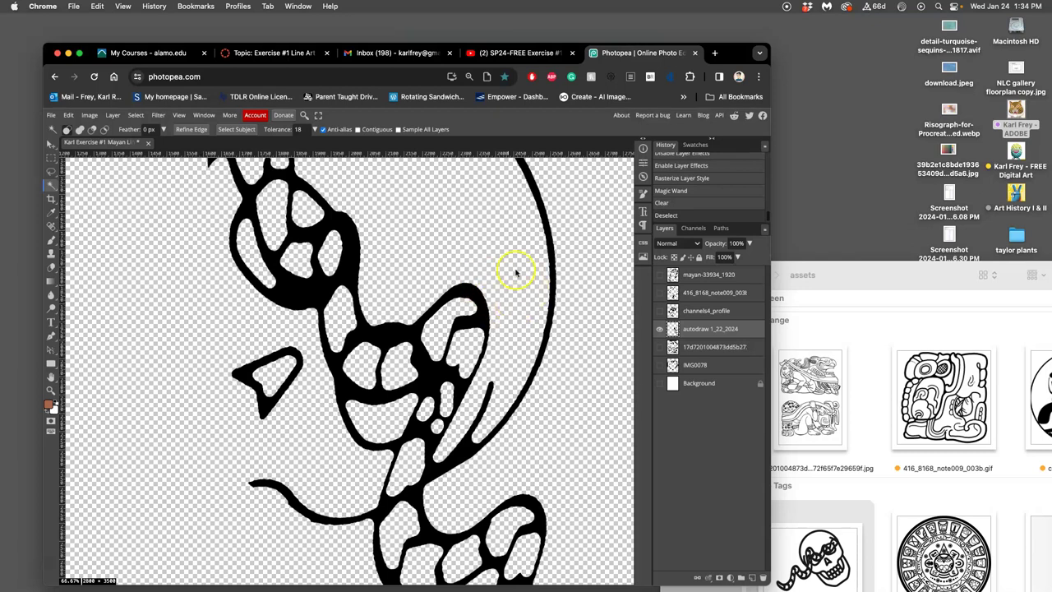
left_click_drag(732, 52, 744, 36)
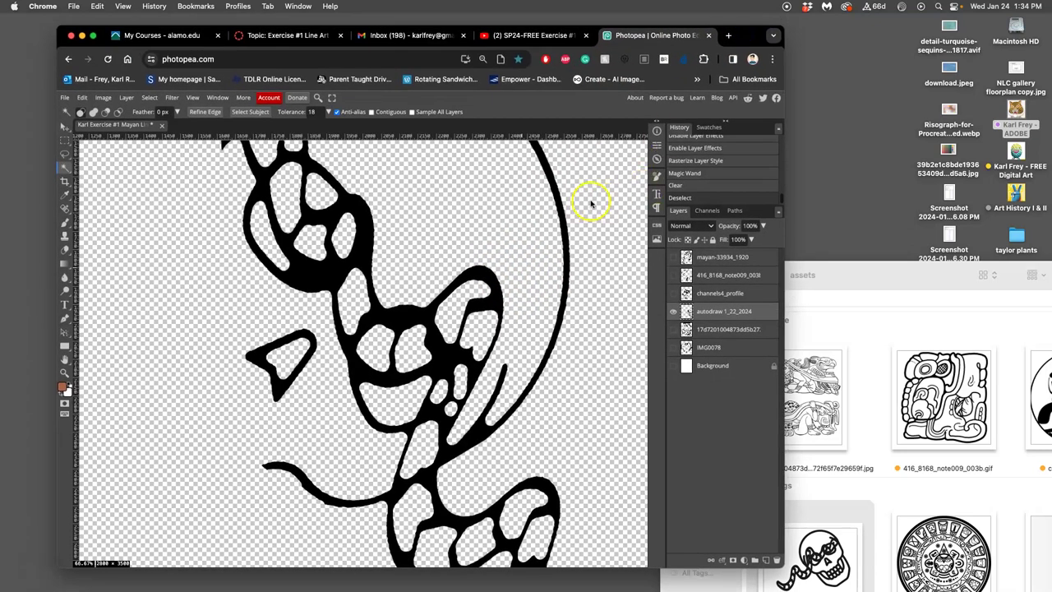
- Show the IMG0078, channels4_profile and lower drawing layers, keeping the mayan and 416 layers hidden
scroll(590, 204, "down", 5)
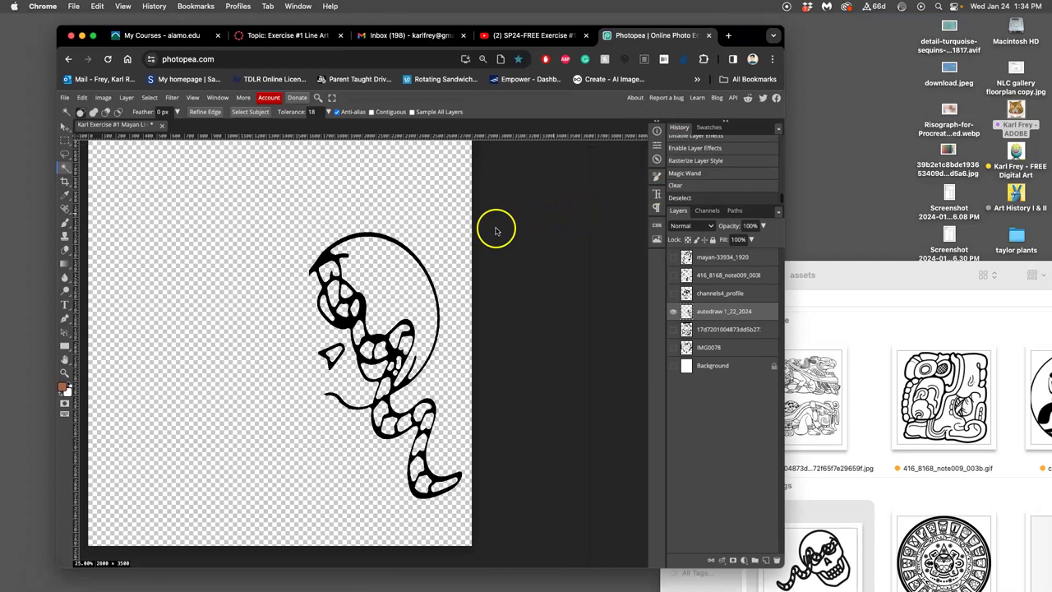
left_click(672, 329)
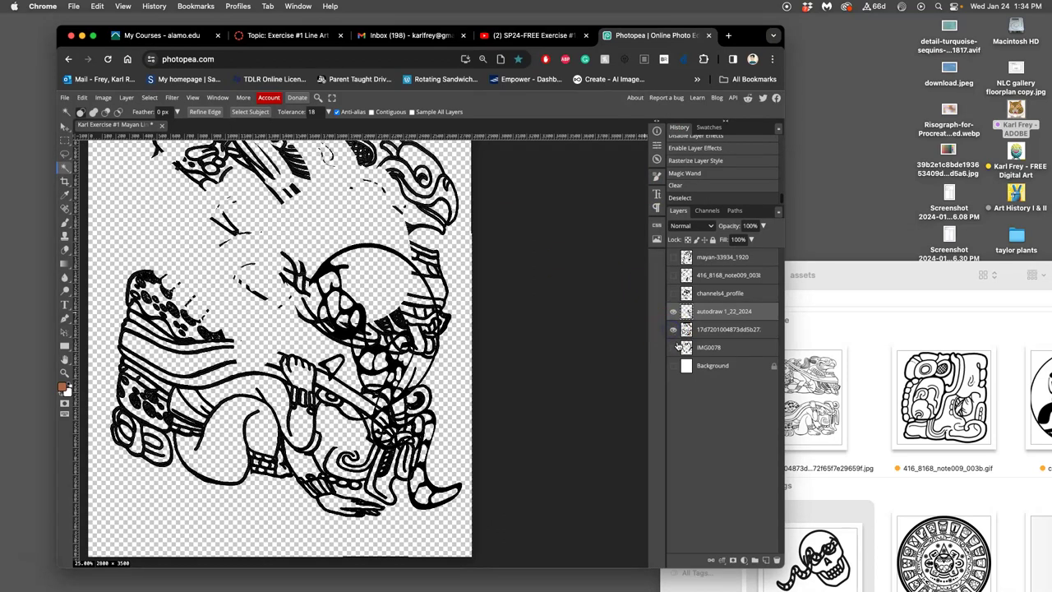
left_click(674, 347)
left_click(672, 293)
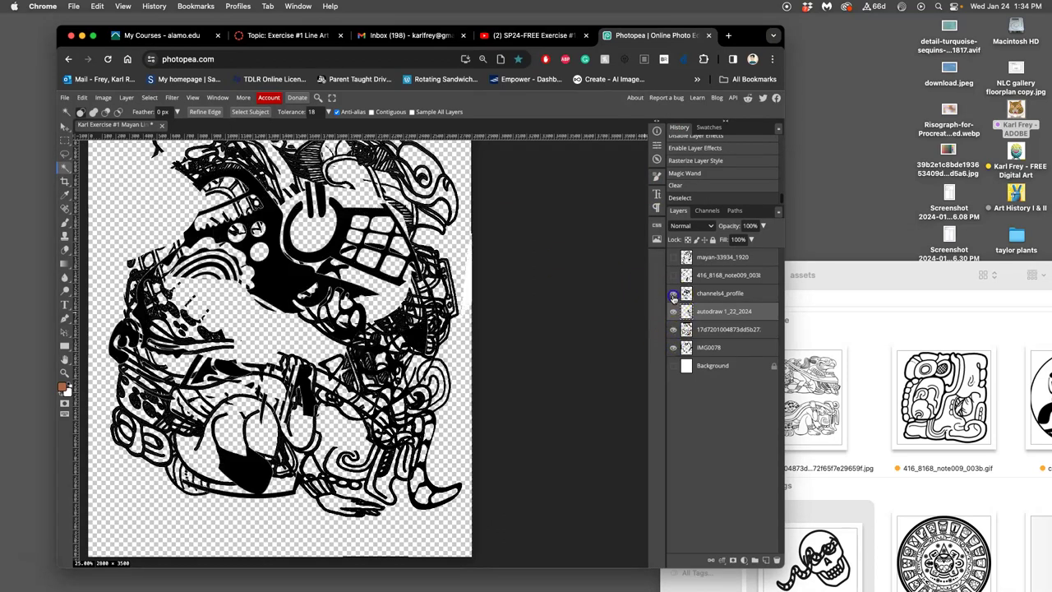
left_click(674, 276)
left_click(673, 257)
left_click(673, 257)
left_click(673, 275)
- Lasso an overlapping patch of the snake, erase it, and deselect
left_click(65, 154)
mouse_move(383, 299)
left_mouse_down()
mouse_move(387, 314)
mouse_move(308, 342)
mouse_move(378, 216)
mouse_move(431, 283)
left_mouse_up()
key("Delete")
key("ctrl+d")
scroll(438, 329, "up", 2)
scroll(439, 321, "down", 2)
- Show the white Background, compare layers by toggling visibility, then make IMG0078 active
left_click(673, 366)
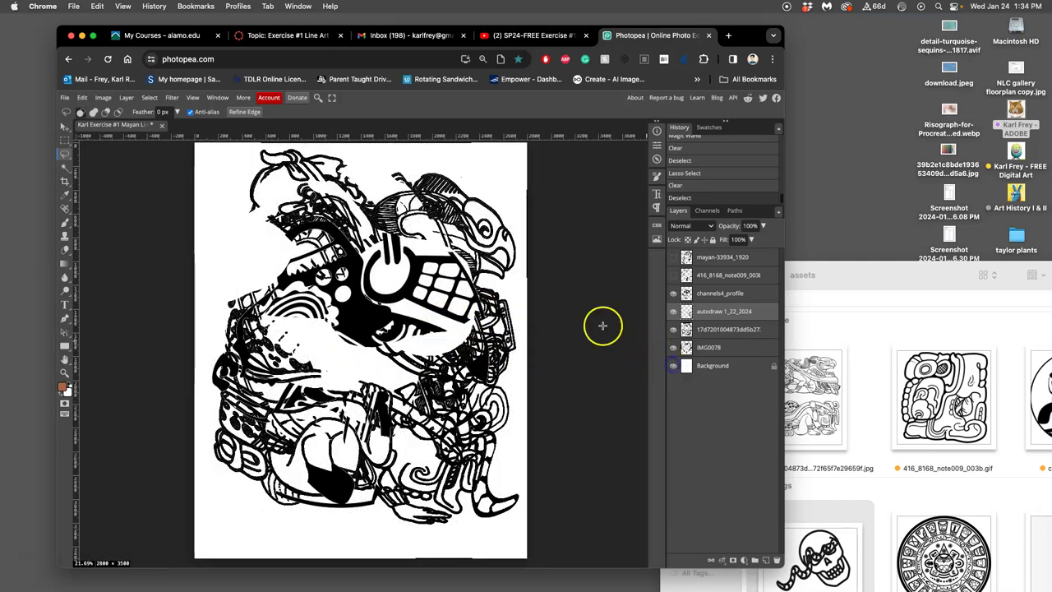
scroll(482, 270, "up", 1)
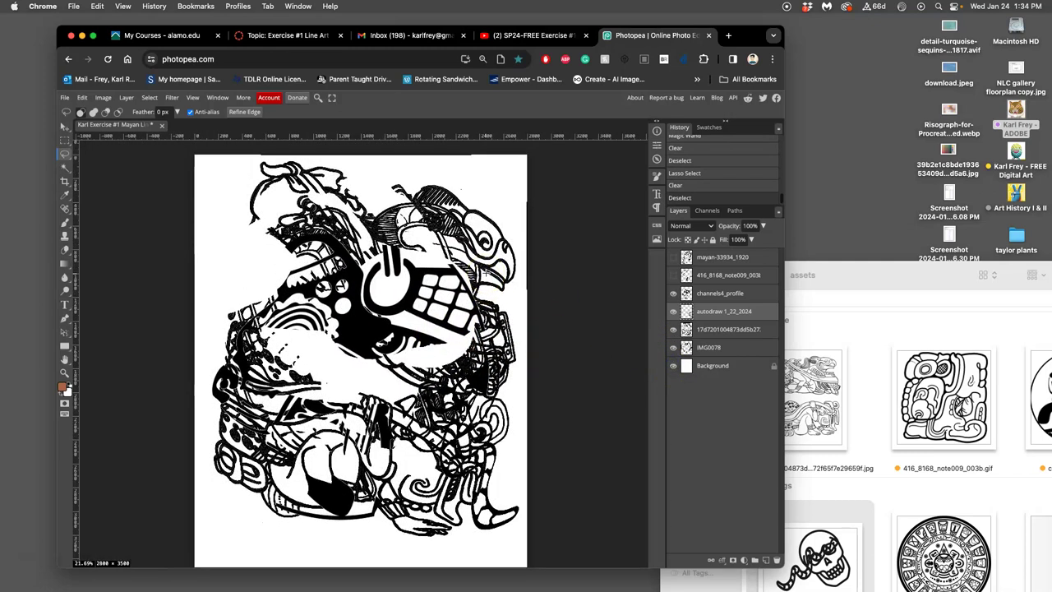
left_click(673, 293)
left_click(676, 280)
left_click(676, 280)
left_click(673, 311)
left_click(674, 311)
left_click(673, 329)
left_click(673, 329)
left_click(673, 347)
left_click(673, 347)
left_click(708, 347)
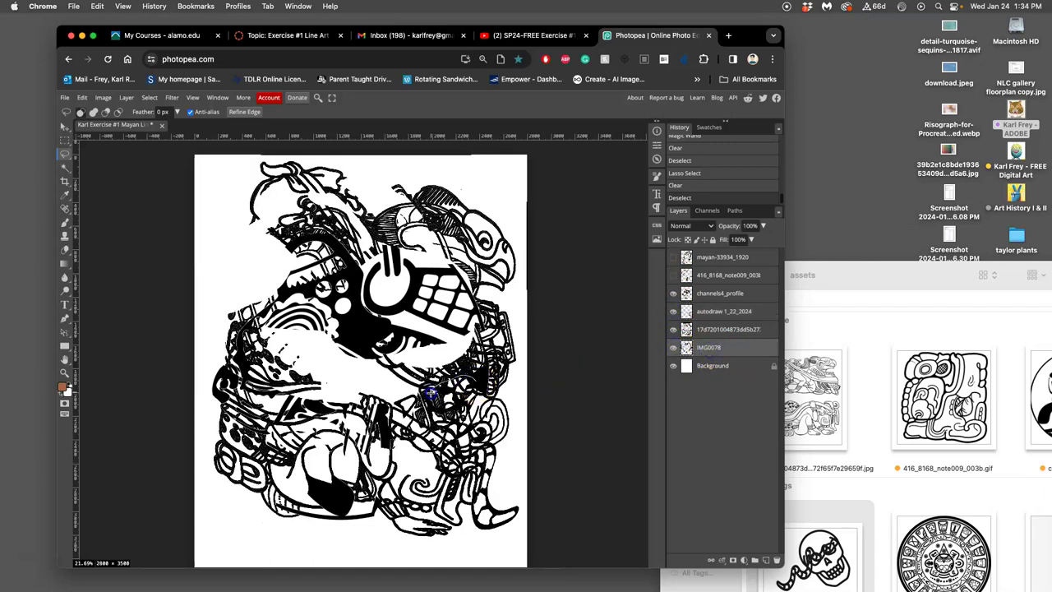
- Erase a lassoed patch of lower-right linework and drop the selection
left_click_drag(477, 386, 478, 386)
key("BackSpace")
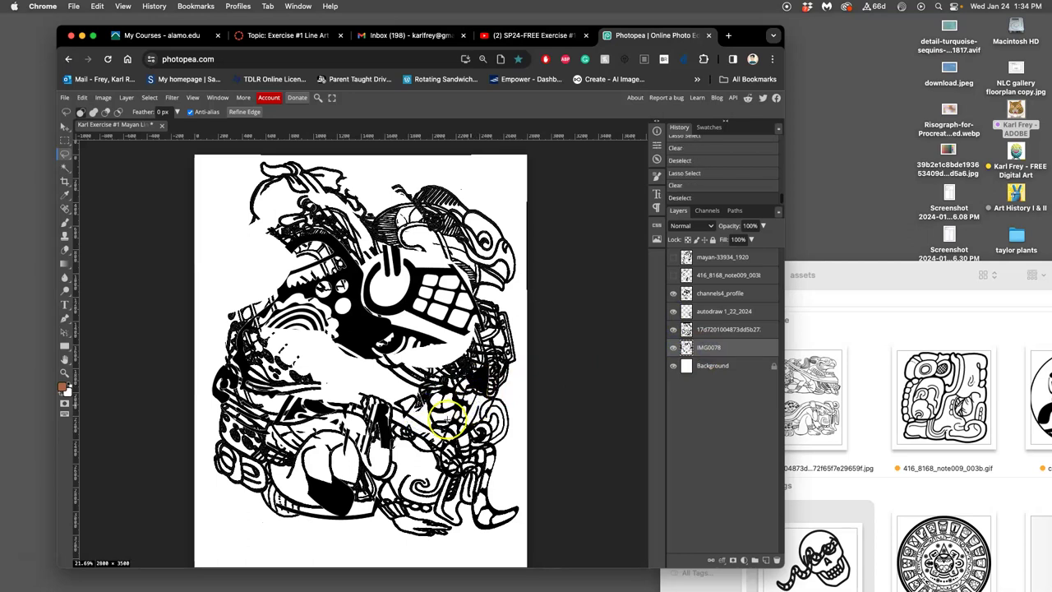
left_click(524, 420)
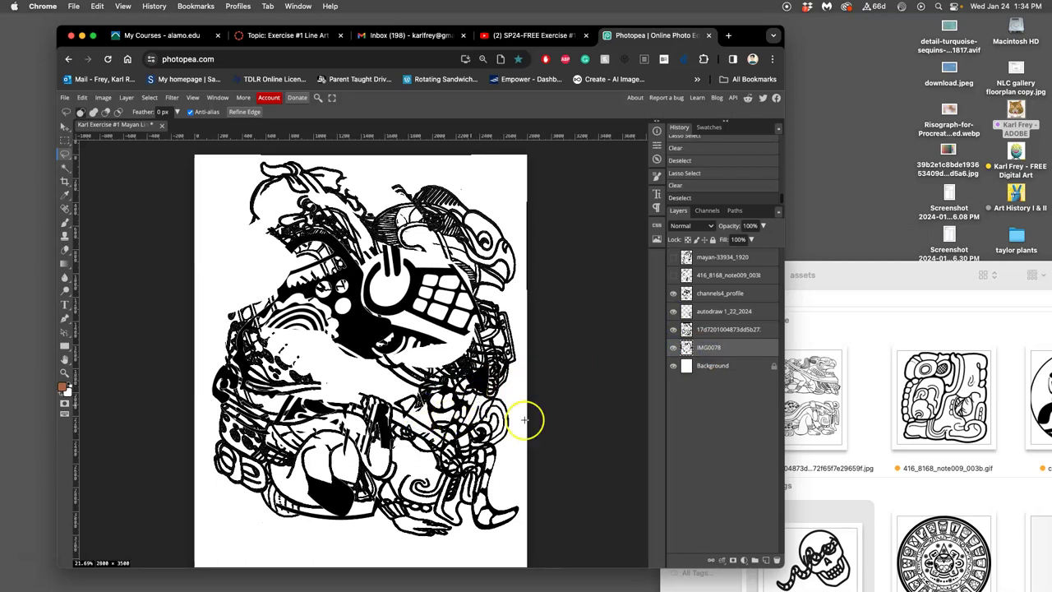
- On the 416_8168_note009_003b layer, lasso and erase overlapping linework, then undo it
left_click(674, 275)
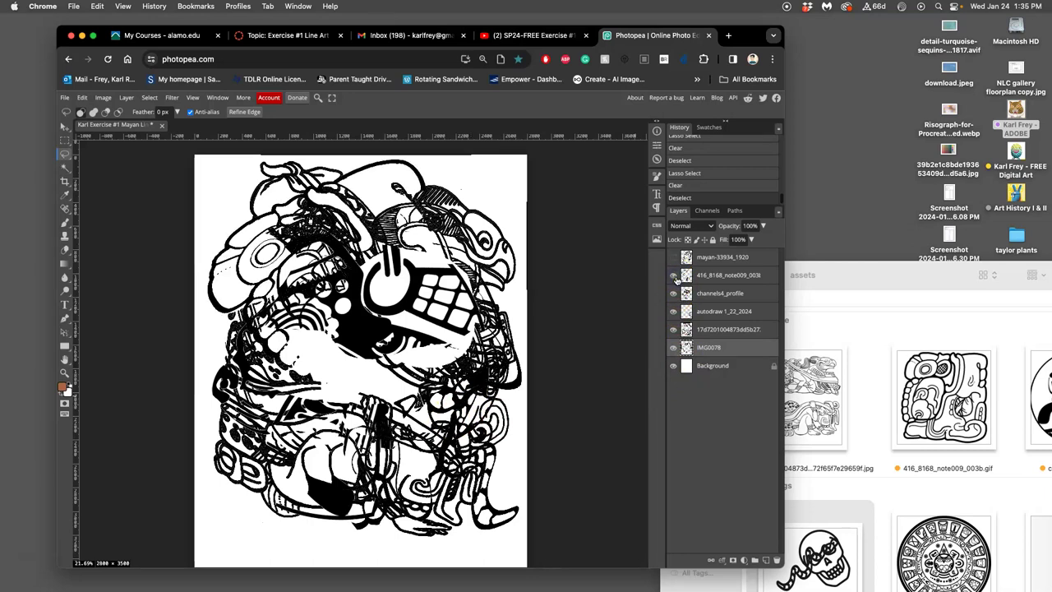
left_click(674, 277)
left_click(673, 277)
left_click(674, 276)
left_click(674, 275)
left_click(705, 283)
left_click_drag(416, 428, 361, 382)
left_click_drag(402, 471, 416, 428)
key("Delete")
key("ctrl+d")
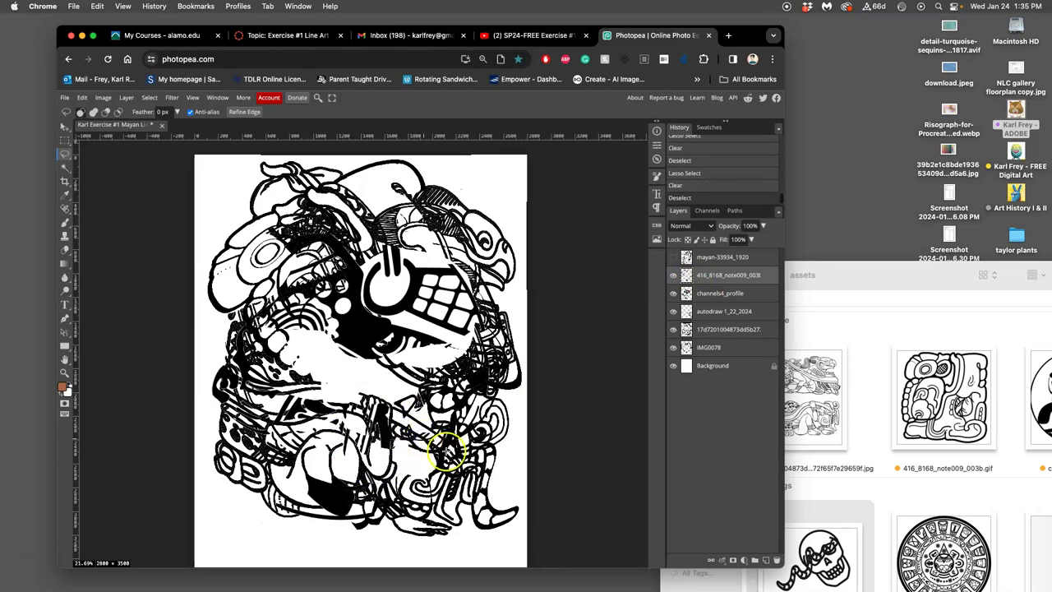
key("ctrl+z")
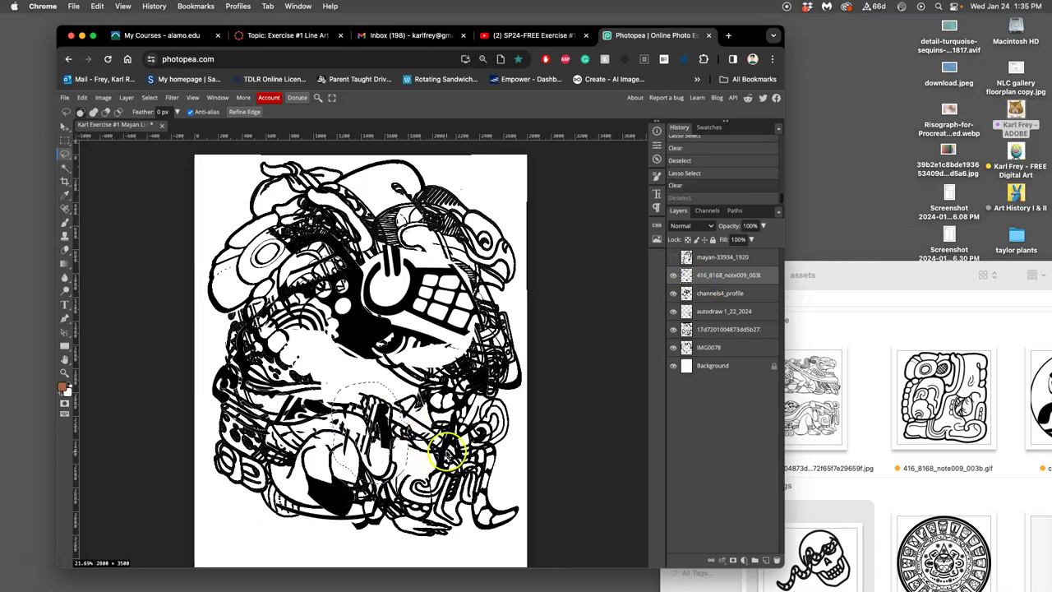
key("ctrl+z")
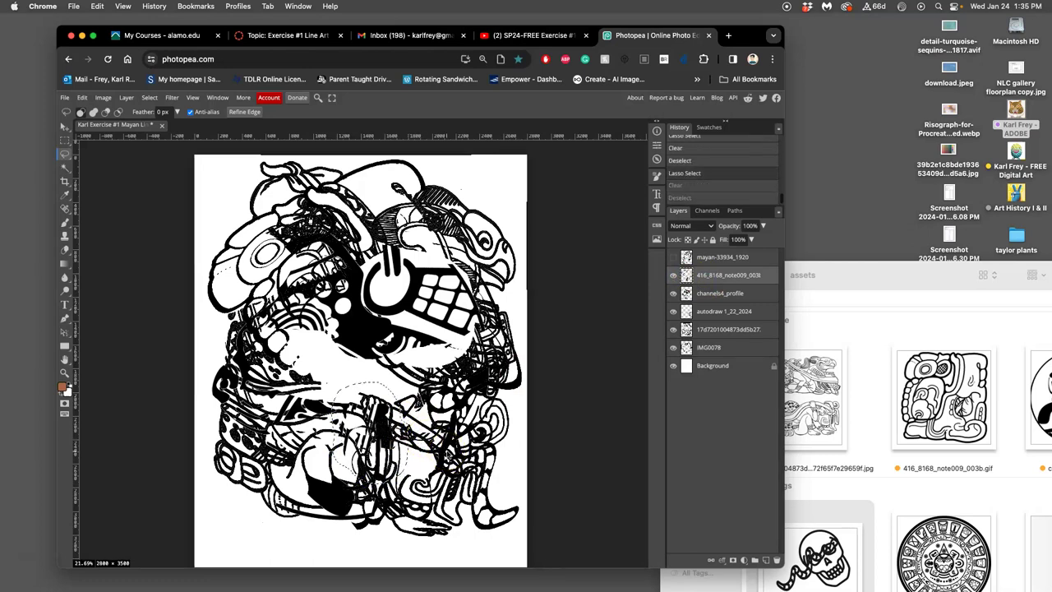
- On the channels4_profile layer, erase a small lassoed patch of scribbles and deselect
left_click(673, 293)
left_click(673, 293)
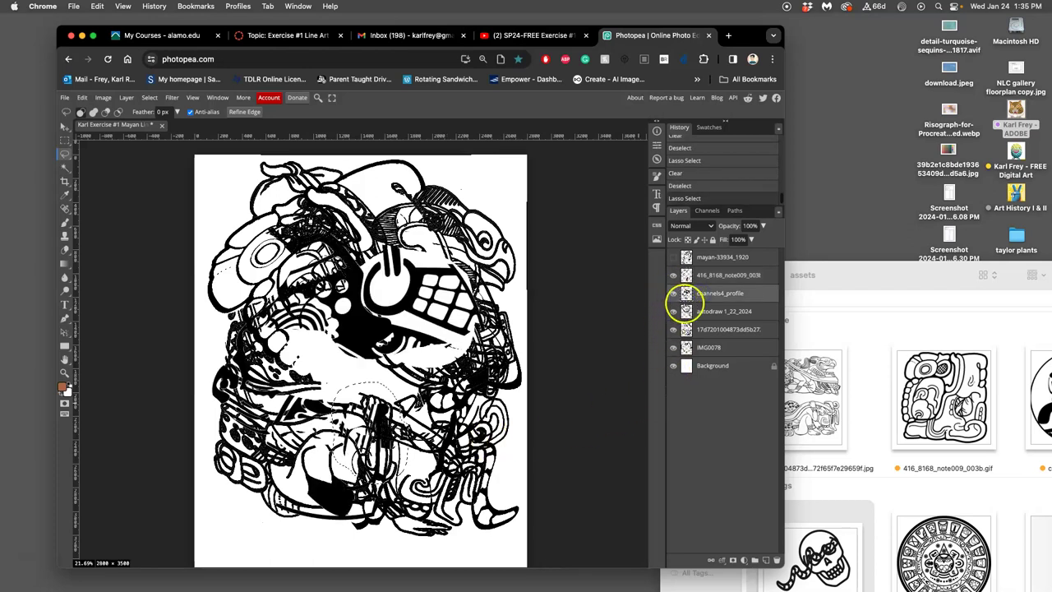
left_click(721, 293)
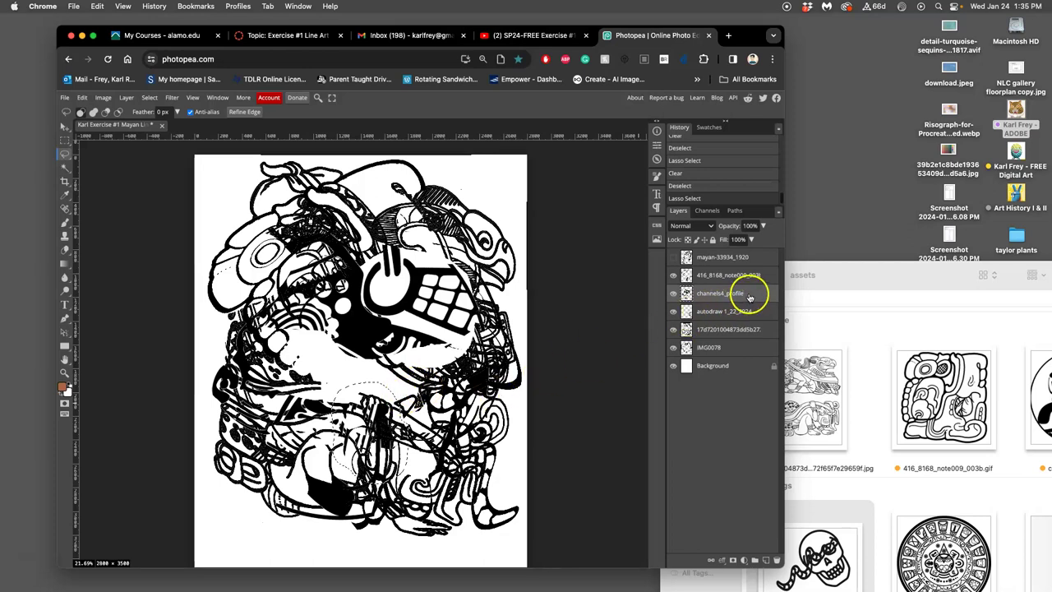
key("Delete")
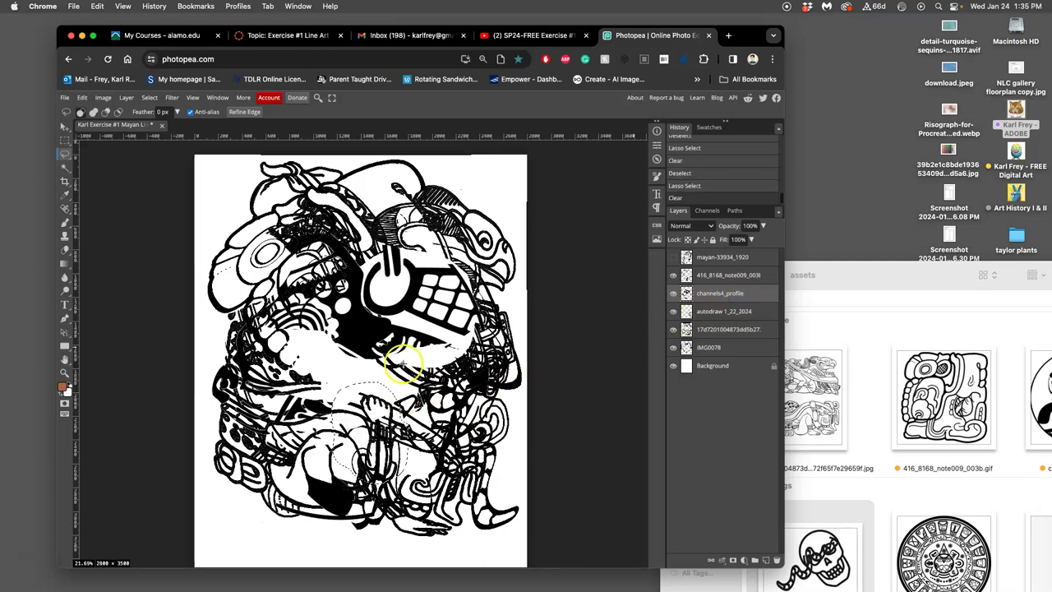
key("ctrl+z")
left_click_drag(375, 446, 378, 450)
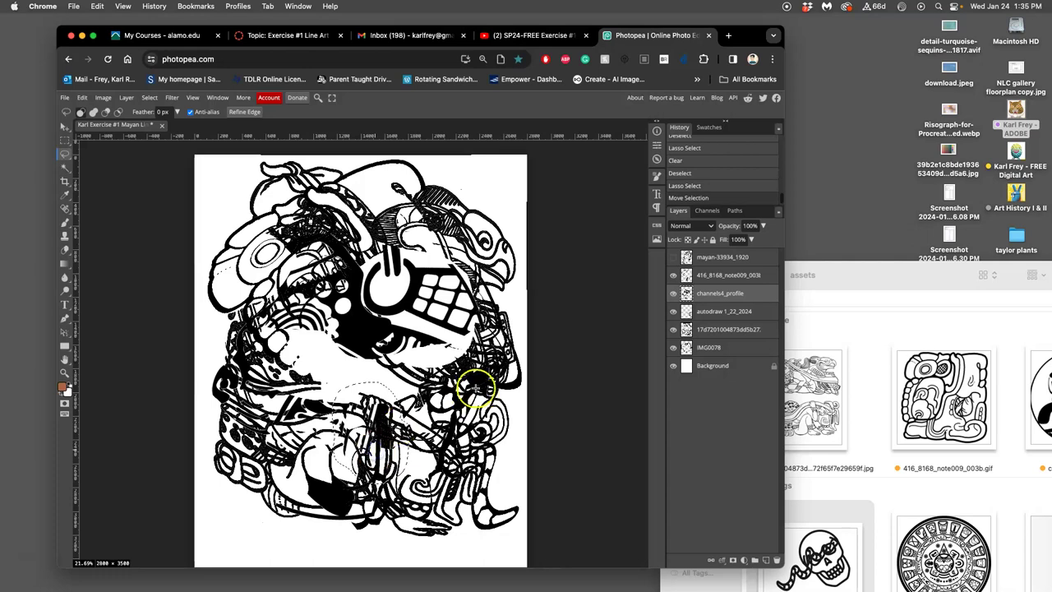
left_click(340, 366)
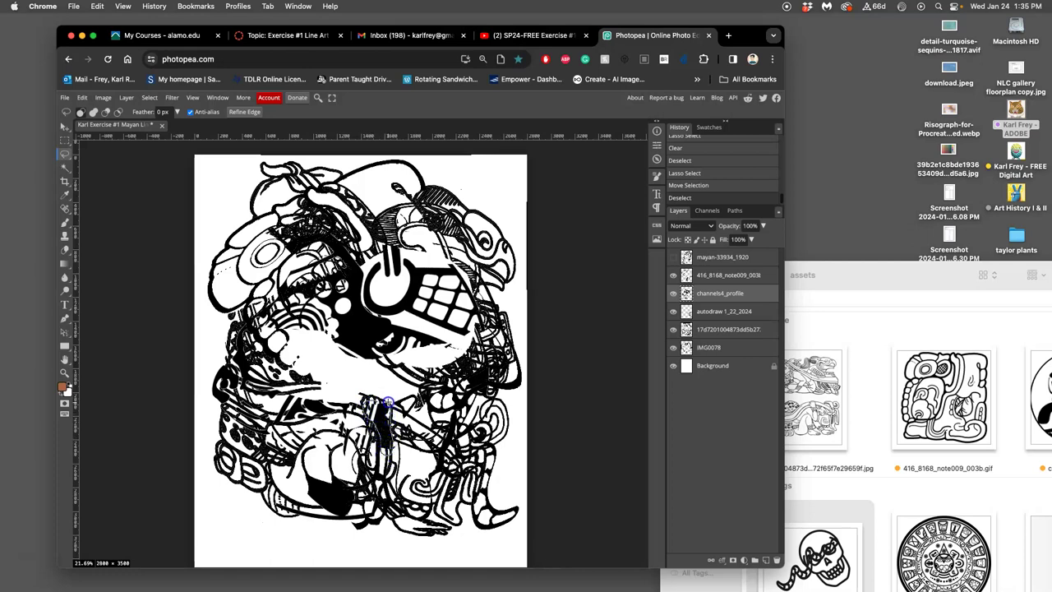
left_click_drag(387, 401, 379, 400)
key("Delete")
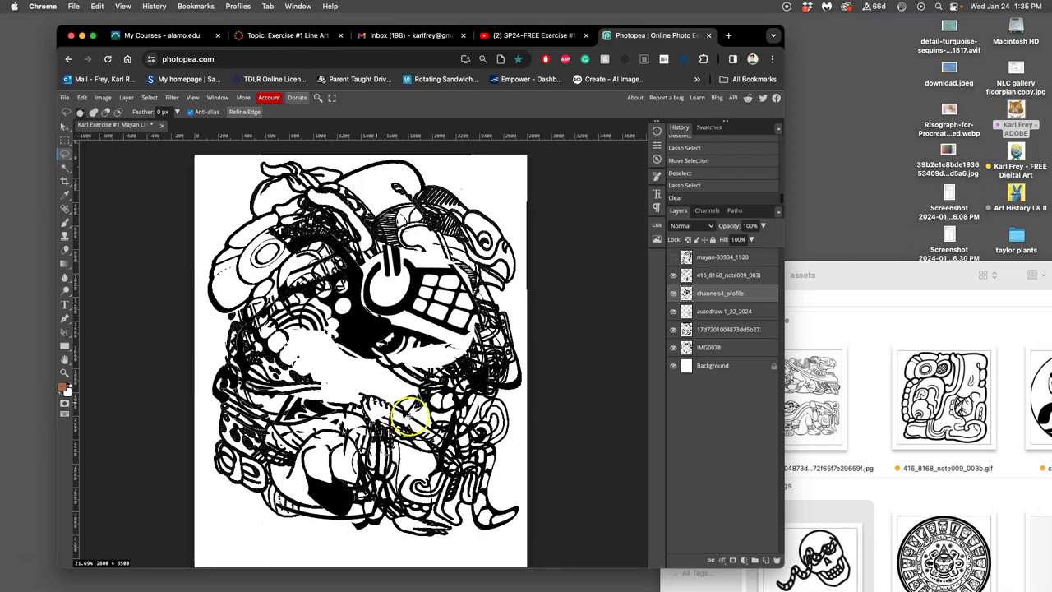
key("ctrl+d")
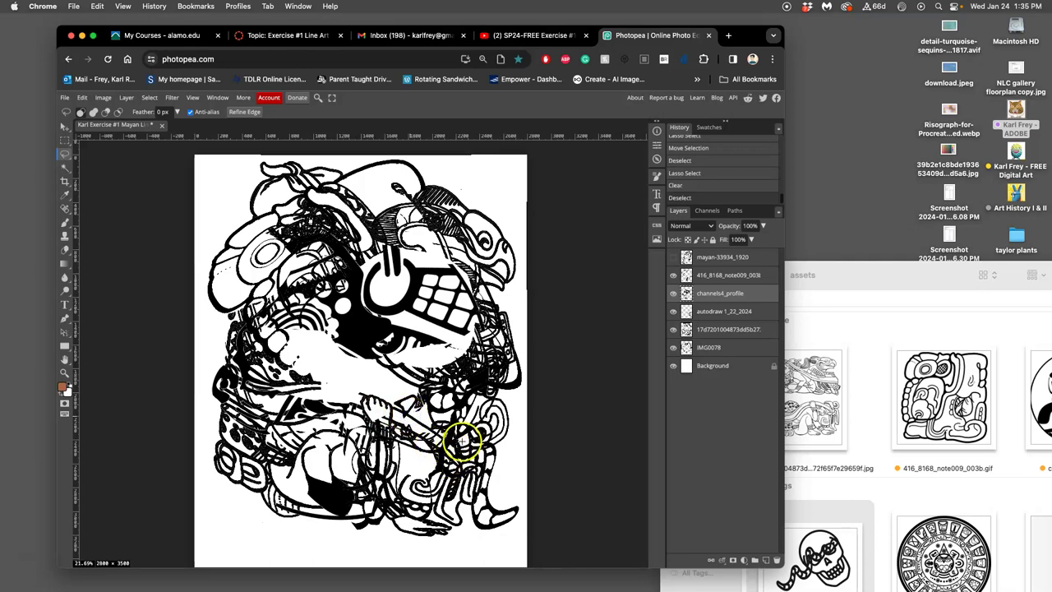
- Compare the 416 and mayan-33934_1920 layers by toggling them, leaving both visible
left_click(673, 276)
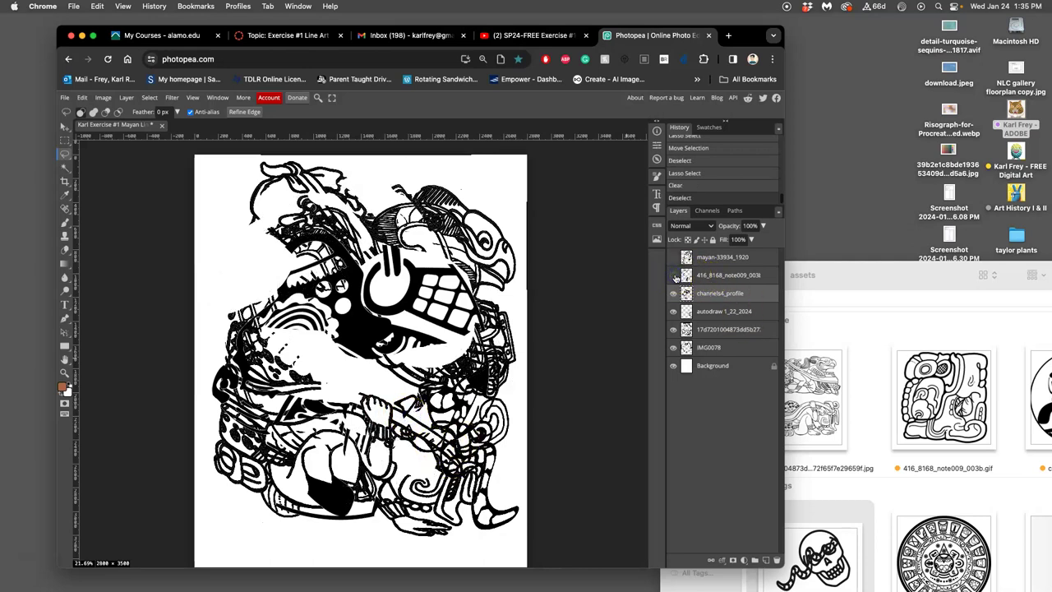
left_click(674, 276)
left_click(673, 257)
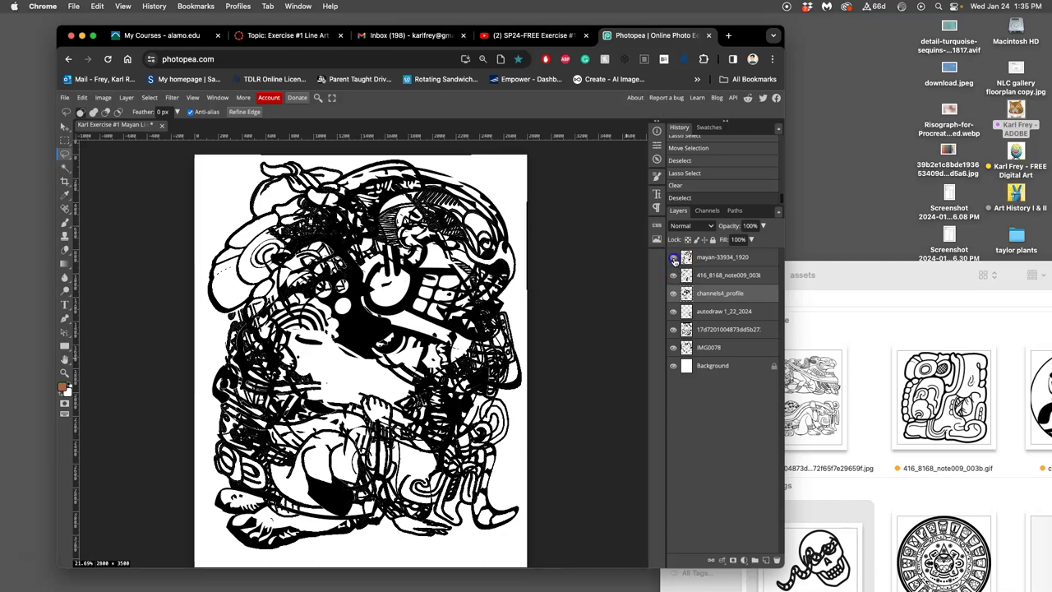
left_click(673, 257)
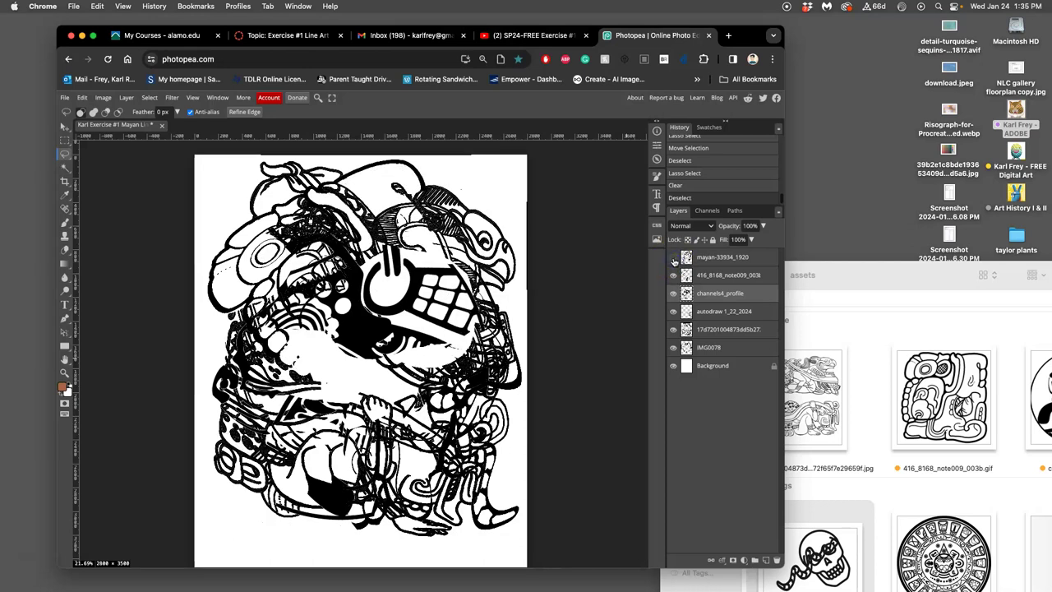
left_click(673, 257)
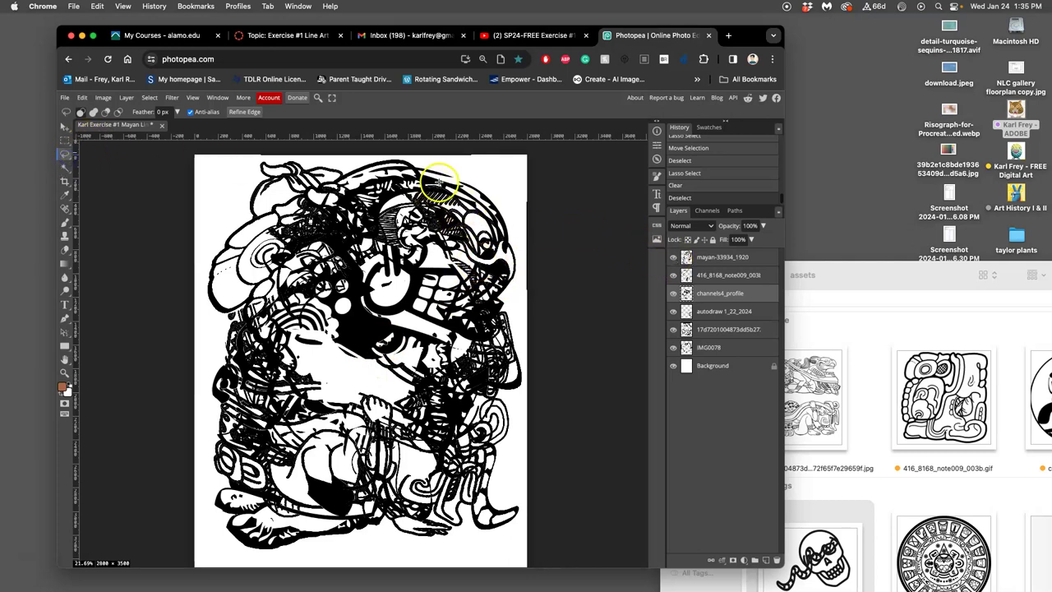
- Erase the tangled upper-right lines from the top layers, including mayan-33934_1920, then deselect
left_click_drag(436, 243, 462, 187)
key("Delete")
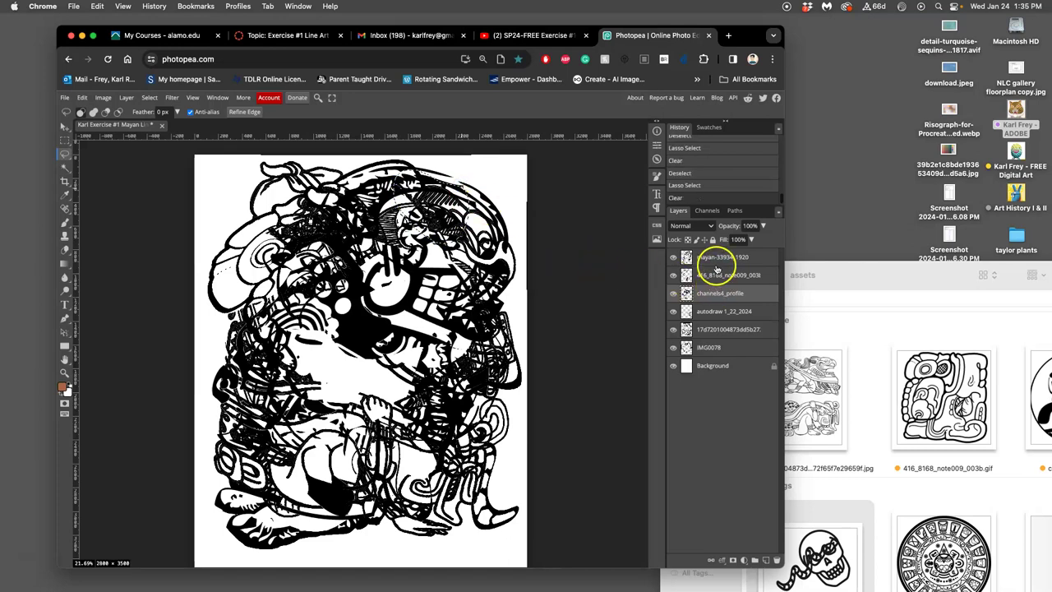
left_click(715, 260)
key("Delete")
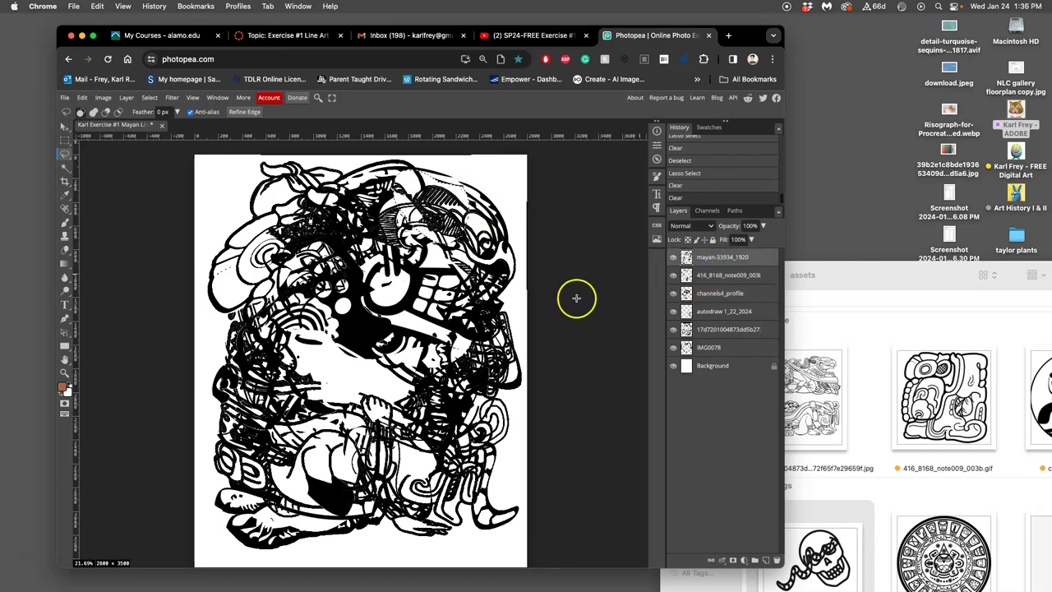
key("super+z")
key("super+z")
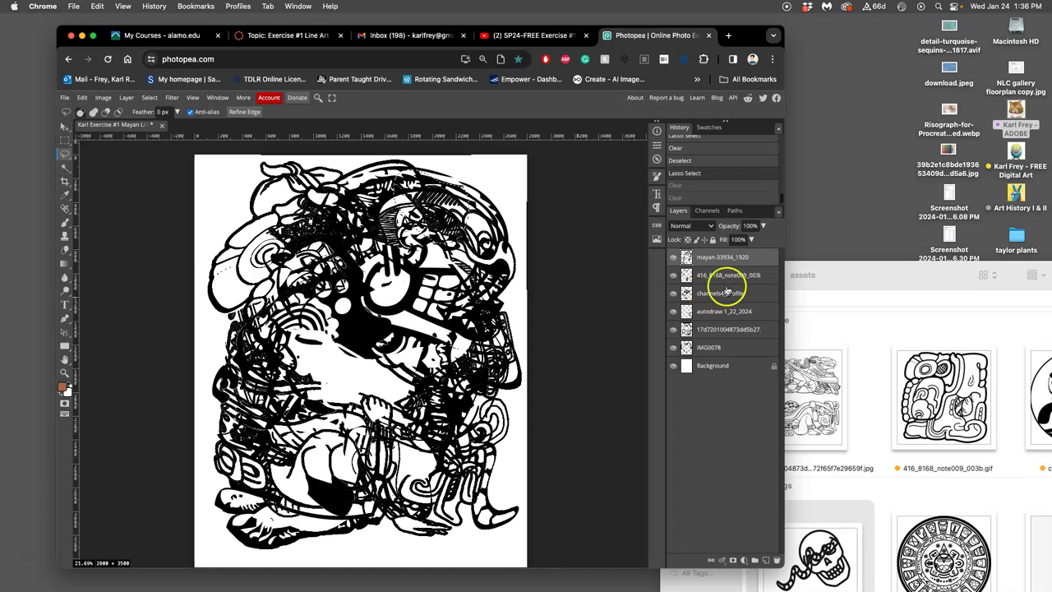
left_click(725, 262)
key("Delete")
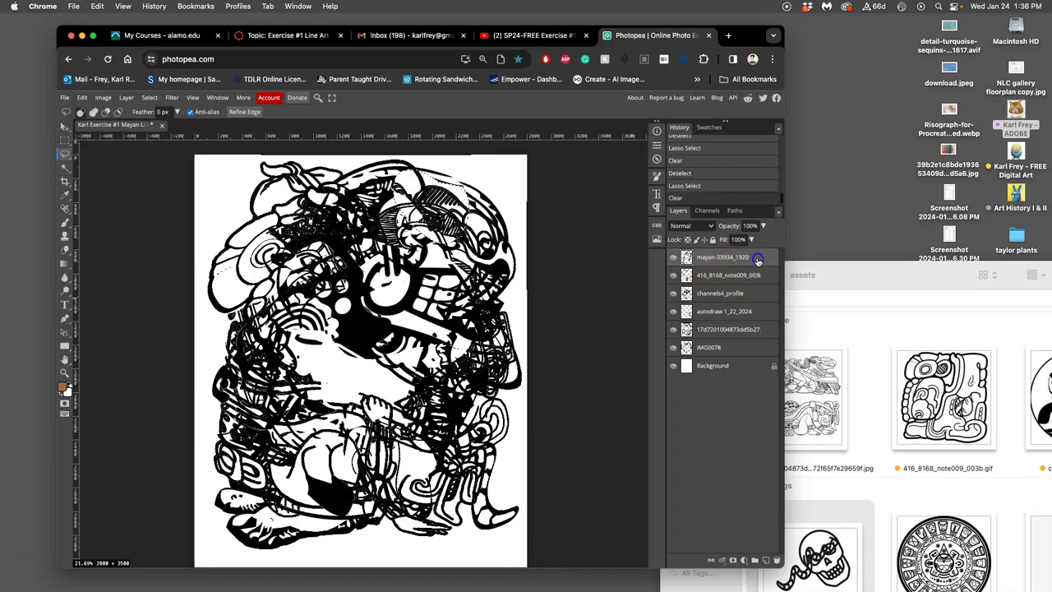
key("Delete")
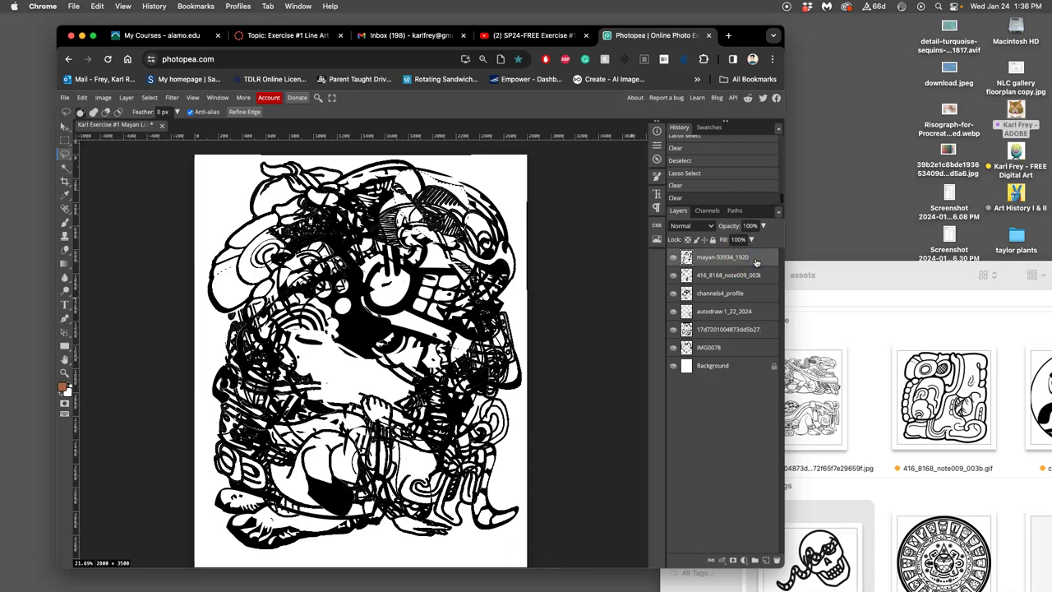
key("super+z")
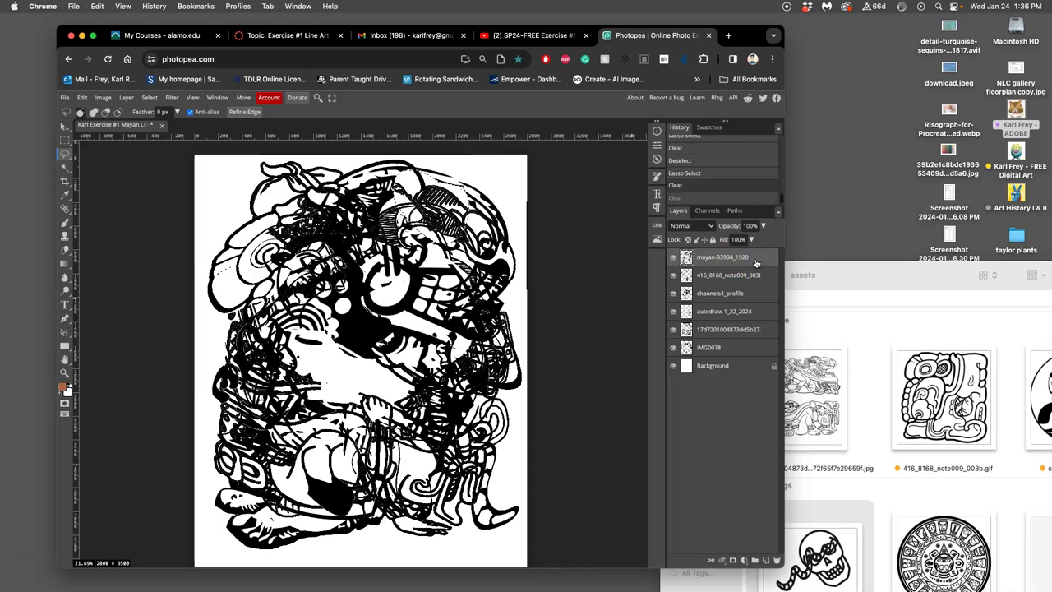
left_click(546, 281)
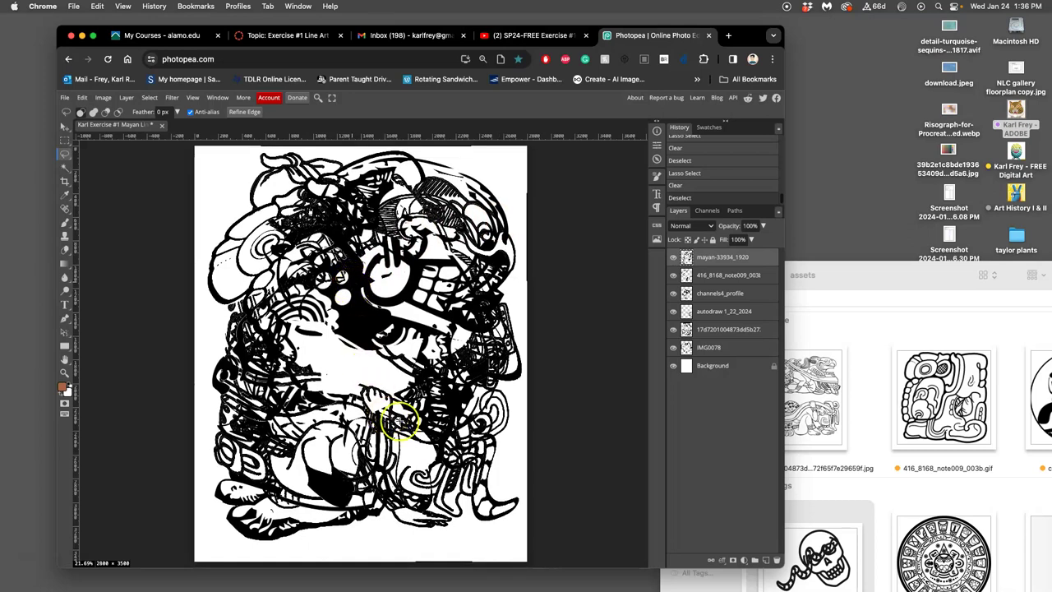
- Erase the tangled lower-middle lines from both the mayan and 416 layers, then deselect
mouse_move(407, 444)
left_mouse_down()
mouse_move(344, 436)
mouse_move(326, 470)
mouse_move(378, 492)
mouse_move(408, 463)
left_mouse_up()
key("BackSpace")
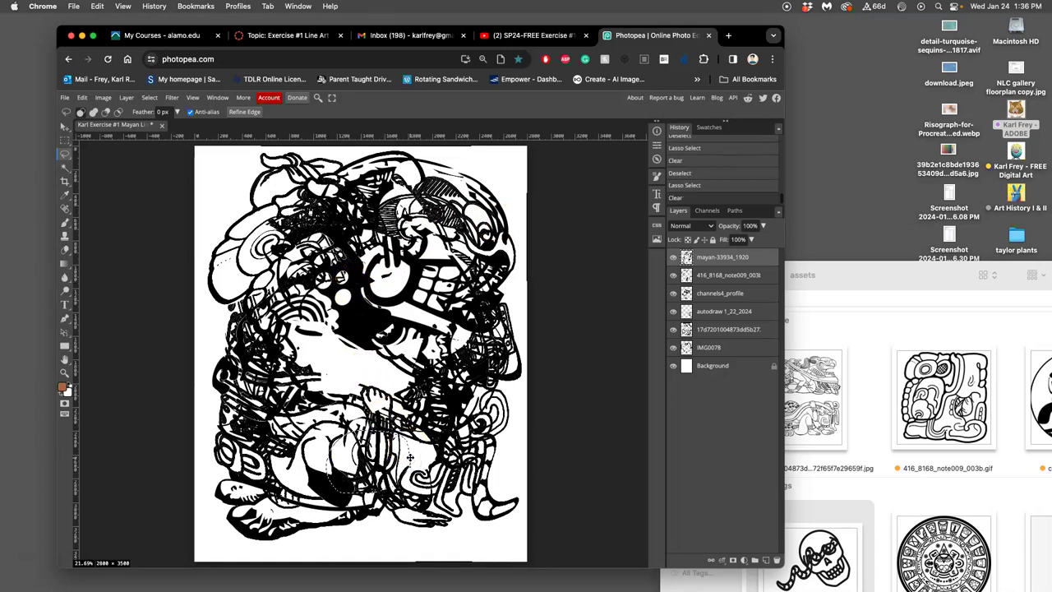
left_click(725, 280)
key("BackSpace")
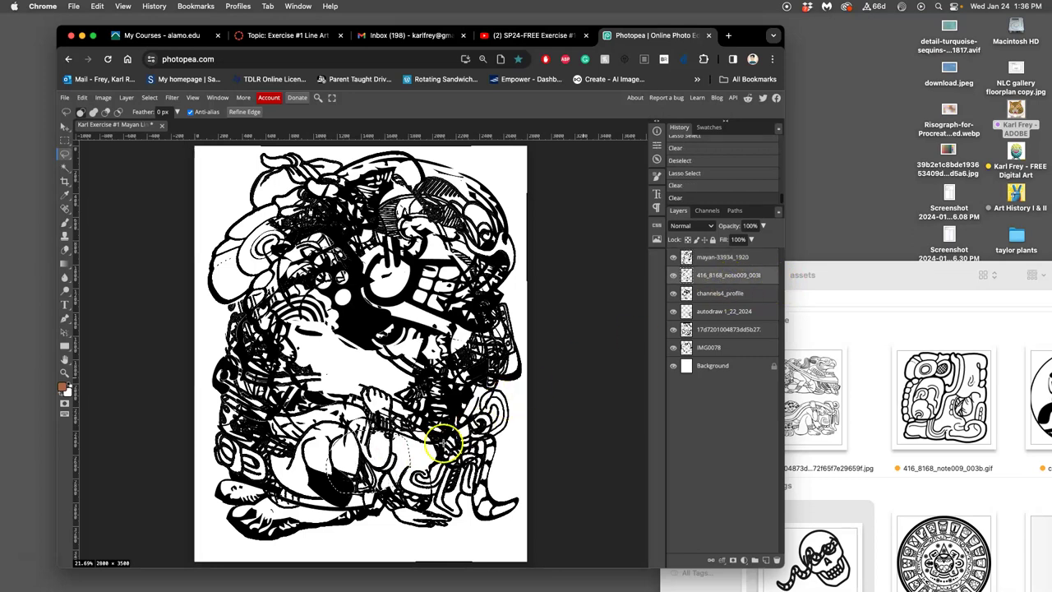
left_click(419, 452)
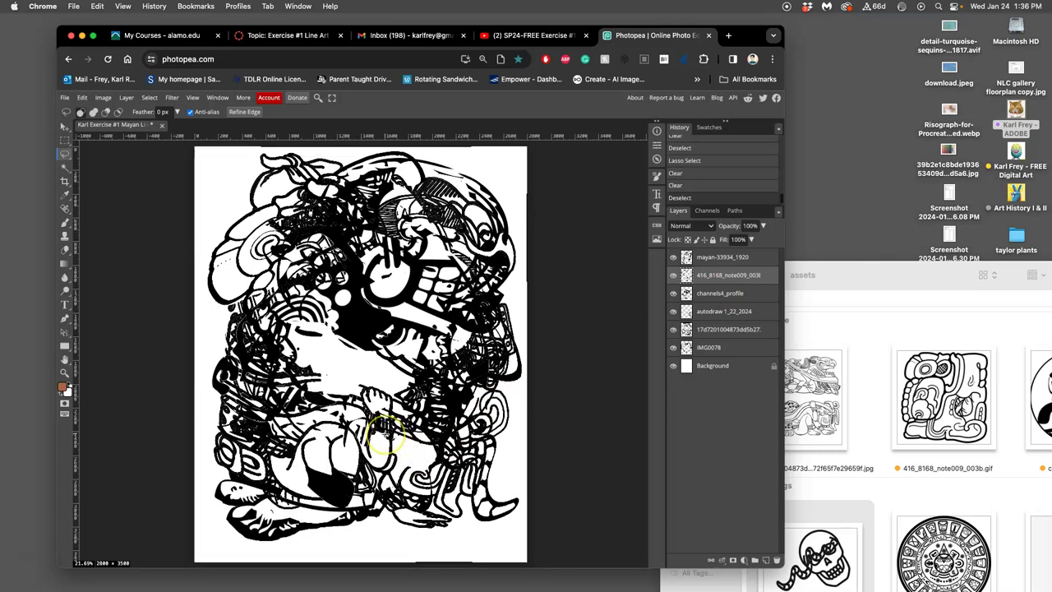
scroll(383, 433, "up", 2)
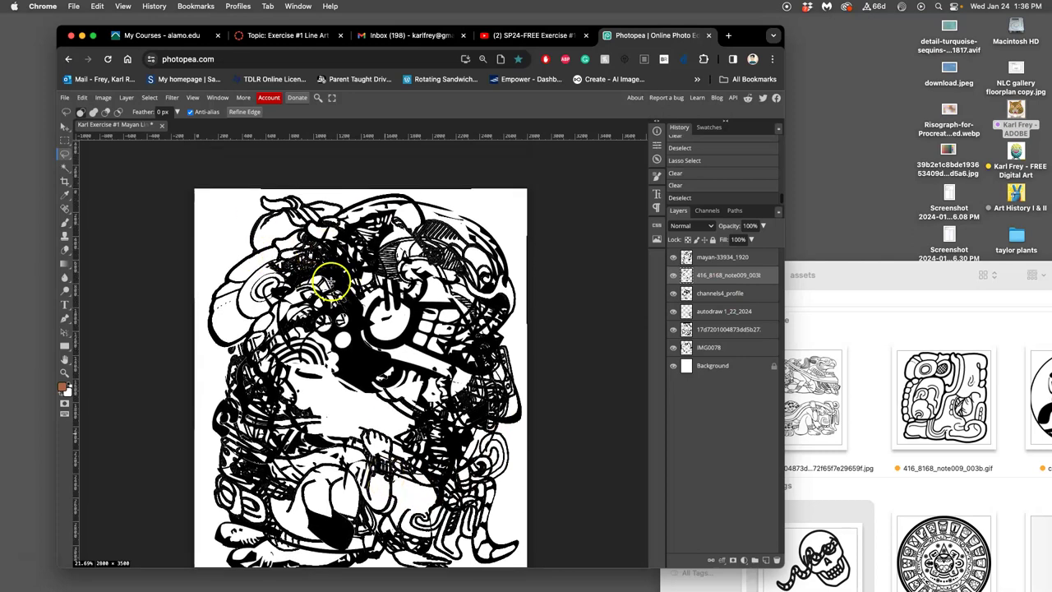
scroll(321, 281, "down", 2)
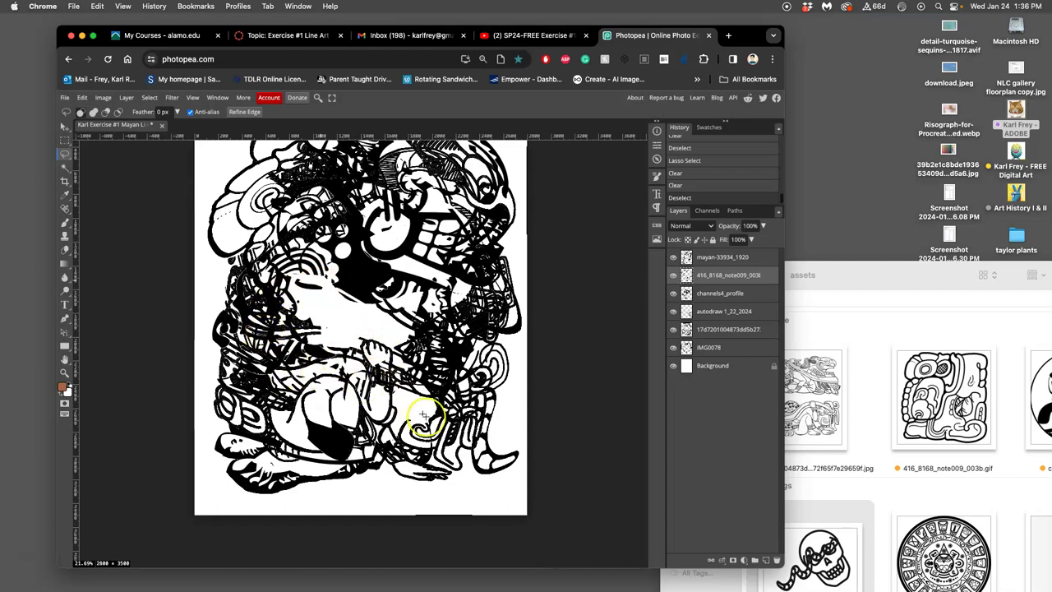
scroll(474, 363, "up", 3)
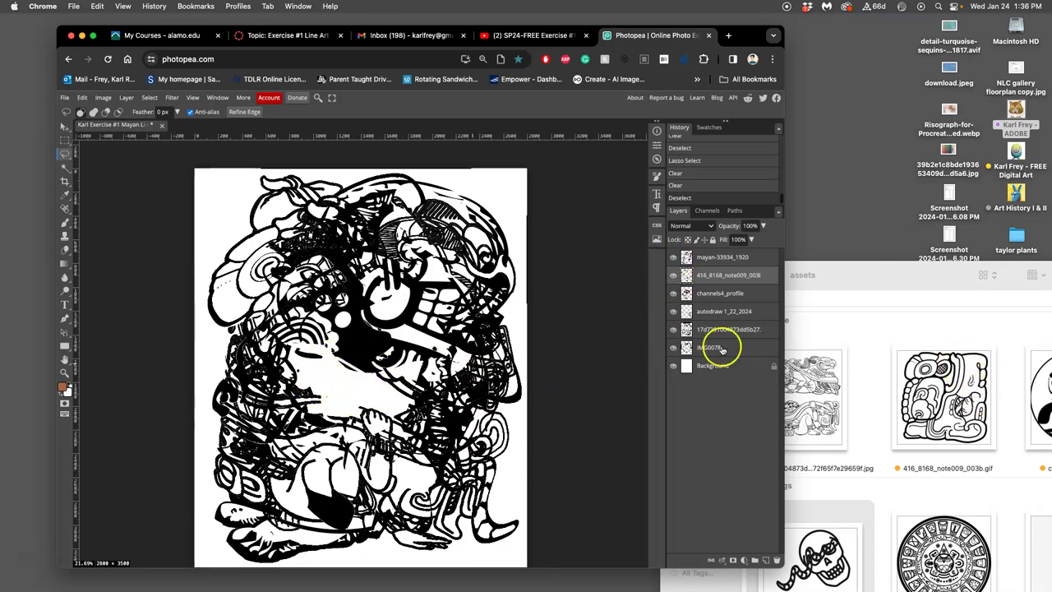
left_click(673, 257)
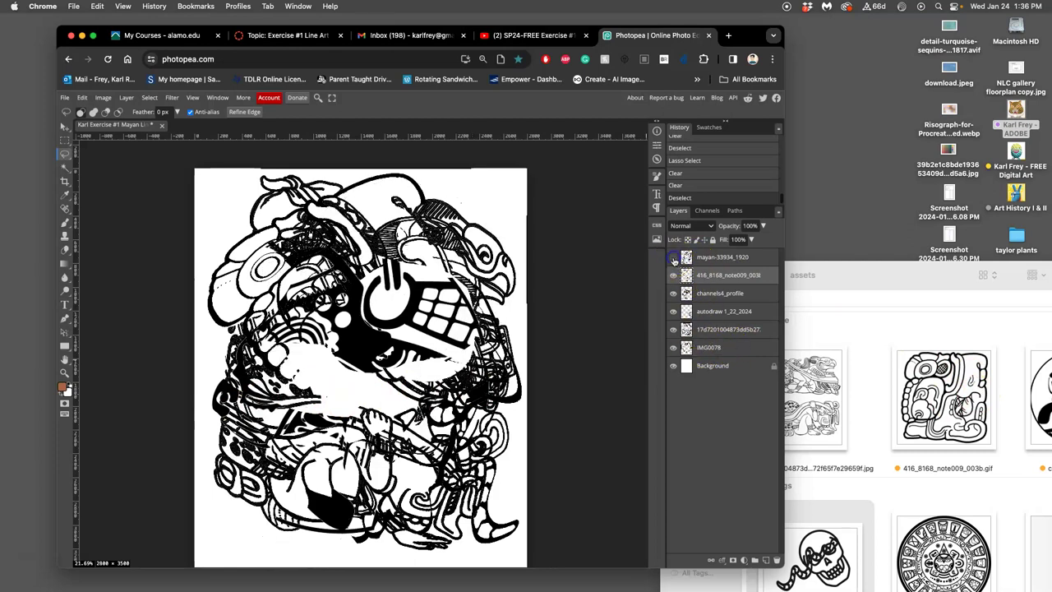
left_click(672, 275)
left_click(674, 294)
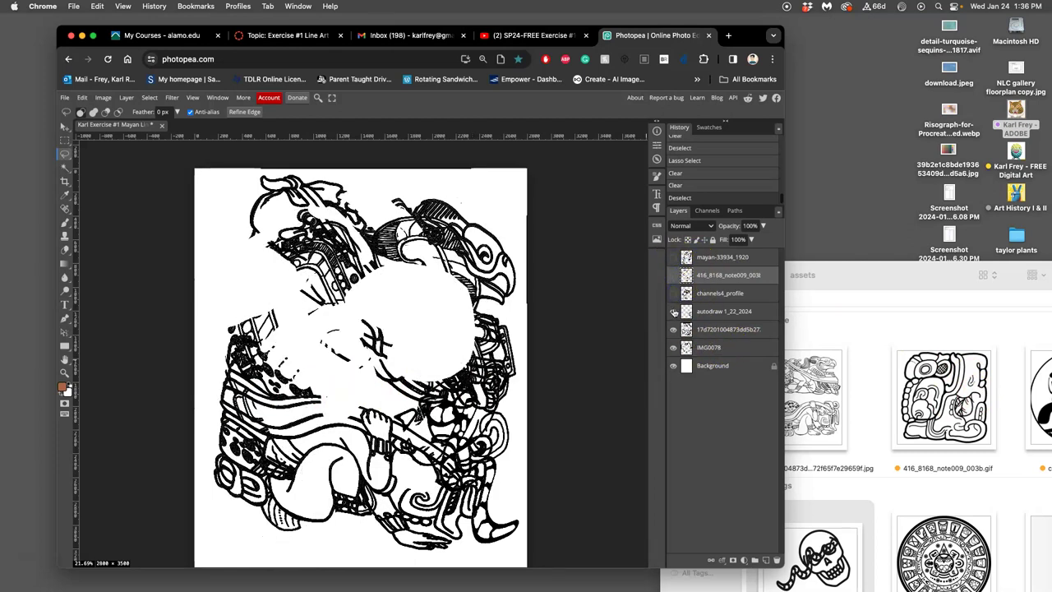
left_click(673, 312)
left_click(673, 330)
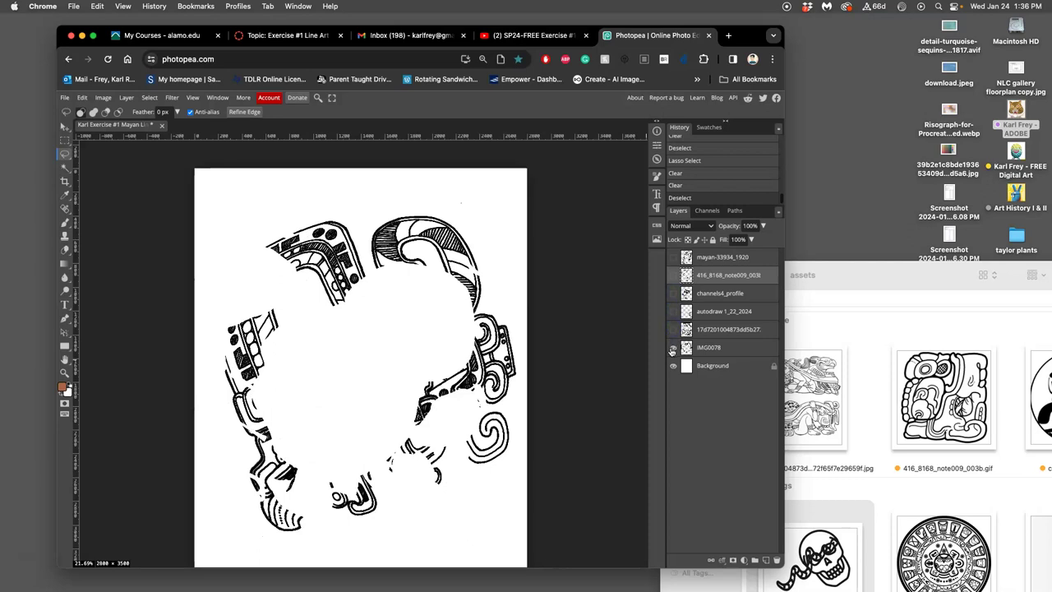
left_click(672, 348)
left_click(672, 347)
left_click(672, 329)
left_click(672, 348)
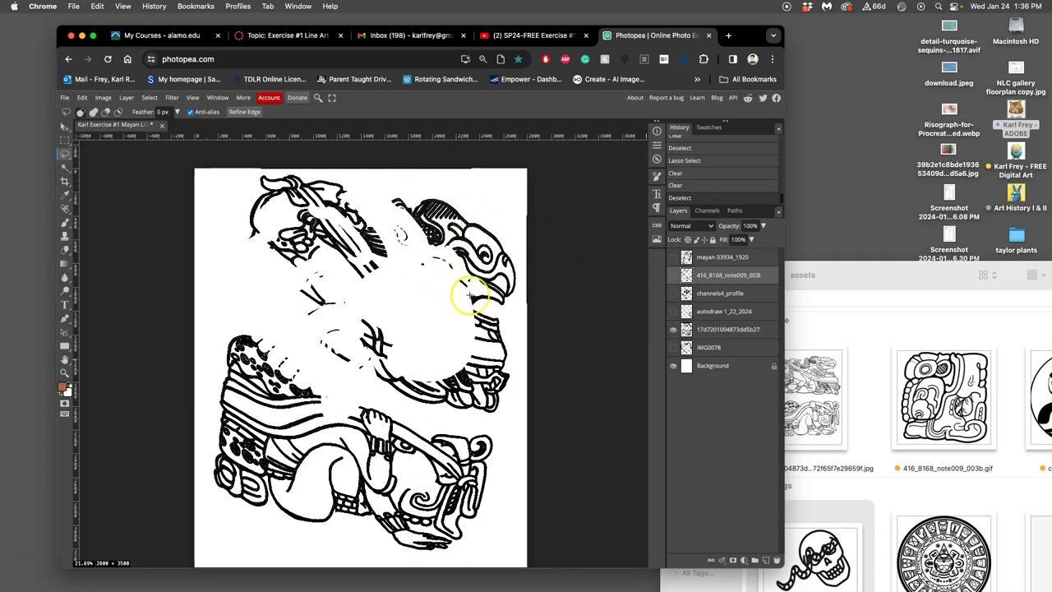
left_click(723, 330)
- Lasso the bird head and copy it to a new Layer 1 with Ctrl+J
left_click(66, 154)
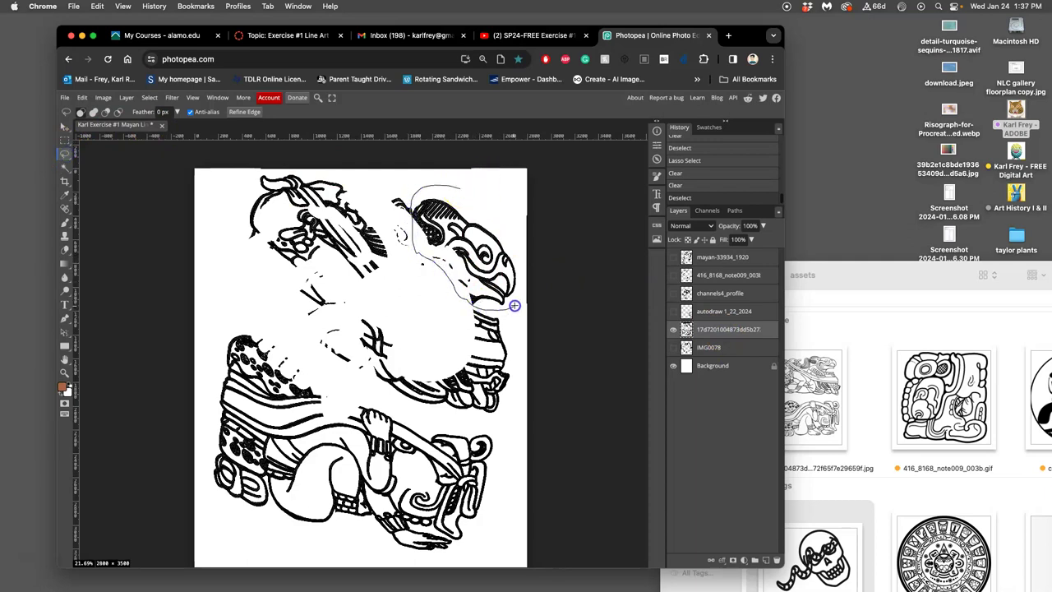
left_click_drag(475, 205, 473, 203)
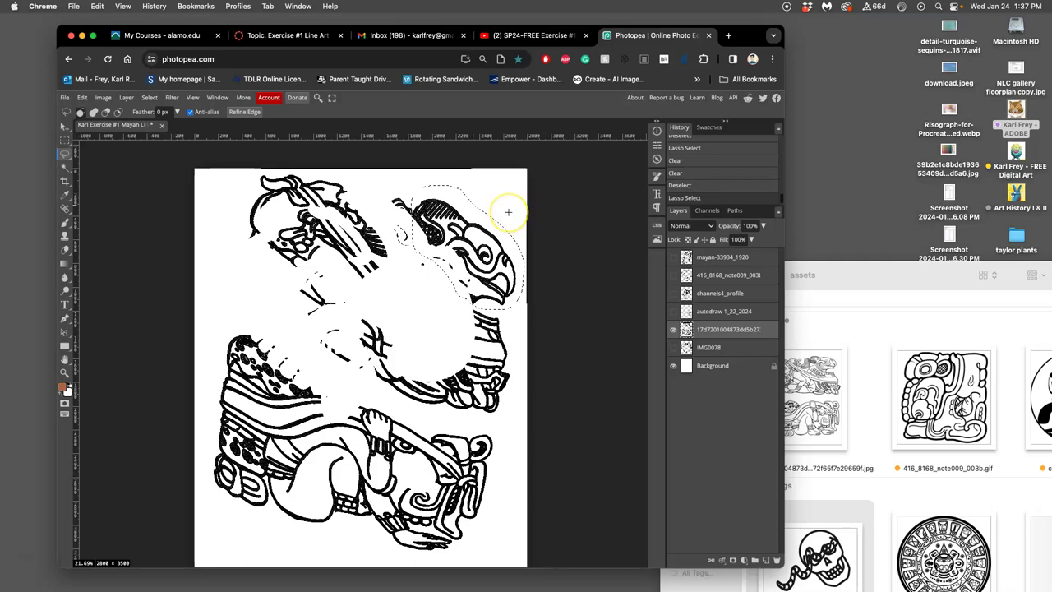
key("ctrl+j")
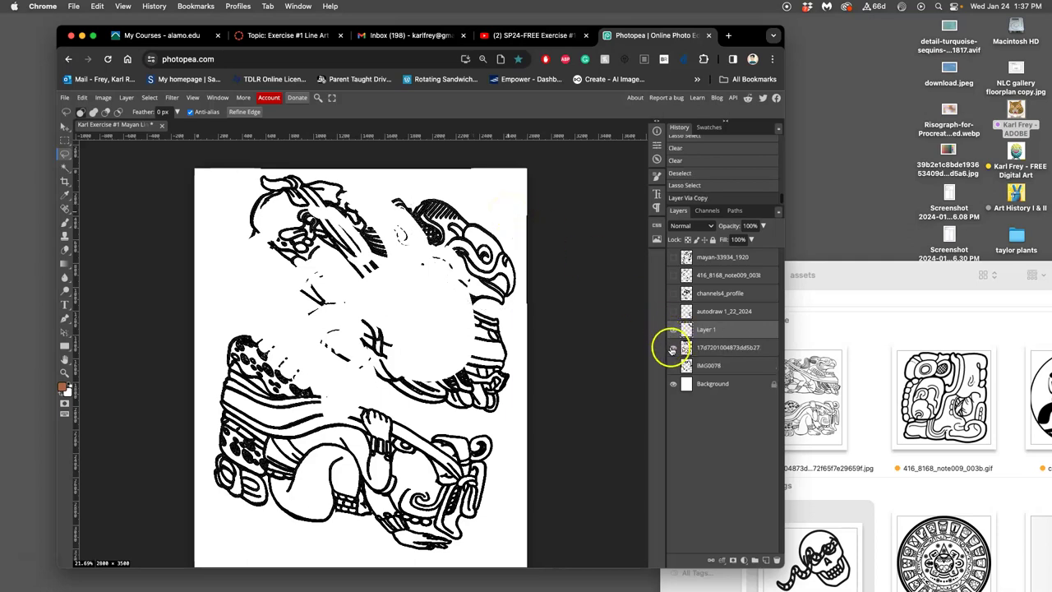
- Hide the original bird-head layer and drag the copied bird head on Layer 1 toward mid-canvas
left_click(673, 347)
left_click(65, 126)
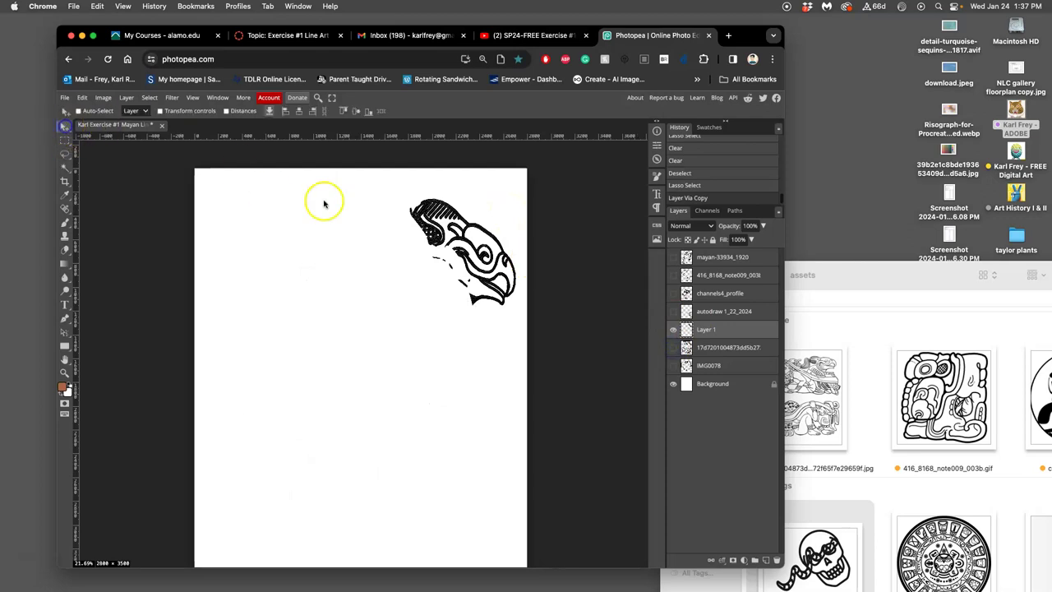
left_click_drag(464, 234, 381, 368)
- Turn all the line-art layers back on and nudge the bird head into place in the collage
left_click(673, 346)
left_click(673, 365)
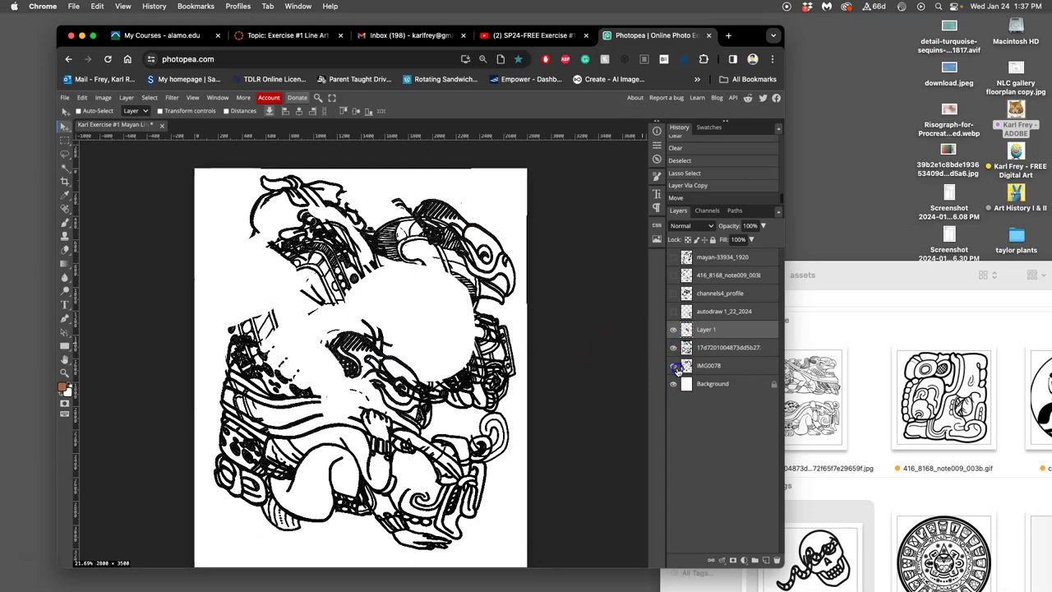
left_click_drag(362, 380, 317, 370)
left_click(673, 310)
left_click(673, 293)
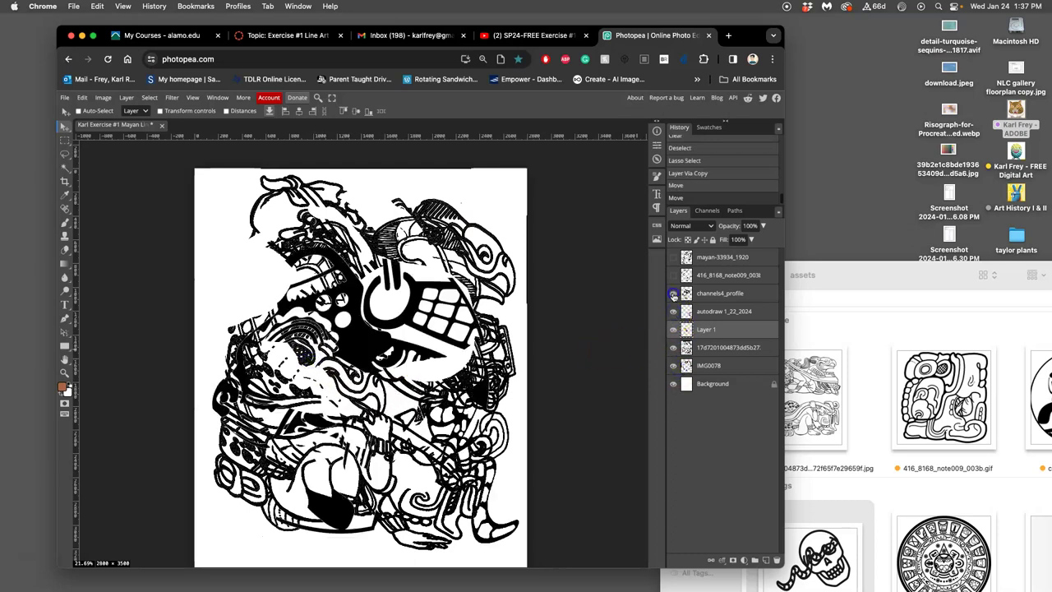
left_click(672, 274)
left_click(673, 257)
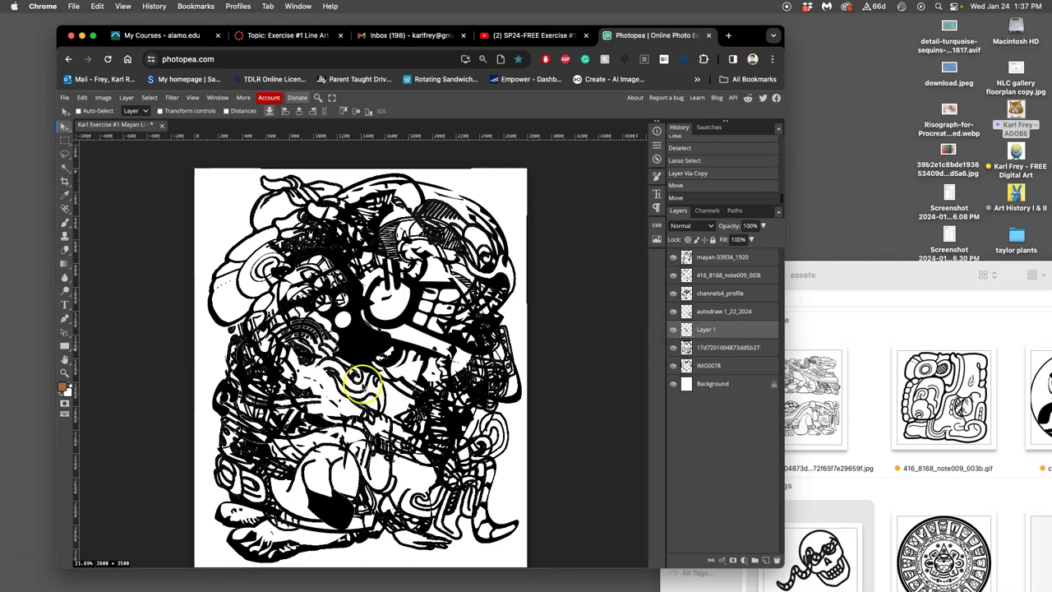
mouse_move(359, 380)
left_mouse_down()
mouse_move(341, 376)
mouse_move(352, 397)
mouse_move(443, 361)
mouse_move(482, 243)
mouse_move(485, 262)
mouse_move(491, 250)
mouse_move(476, 233)
mouse_move(415, 370)
mouse_move(333, 357)
mouse_move(337, 345)
mouse_move(425, 330)
mouse_move(481, 235)
mouse_move(502, 235)
mouse_move(493, 230)
mouse_move(383, 378)
mouse_move(348, 392)
mouse_move(368, 395)
left_mouse_up()
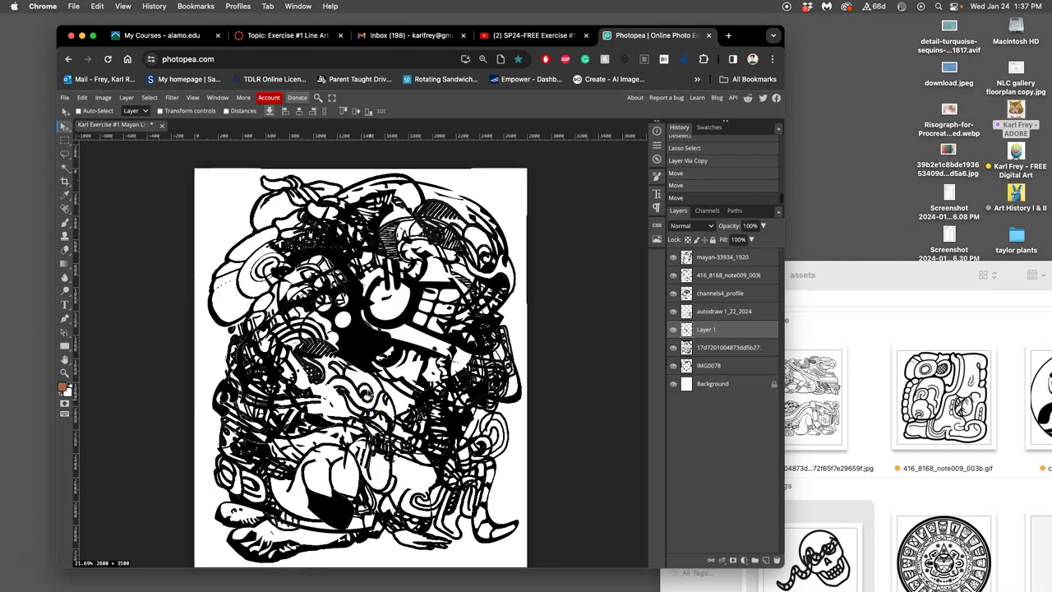
- Flip Layer 1's bird head vertically, rotate it, enlarge it to about 135%, and commit the transform
key("alt+super+t")
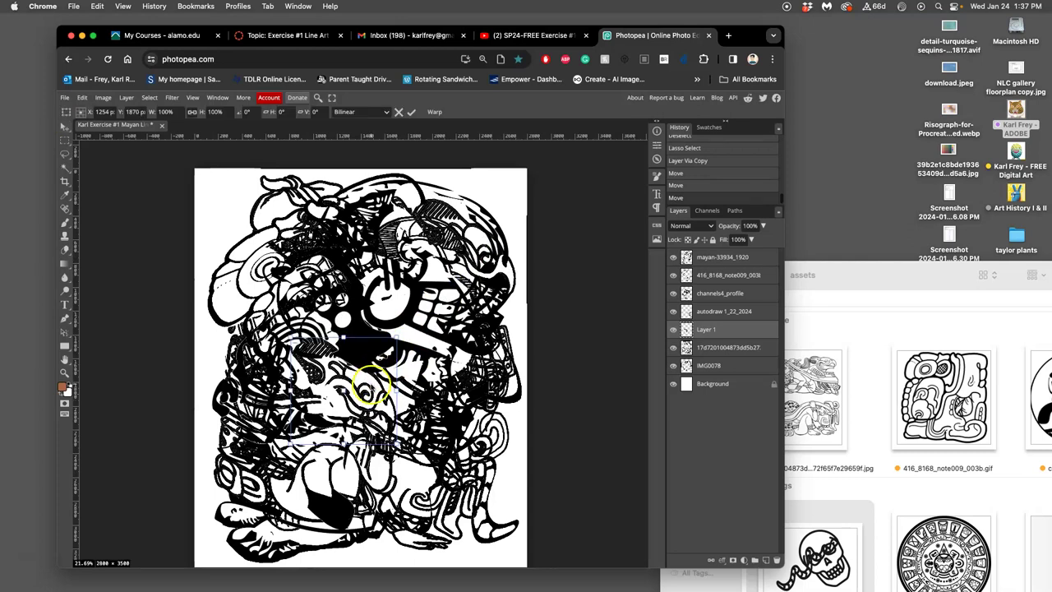
right_click(370, 386)
left_click(406, 538)
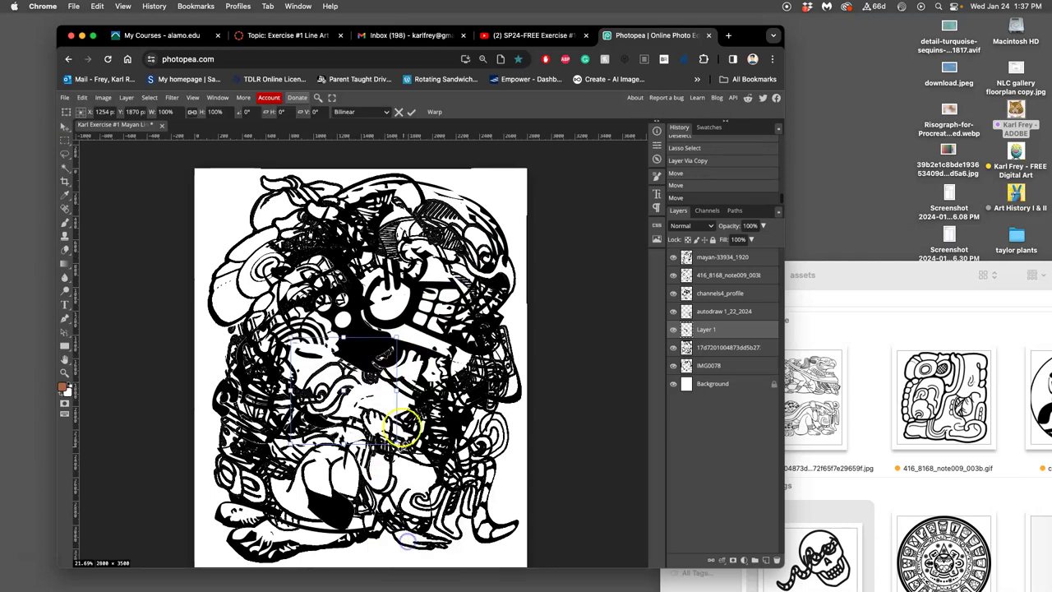
left_click_drag(409, 335, 428, 425)
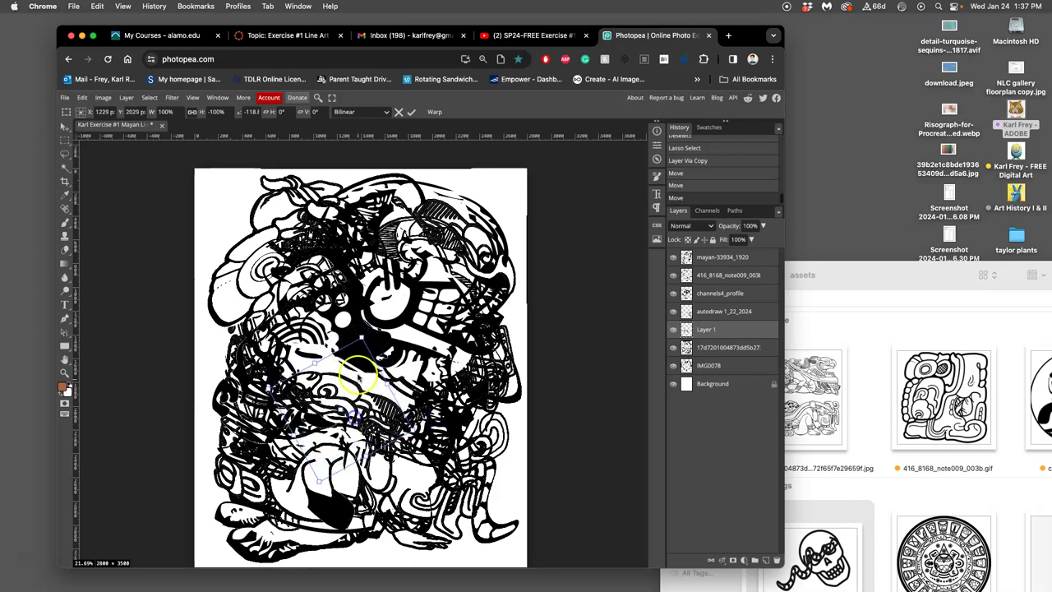
left_click_drag(394, 309, 380, 306)
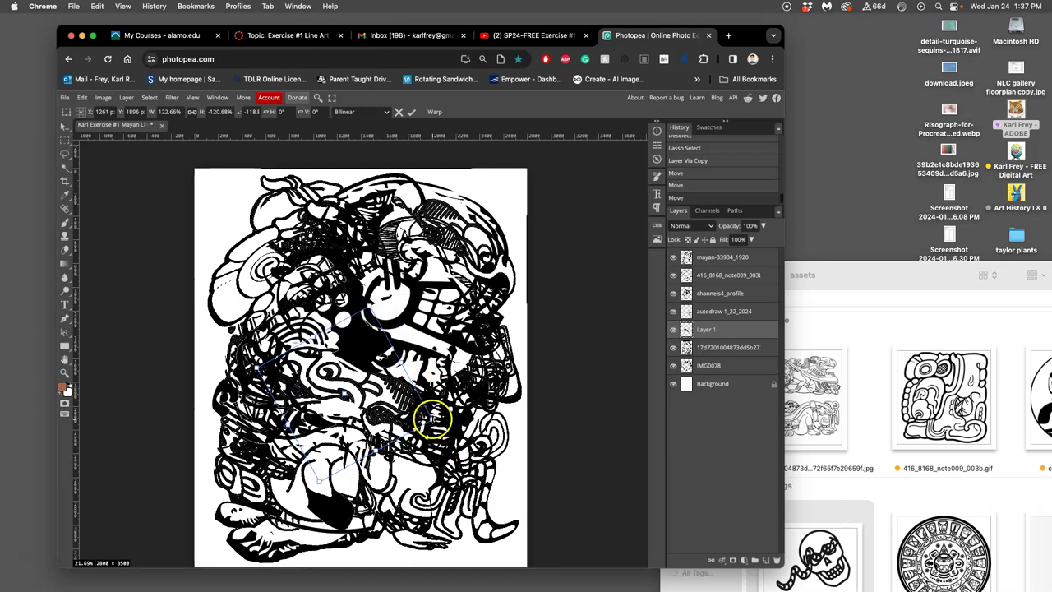
left_click_drag(429, 424, 433, 431)
key("Return")
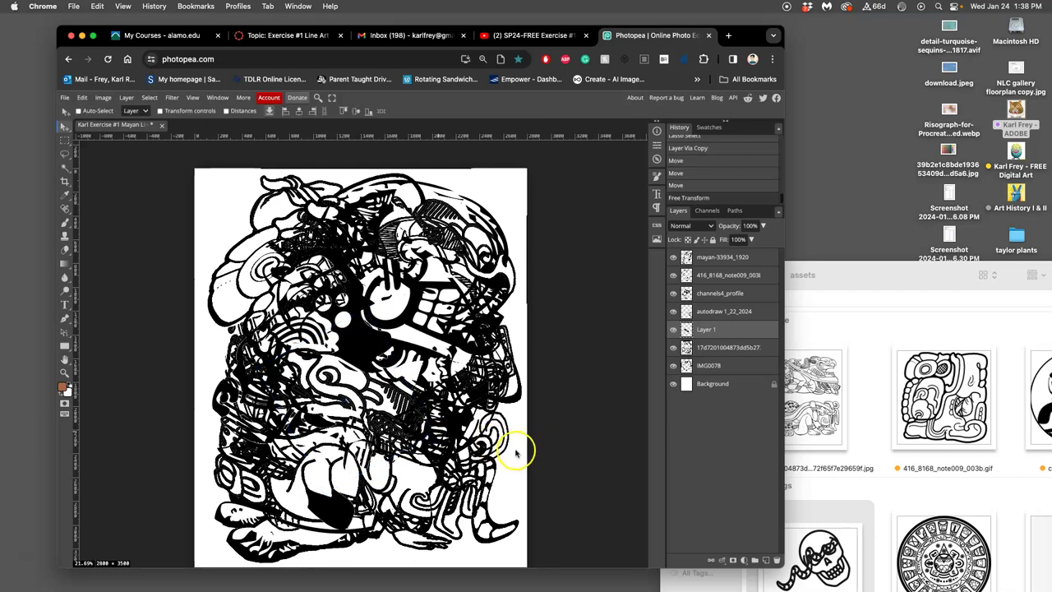
key("super+minus")
key("super+minus")
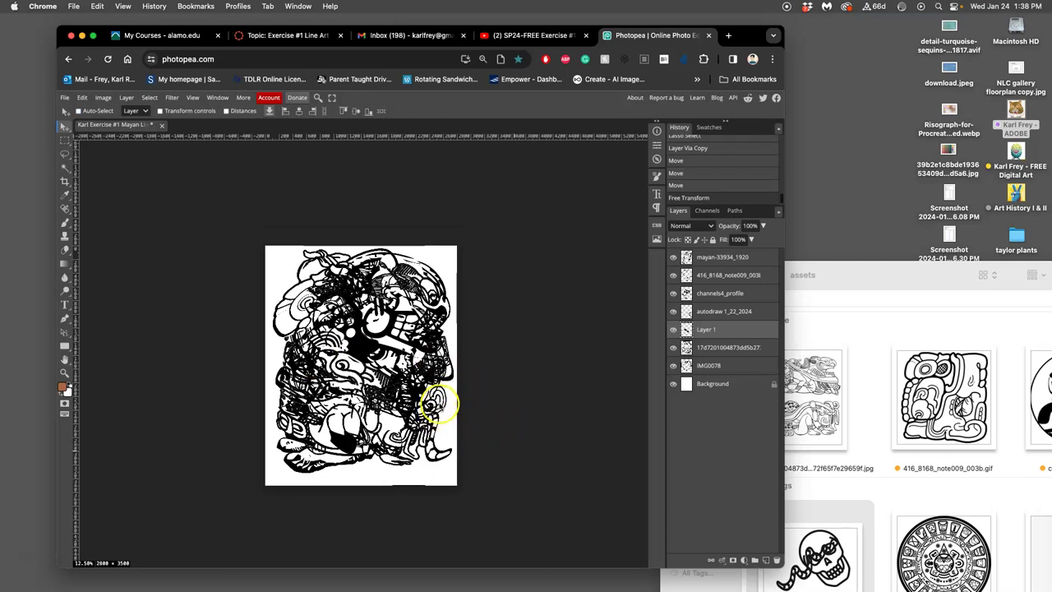
- Switch the view to Pixel to Pixel and scroll through the line art at actual size
left_click(192, 97)
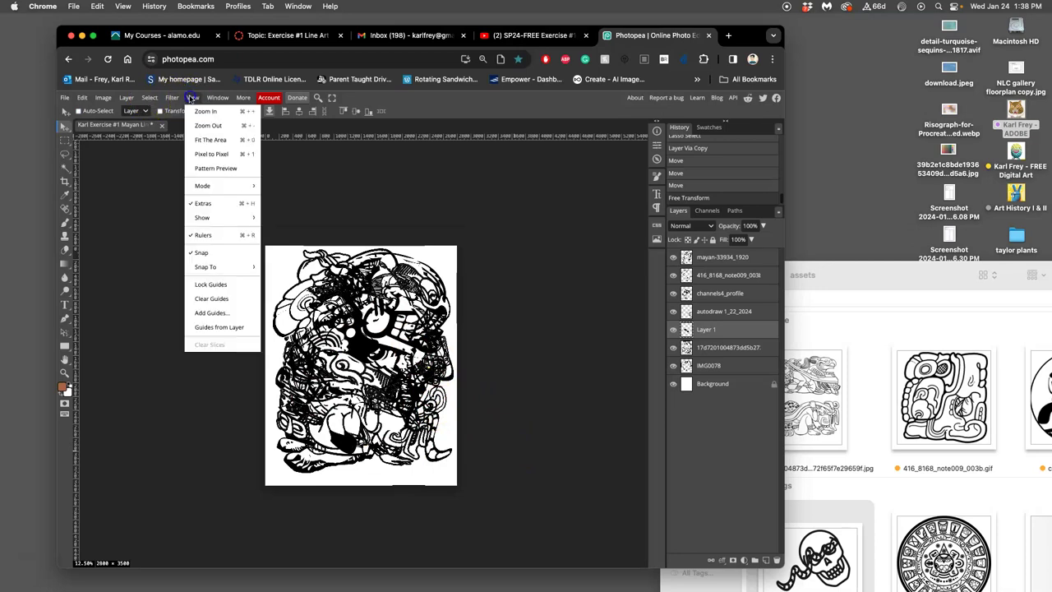
left_click(211, 154)
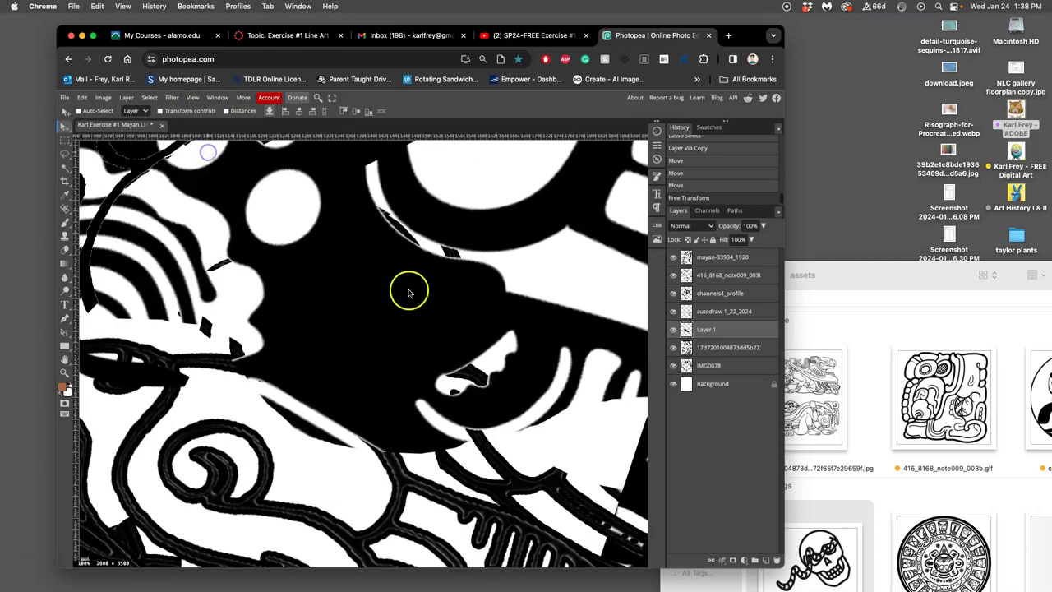
scroll(399, 294, "down", 5)
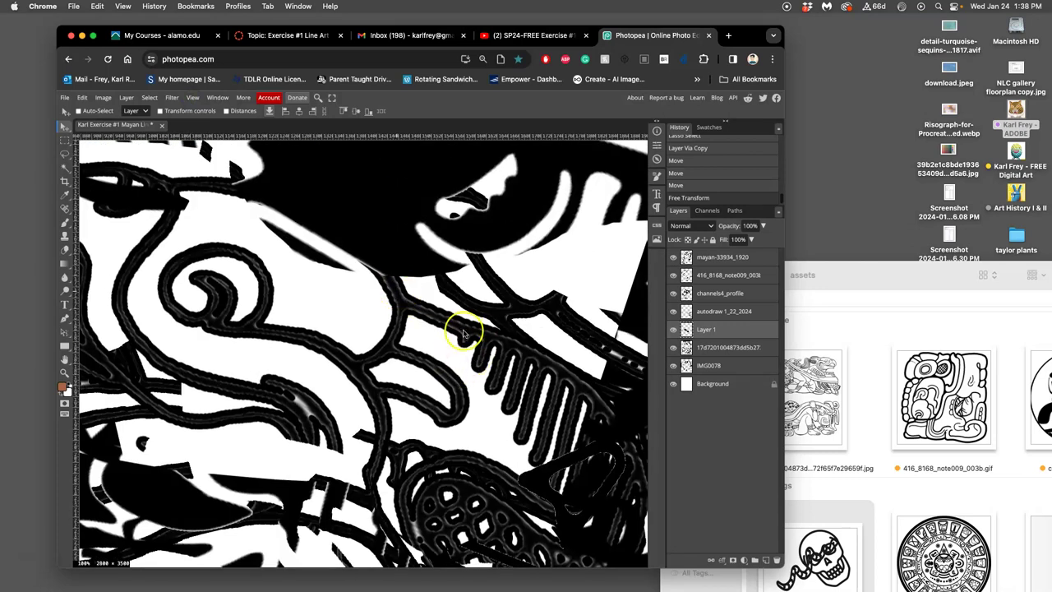
scroll(419, 331, "down", 4)
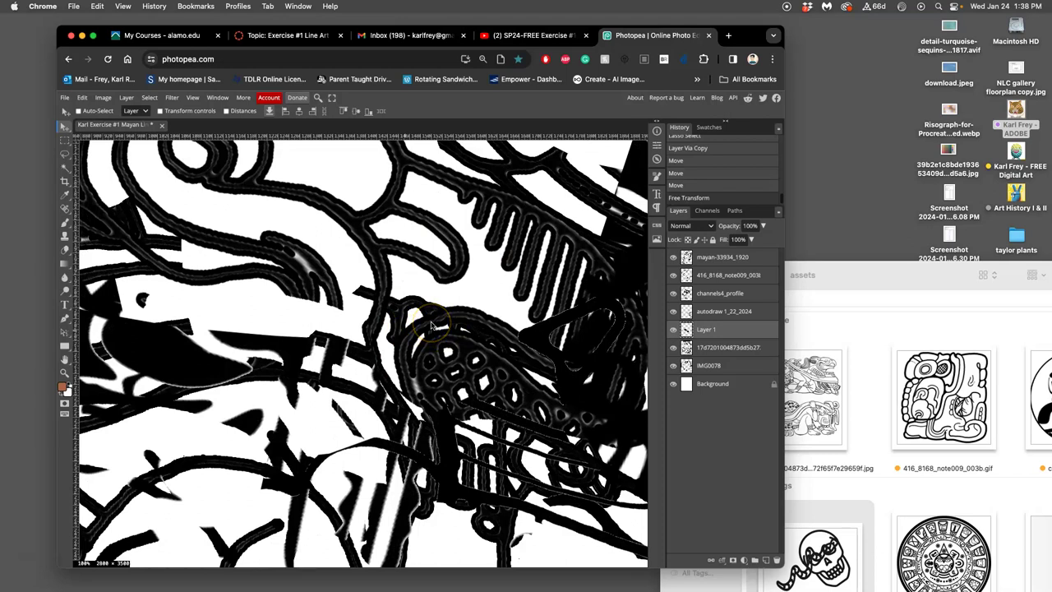
- Turn on Auto-Select for the Move tool, then toggle Layer 1's visibility to compare and select it
left_click(79, 111)
left_click(361, 242)
left_click(674, 329)
left_click(674, 329)
left_click(712, 330)
- Add a Color Overlay to Layer 1 and rasterize its layer style into the pixels
double_click(732, 330)
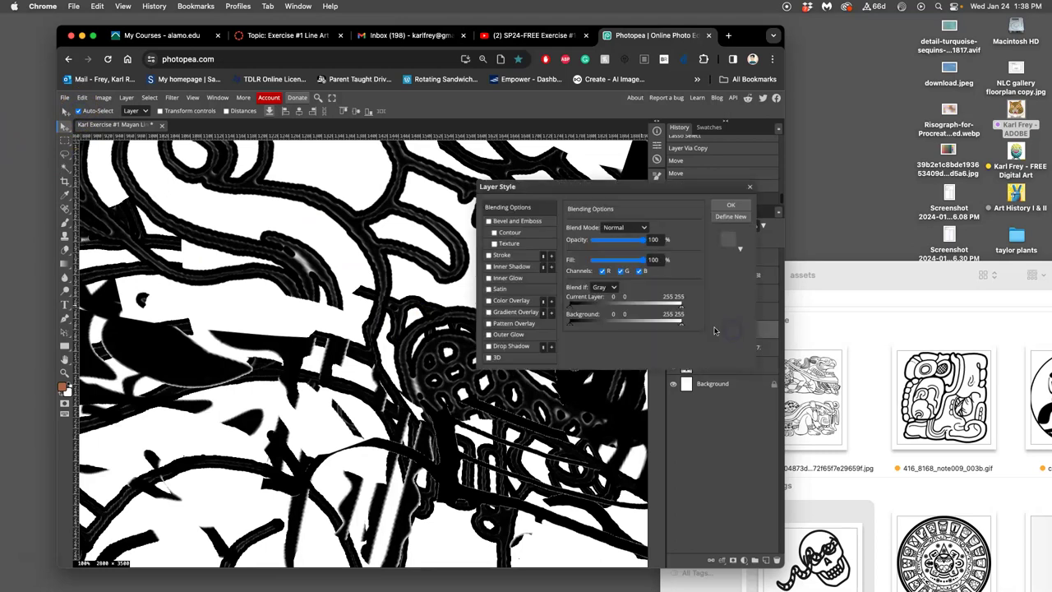
left_click(490, 303)
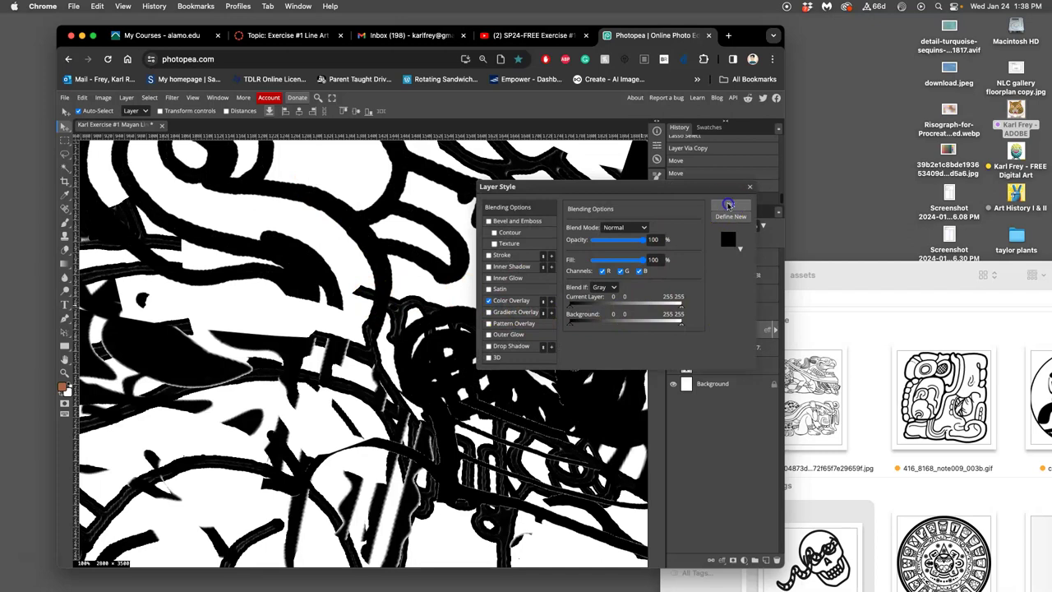
left_click(730, 205)
right_click(729, 330)
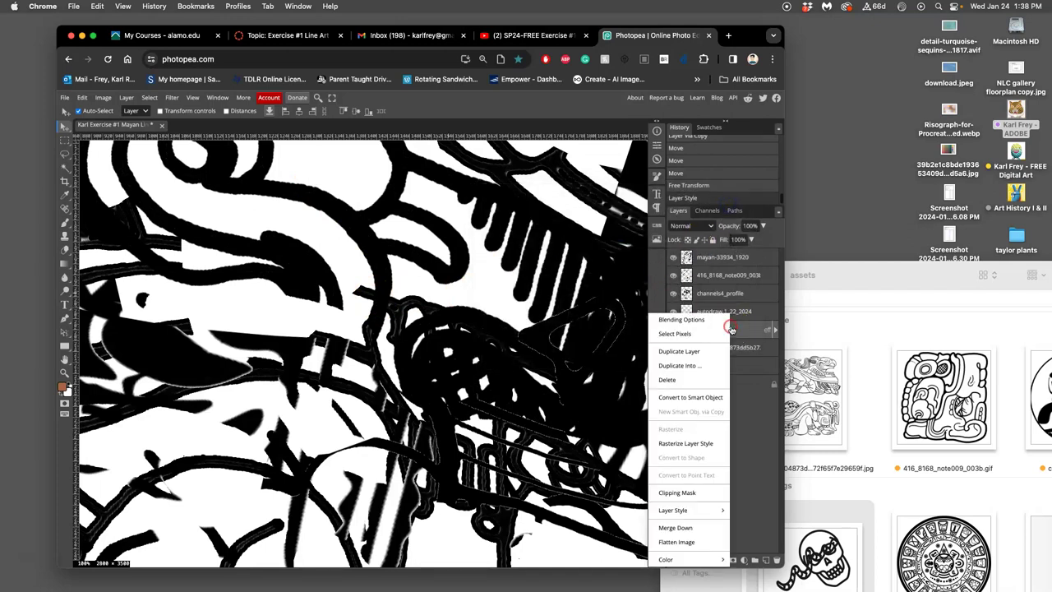
left_click(693, 443)
scroll(455, 304, "down", 10)
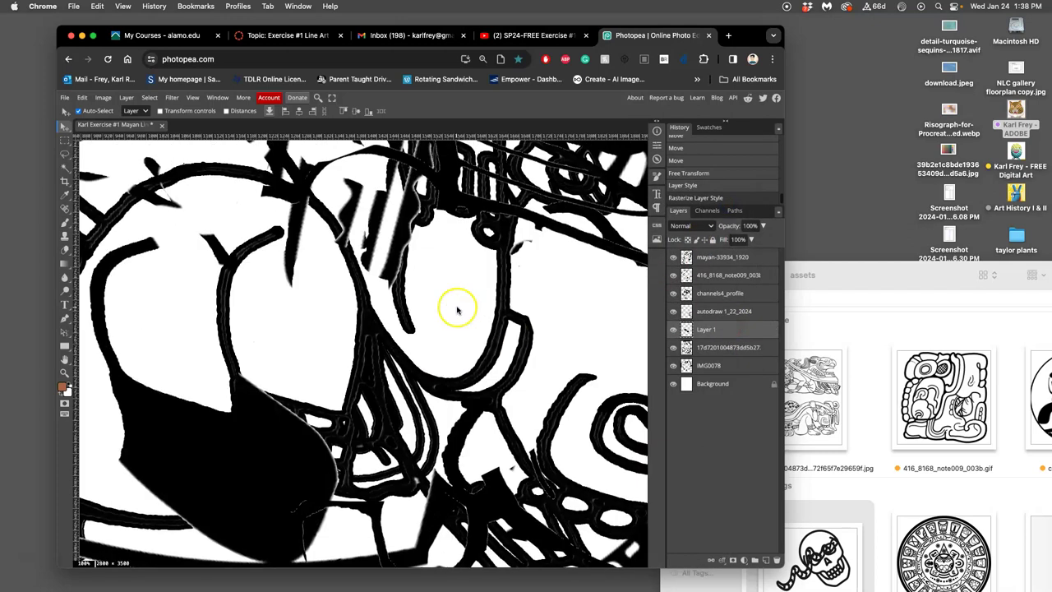
scroll(458, 309, "down", 2)
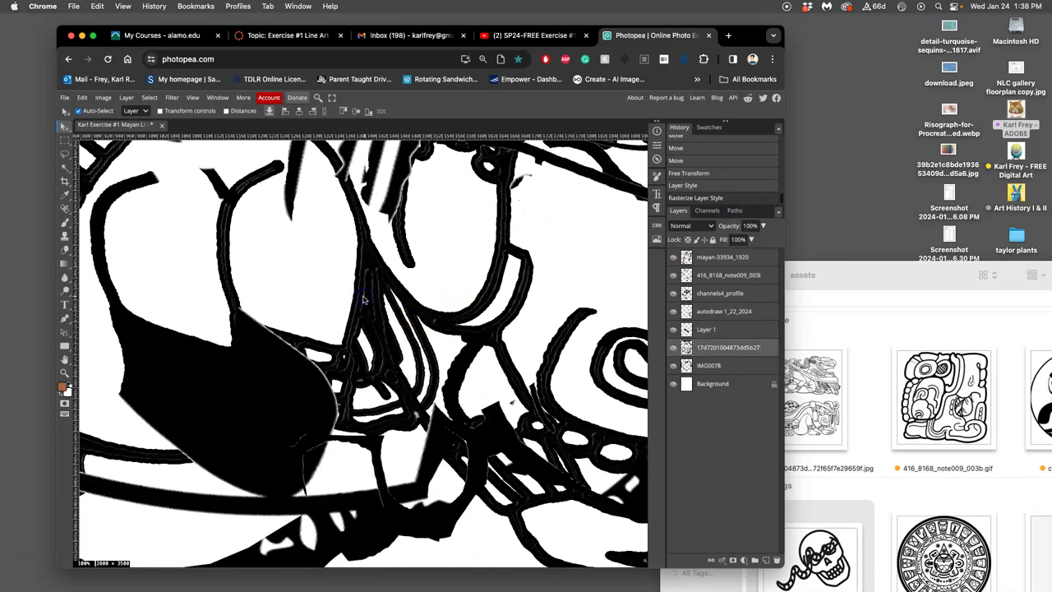
- Add Color Overlay effects to the layer below Layer 1 and to the 416_8168_note009_003b layer
double_click(764, 347)
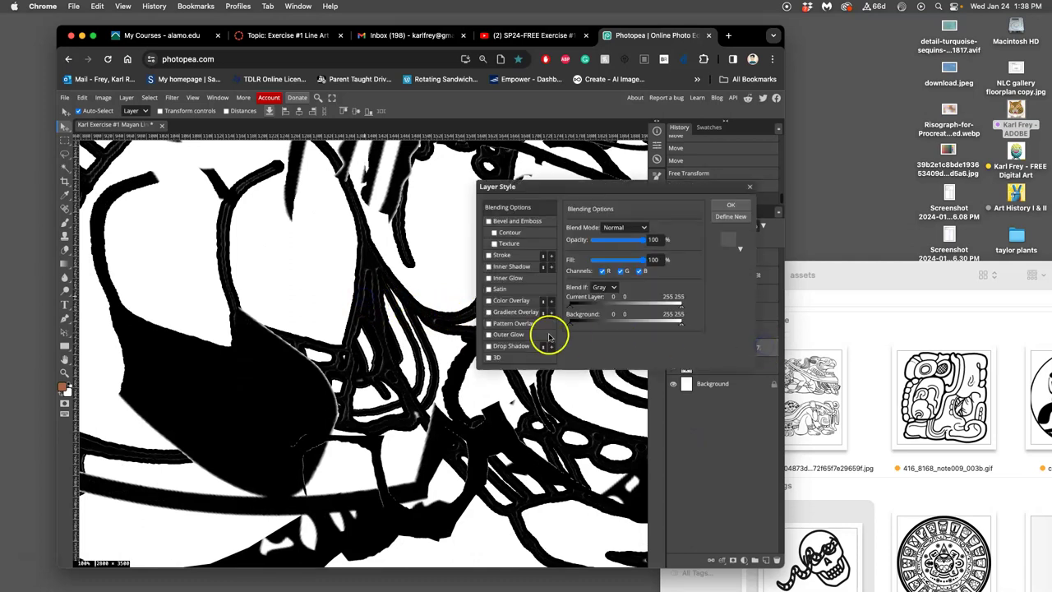
left_click(489, 301)
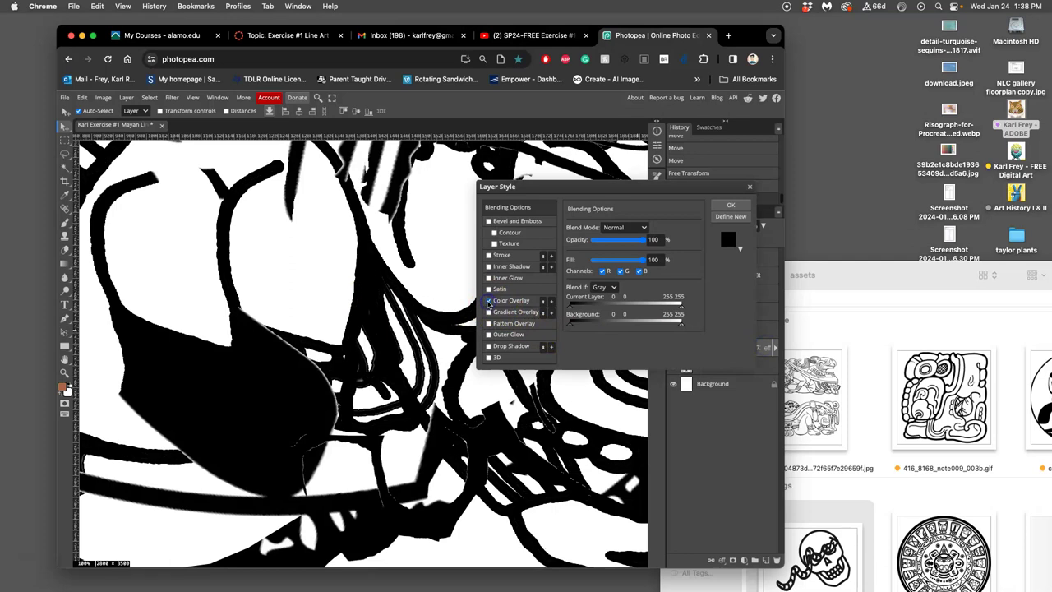
left_click(731, 205)
scroll(567, 378, "down", 5)
left_click(319, 372)
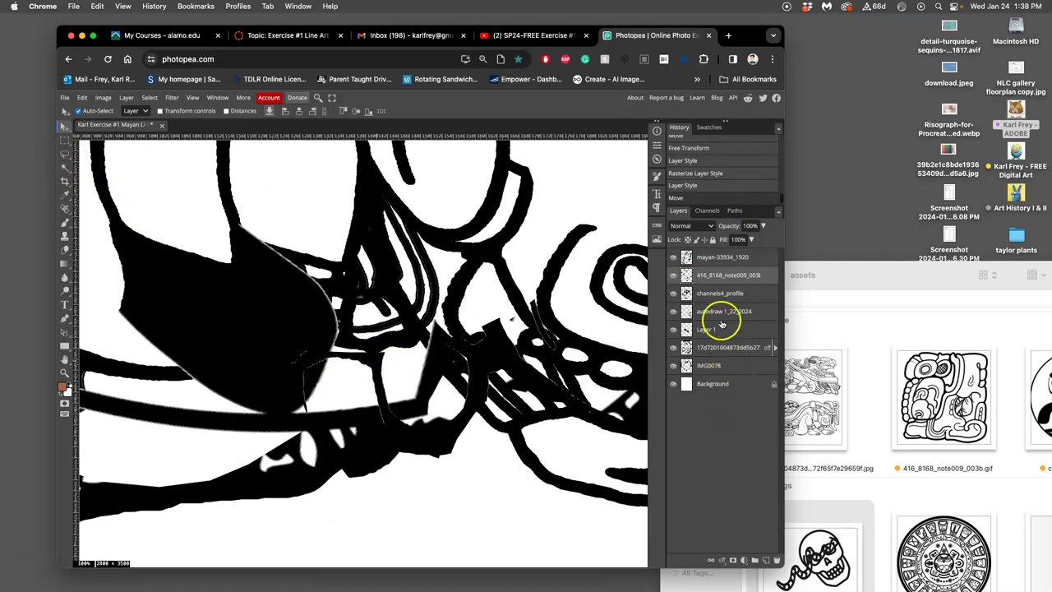
double_click(758, 277)
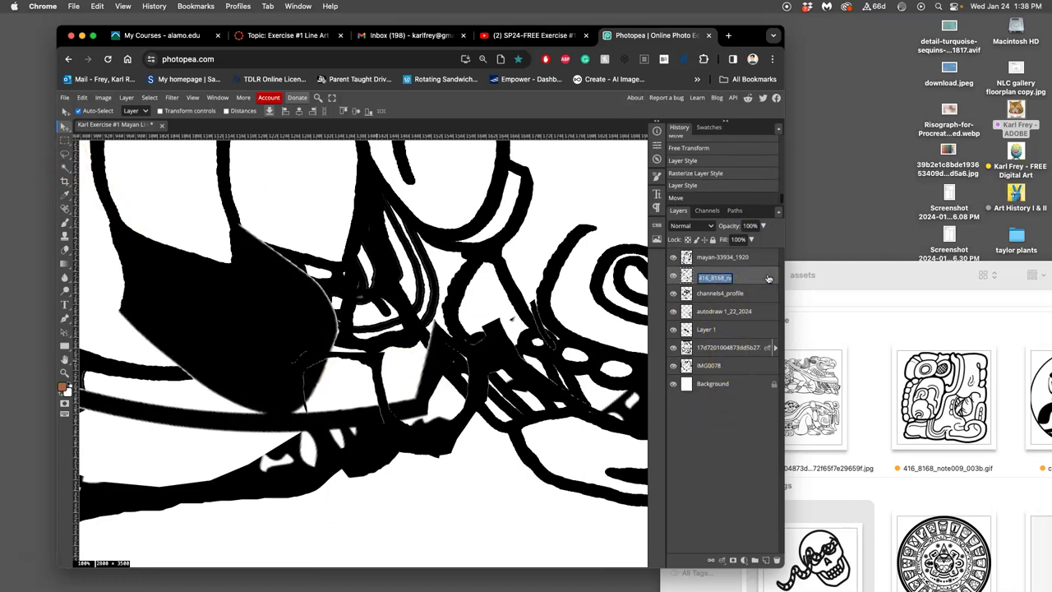
double_click(766, 277)
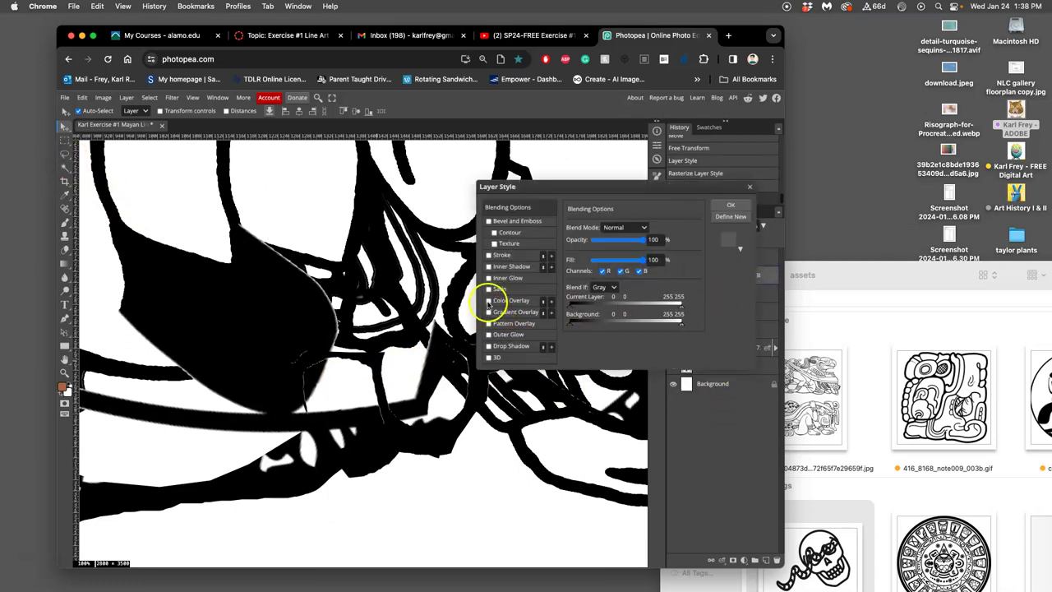
left_click(488, 300)
left_click(731, 206)
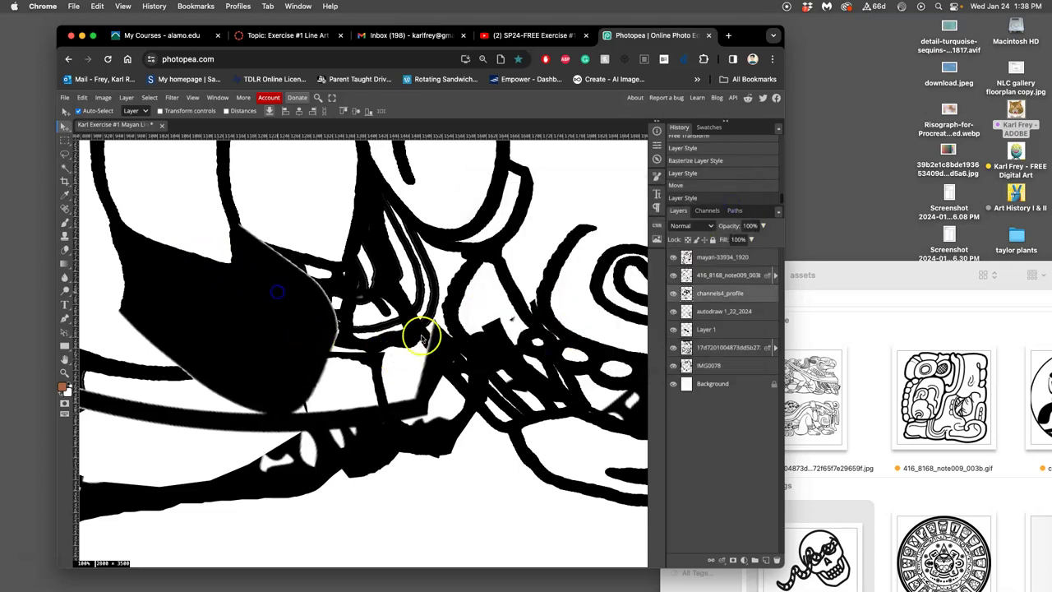
- Give channels4_profile a black Color Overlay and reposition a piece within the collage
double_click(768, 295)
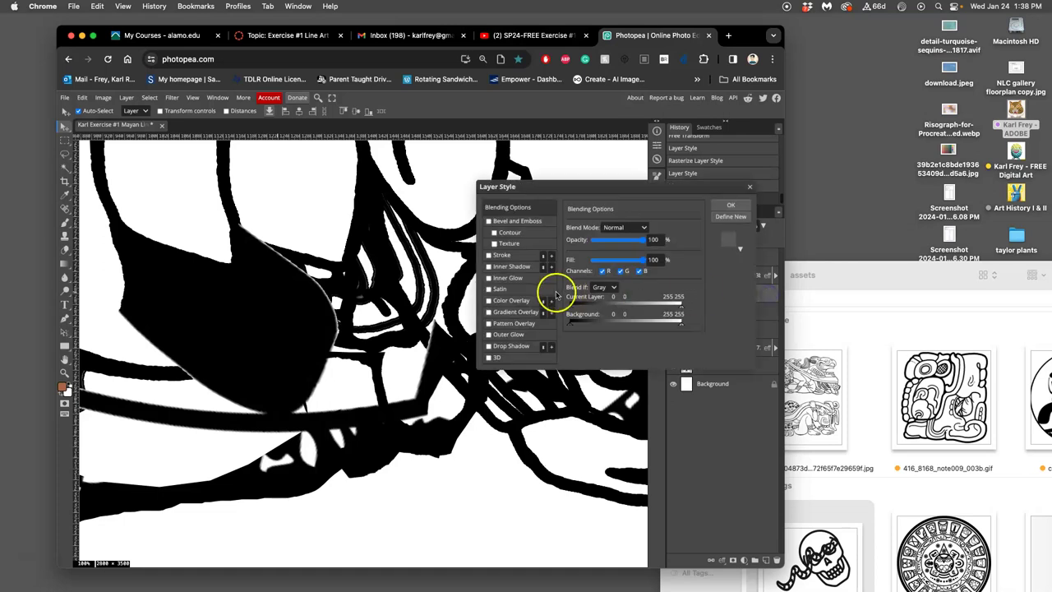
left_click(488, 300)
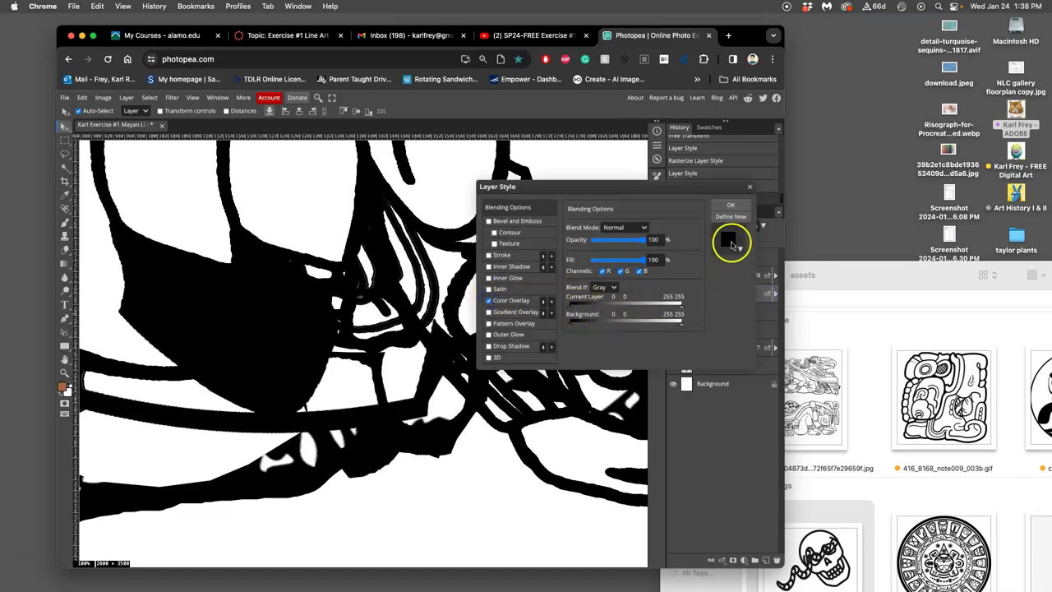
left_click(730, 205)
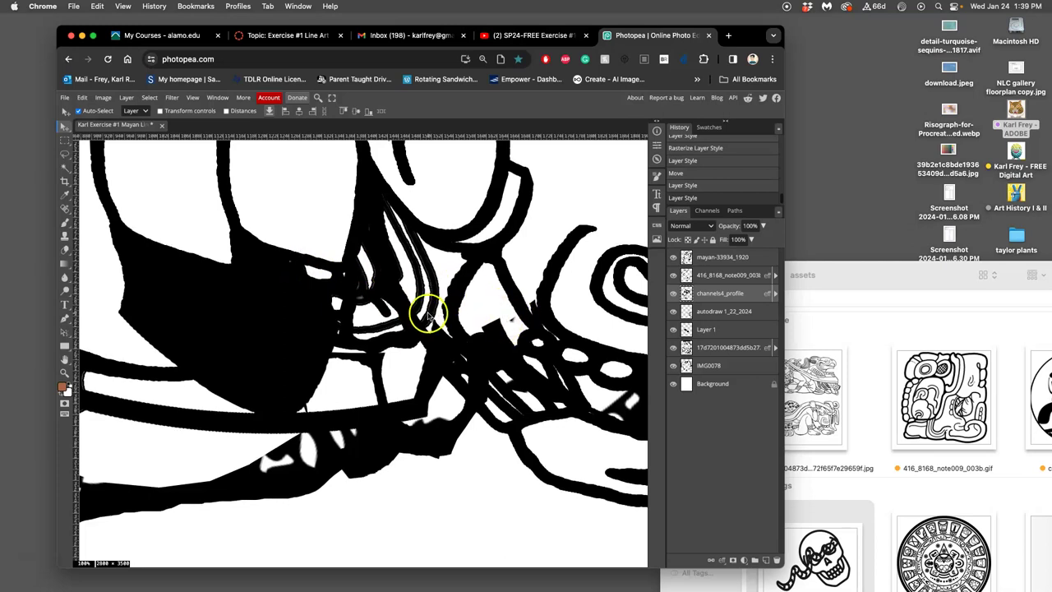
scroll(429, 304, "up", 10)
left_click_drag(430, 311, 536, 366)
- Apply a Color Overlay to the autodraw 1_22_2024 layer and pan around the collage
double_click(758, 311)
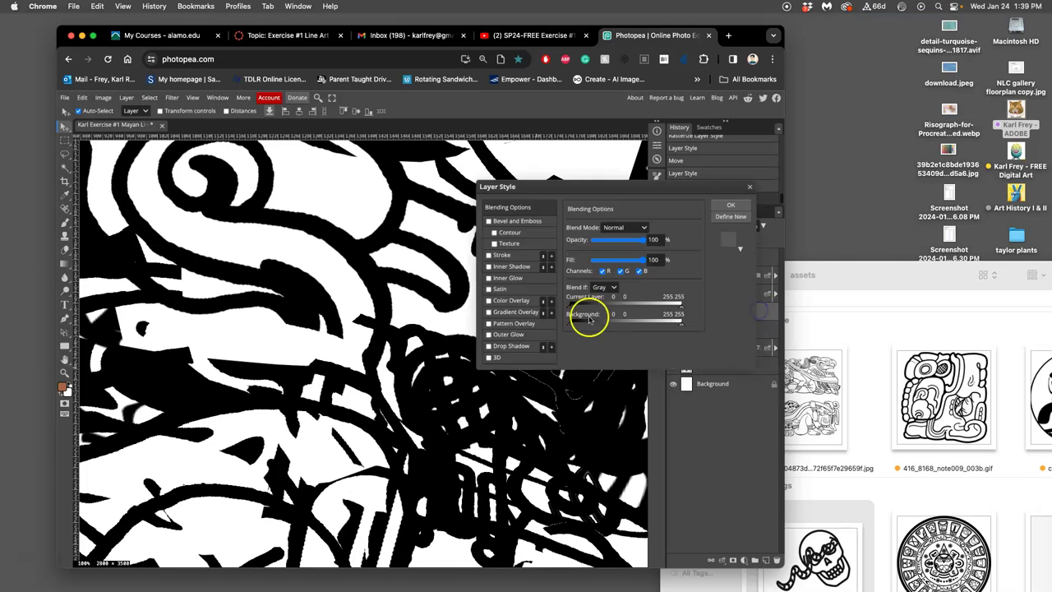
left_click(490, 300)
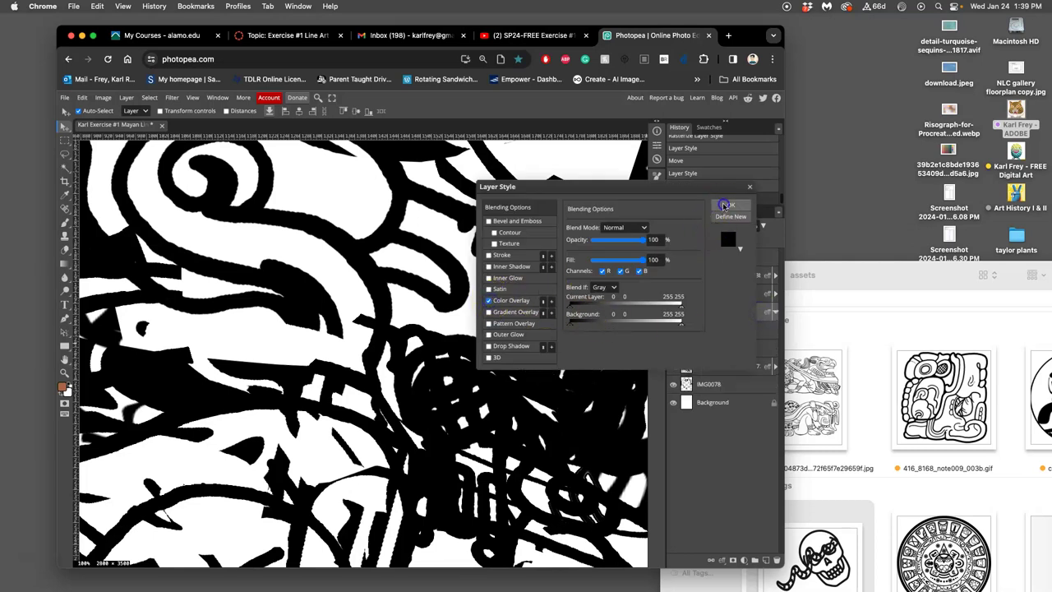
left_click(728, 205)
scroll(464, 296, "right", 10)
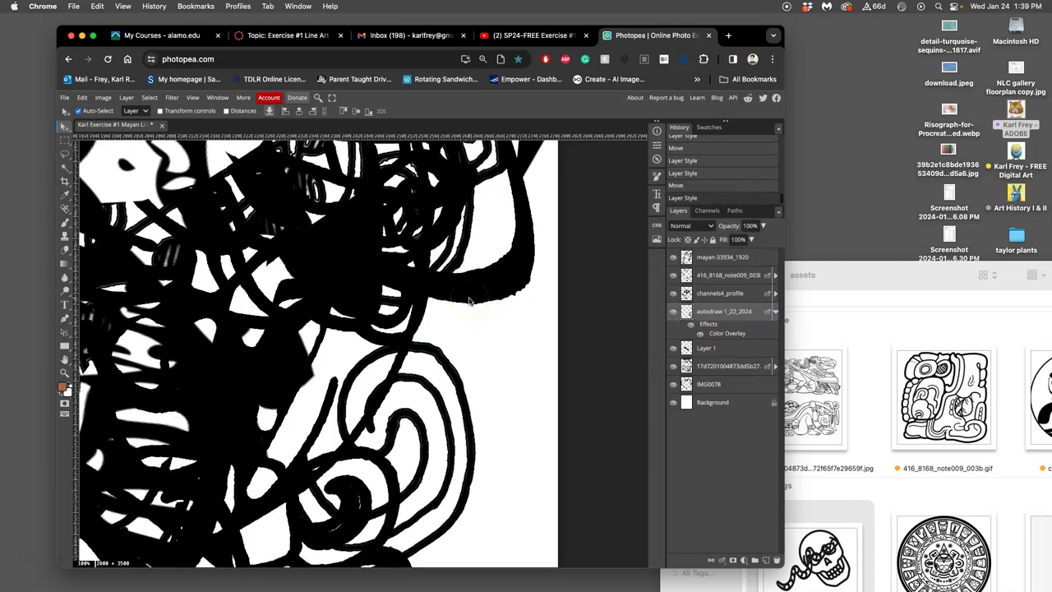
scroll(468, 301, "up", 15)
scroll(424, 304, "left", 15)
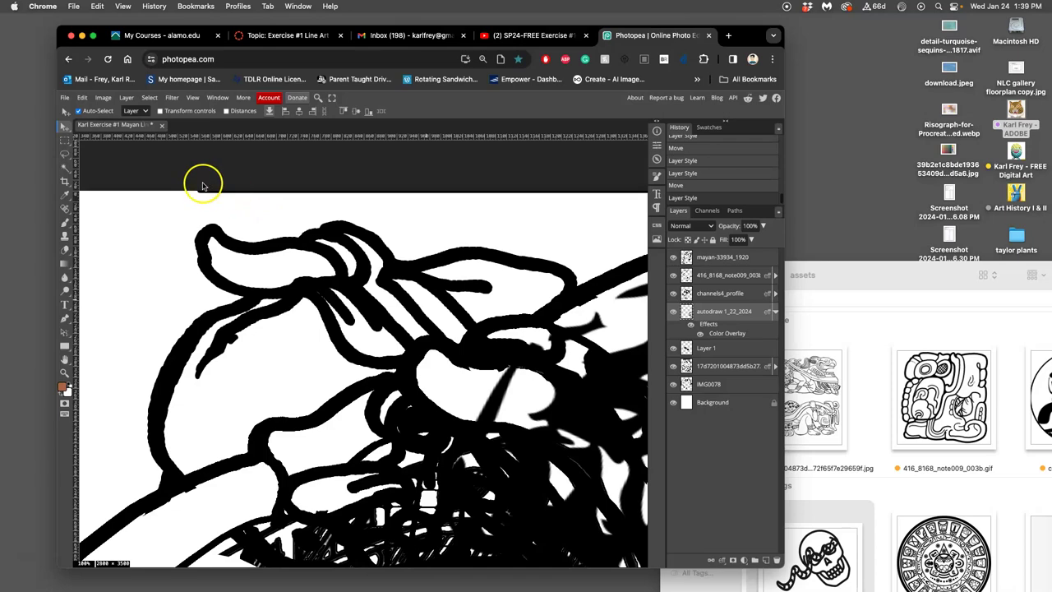
scroll(260, 238, "down", 3)
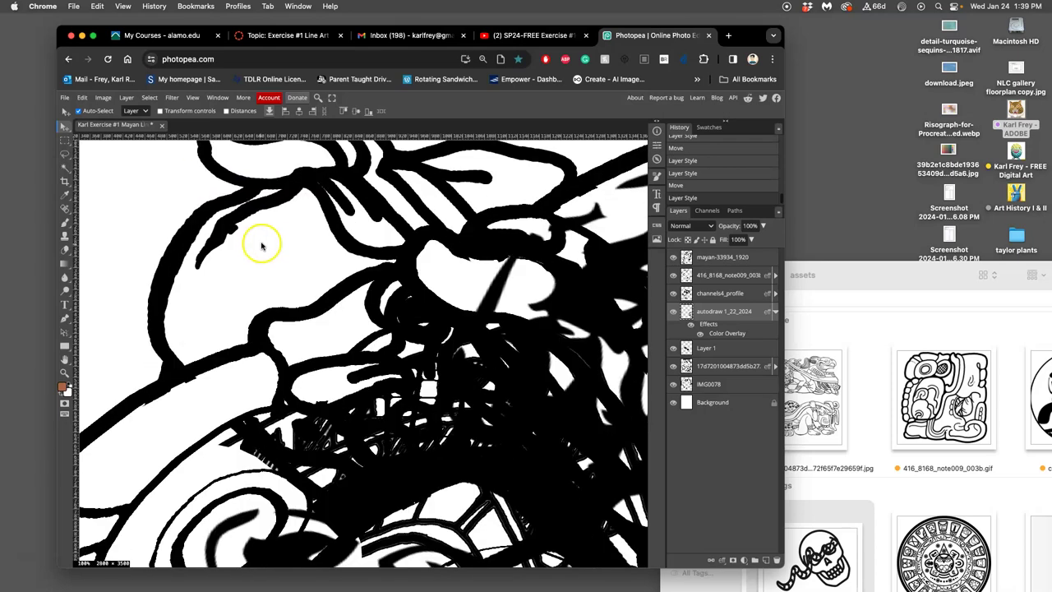
scroll(271, 251, "down", 5)
scroll(411, 295, "down", 2)
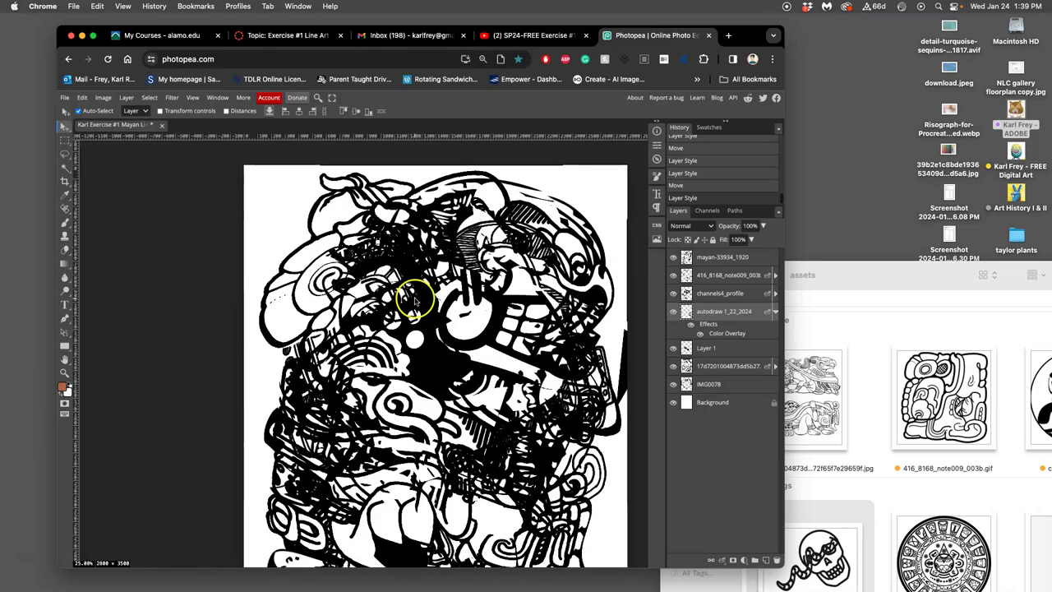
scroll(413, 302, "down", 2)
scroll(415, 303, "down", 1)
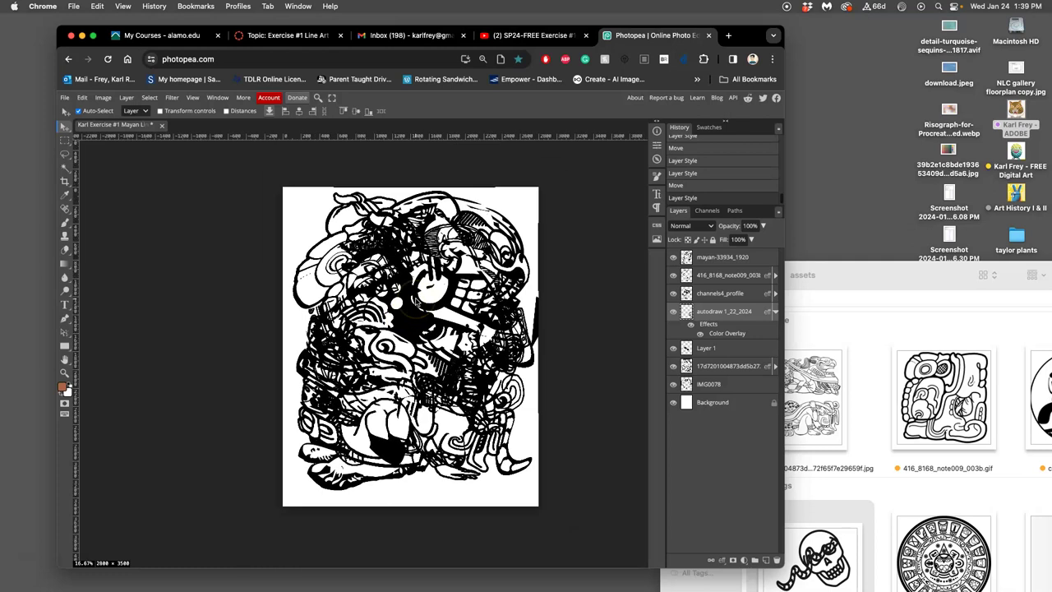
scroll(444, 338, "right", 1)
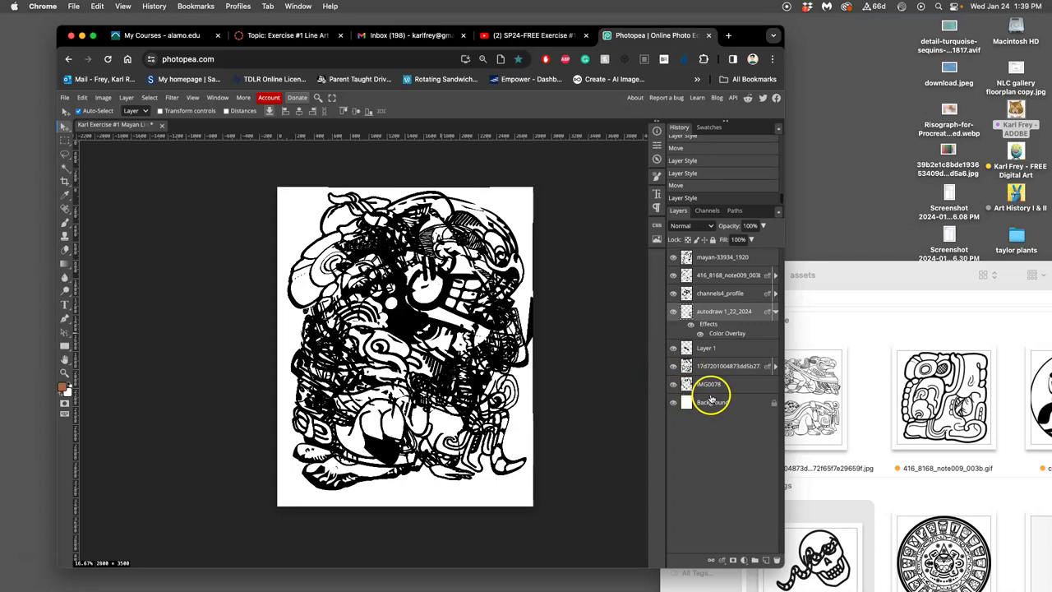
left_click(713, 260)
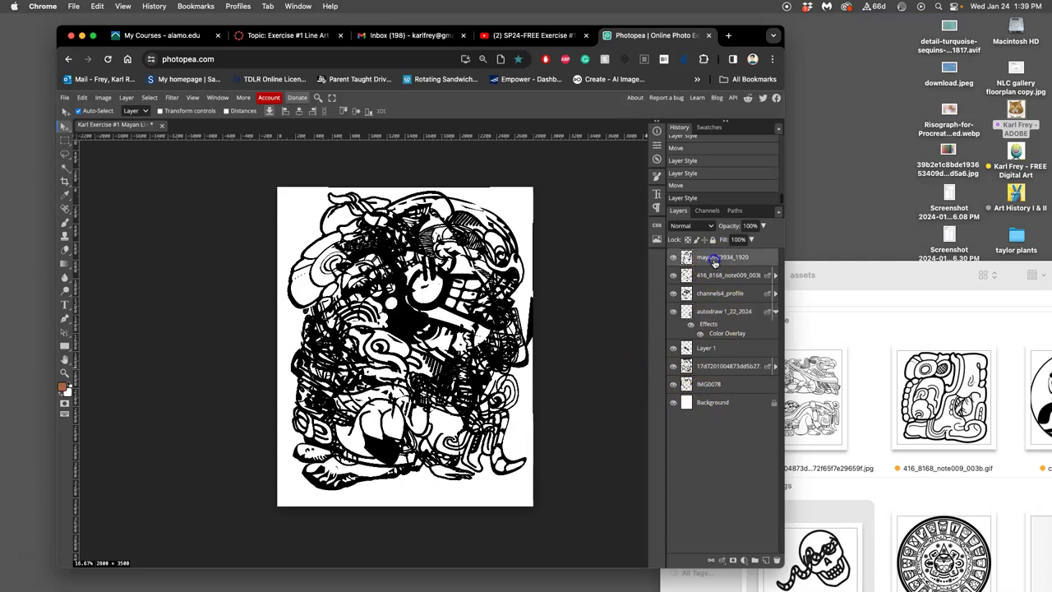
left_click(719, 261)
left_click(132, 97)
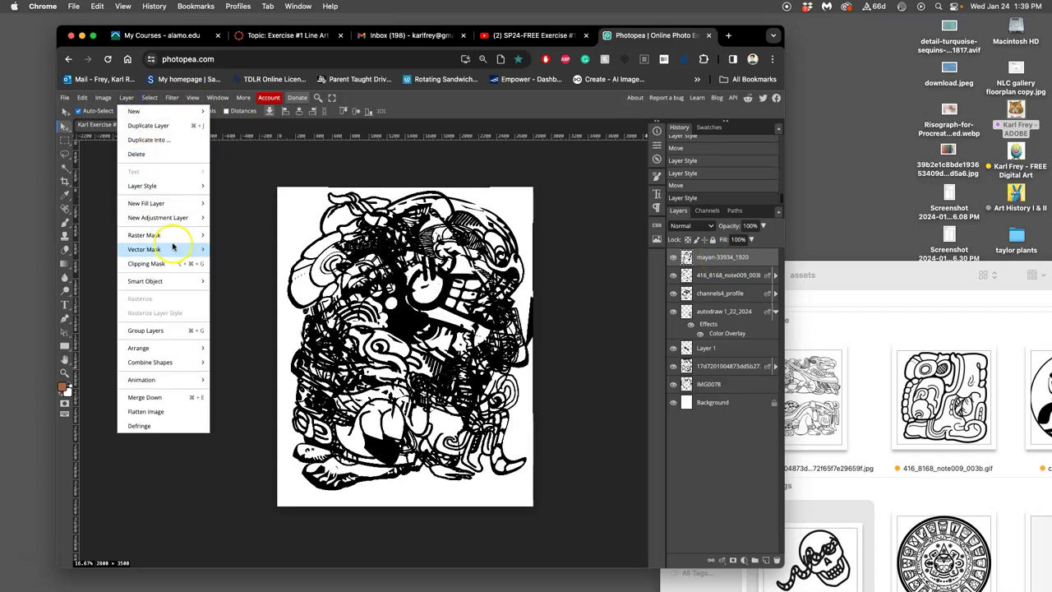
left_click(175, 399)
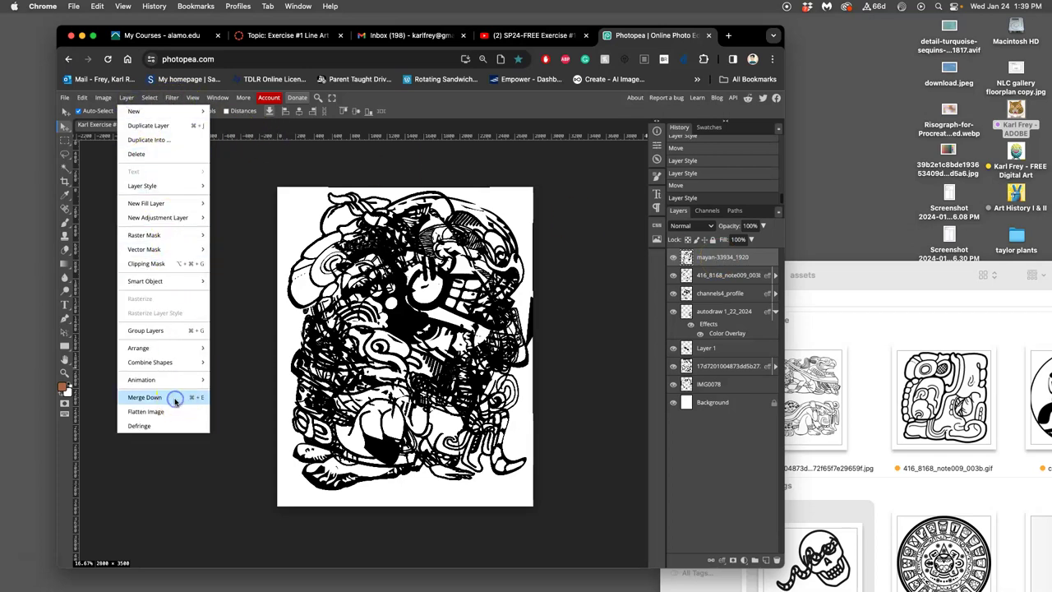
left_click(173, 400)
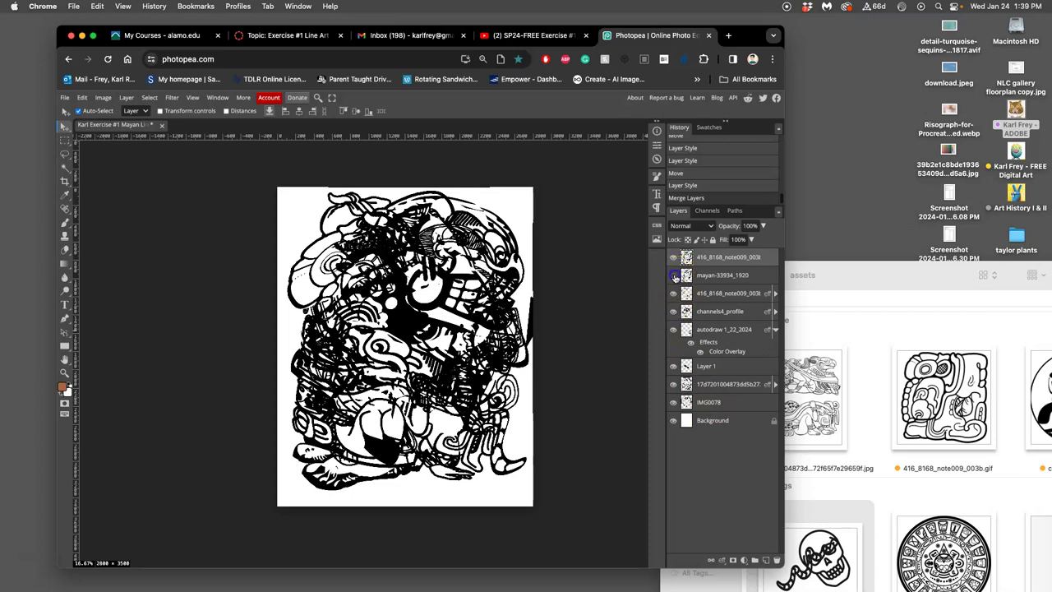
left_click_drag(671, 312, 674, 402)
left_click(672, 420)
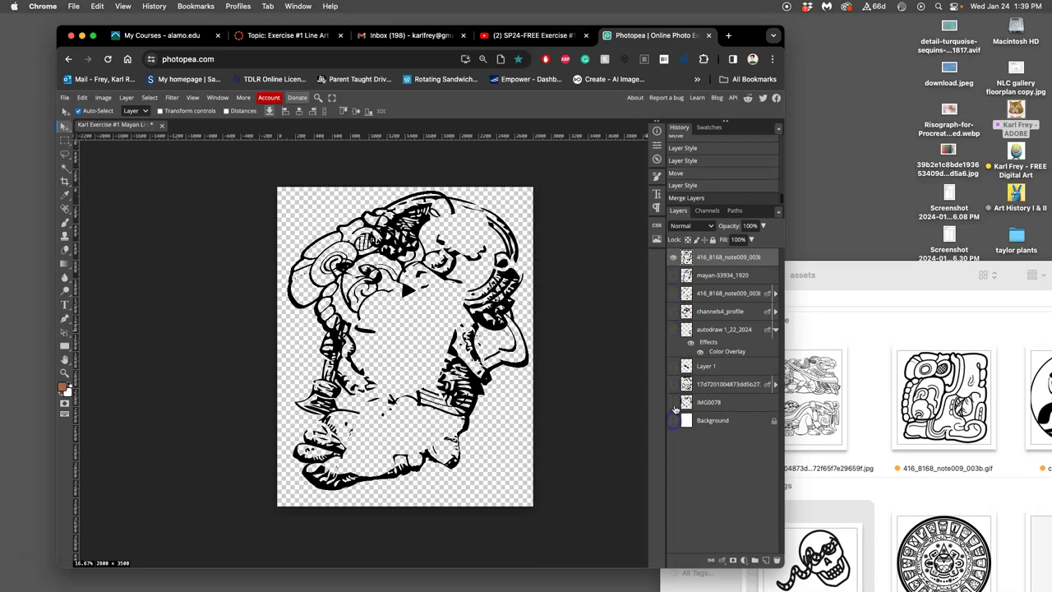
left_click(673, 402)
left_click(674, 403)
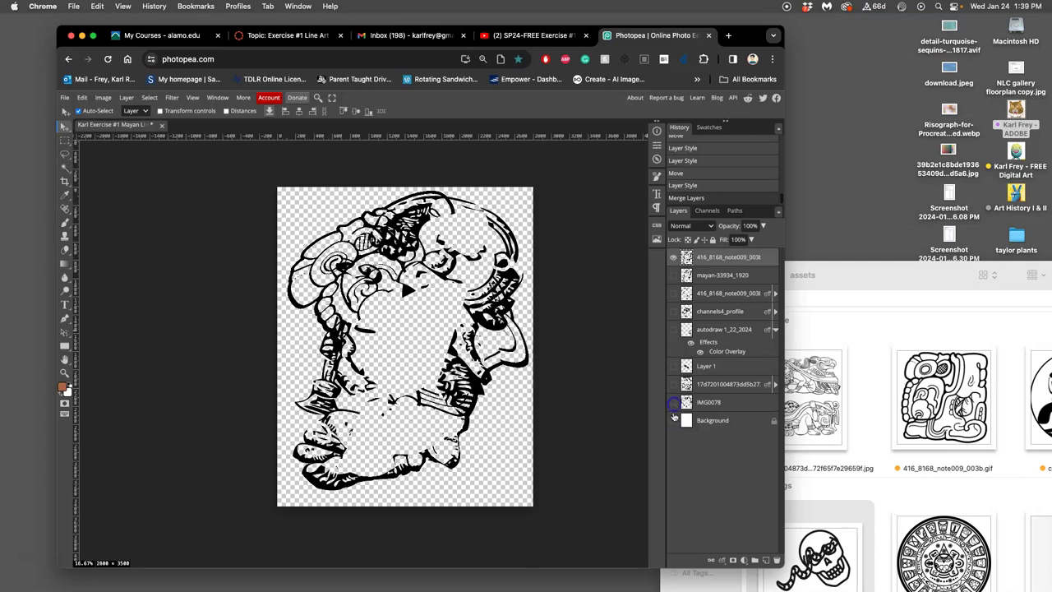
left_click(673, 257)
left_click(673, 257)
left_click(673, 257)
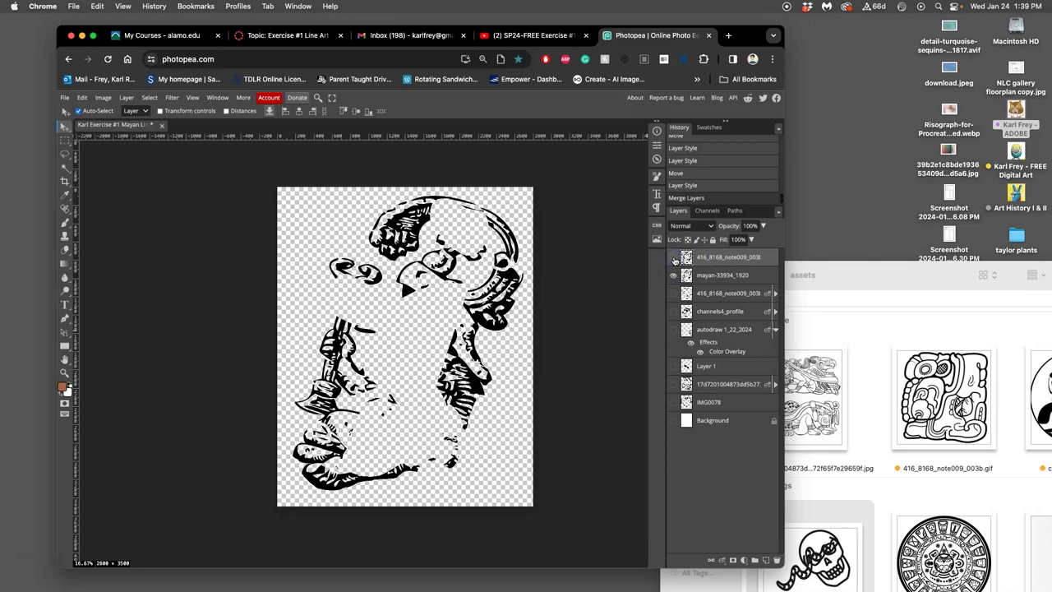
left_click(673, 258)
left_click(673, 294)
left_click(673, 312)
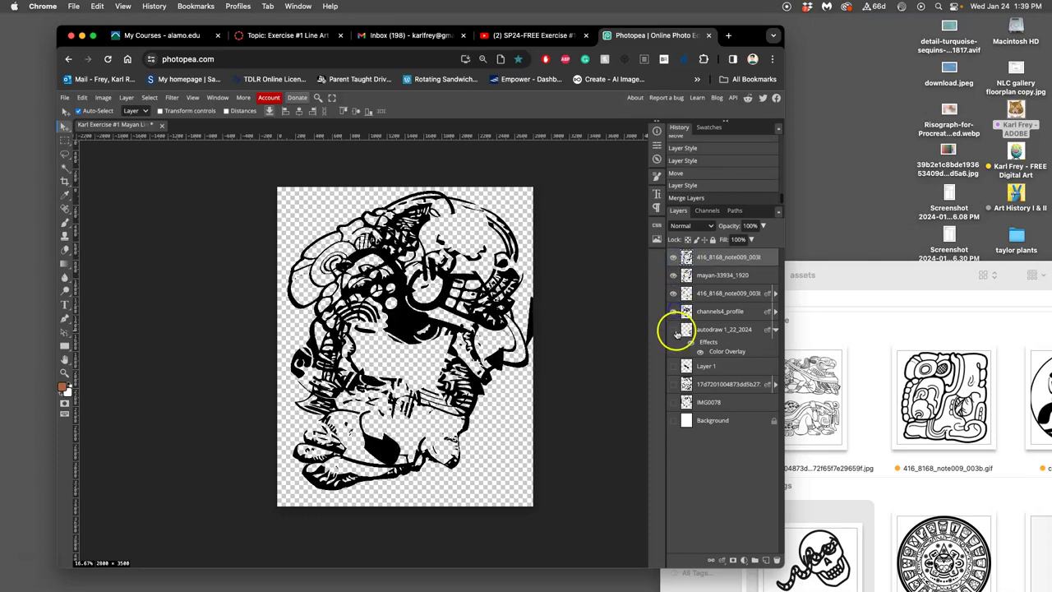
left_click(673, 329)
left_click(673, 366)
left_click(673, 384)
left_click(673, 401)
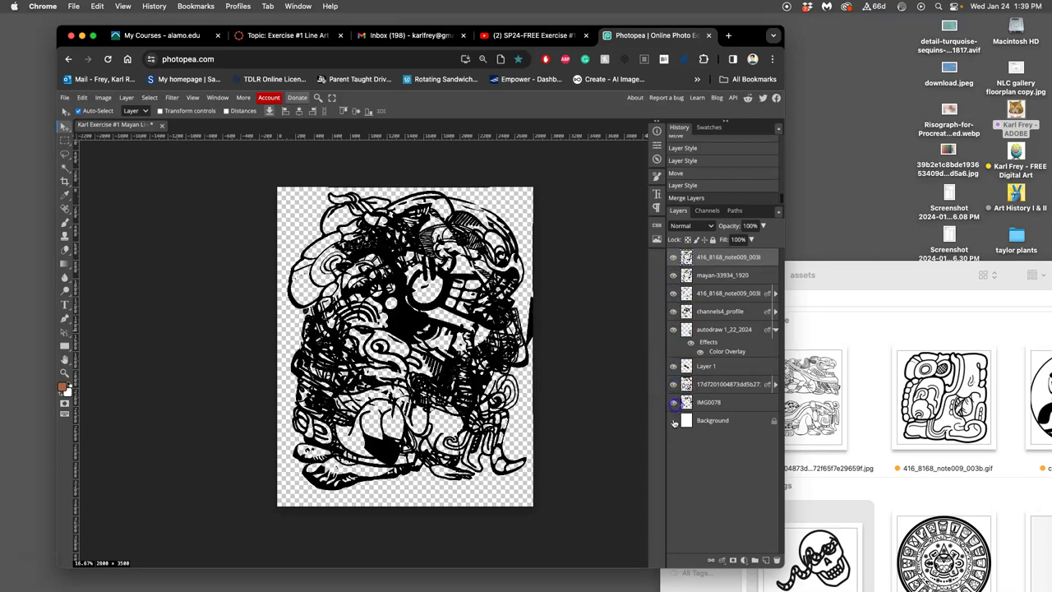
left_click(673, 421)
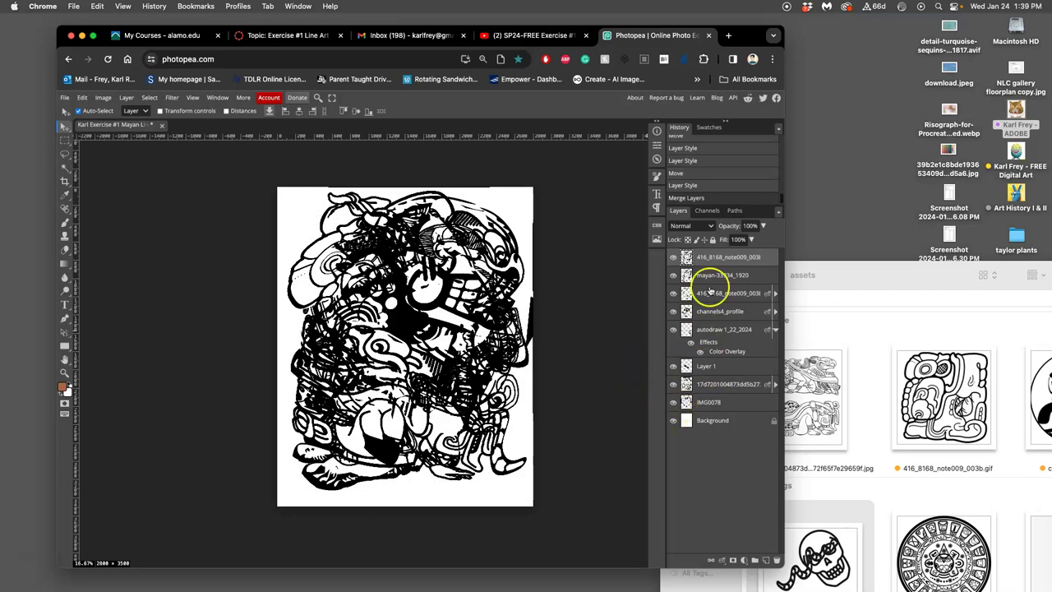
left_click(709, 259)
key("BackSpace")
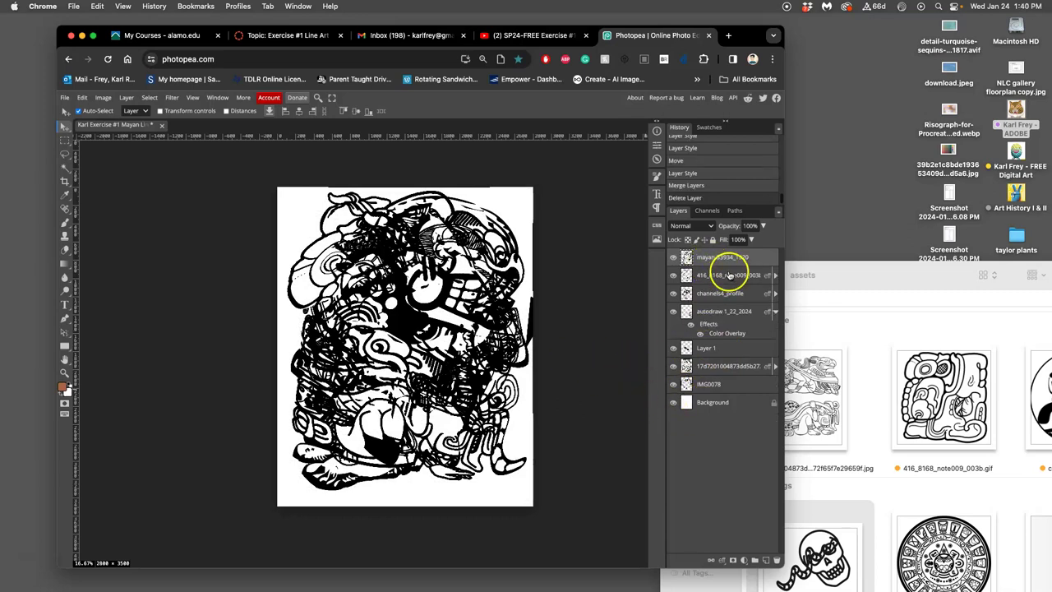
- Select all layers from mayan-33934_1920 down to Background and merge them into one new layer
left_click(717, 403, "shift")
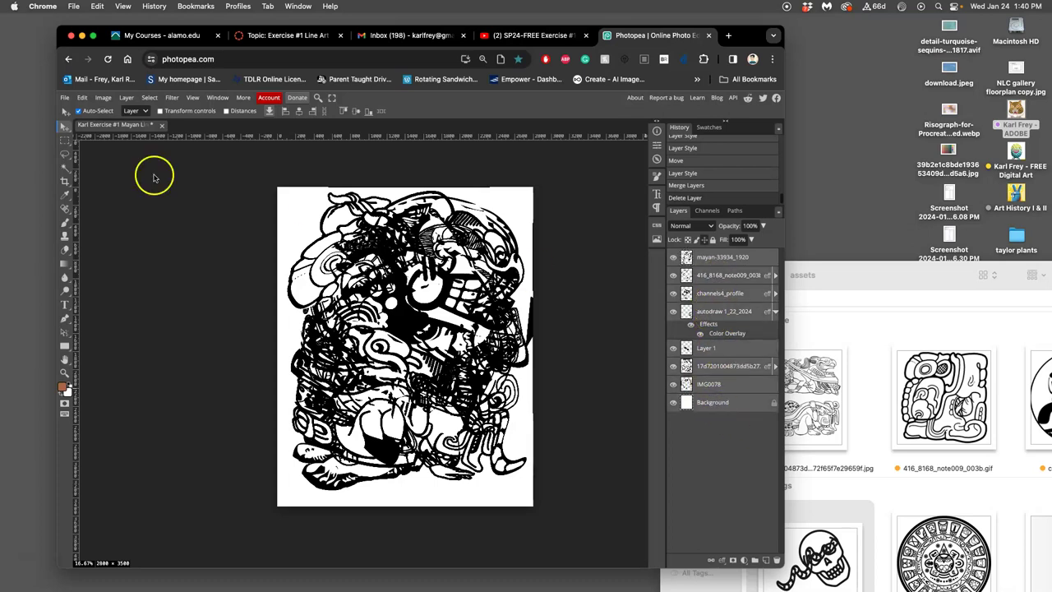
left_click(126, 97)
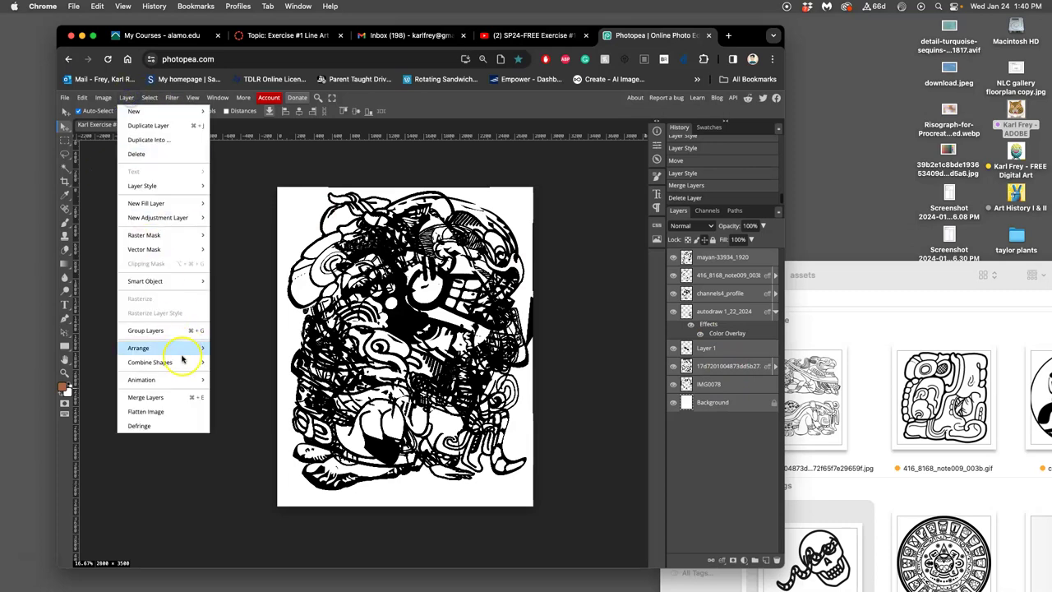
left_click(153, 400)
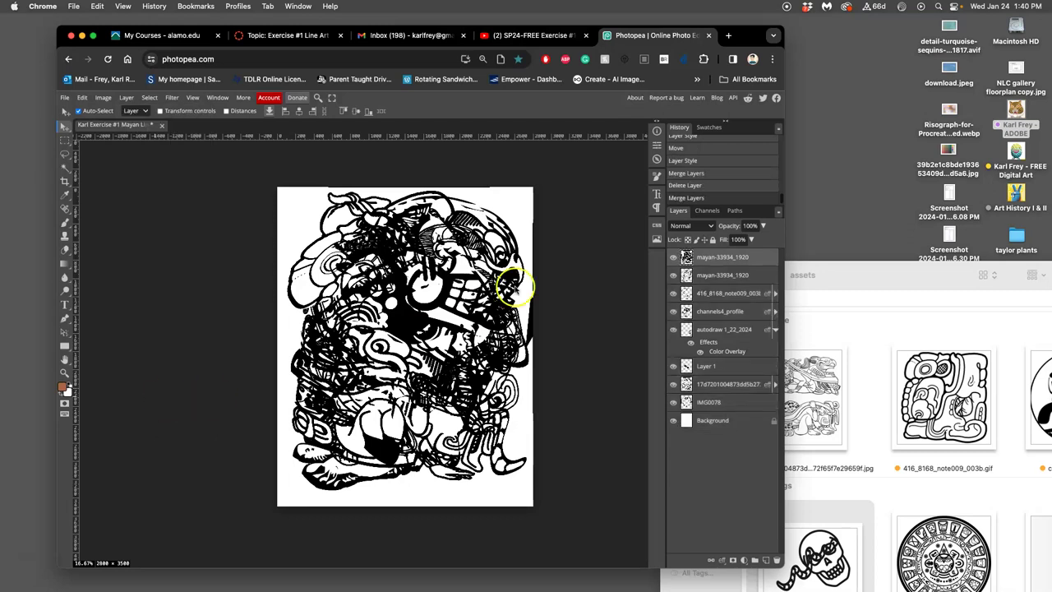
- Hide the original autodraw 1_22_2024, Layer 1 and IMG0078 layers, keeping the merged top layer visible
left_click(673, 329)
left_click(673, 365)
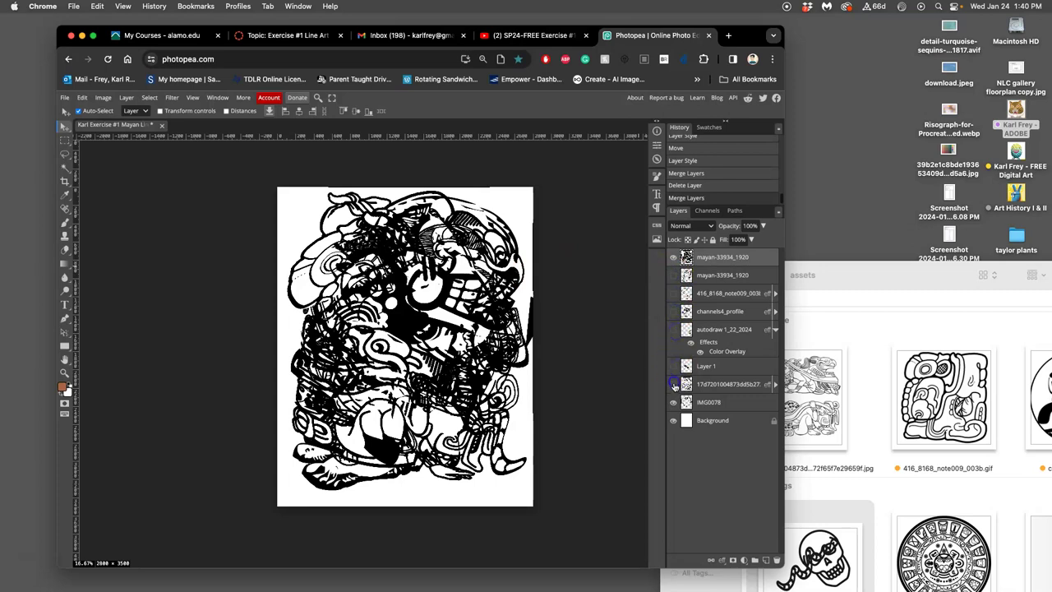
left_click(673, 402)
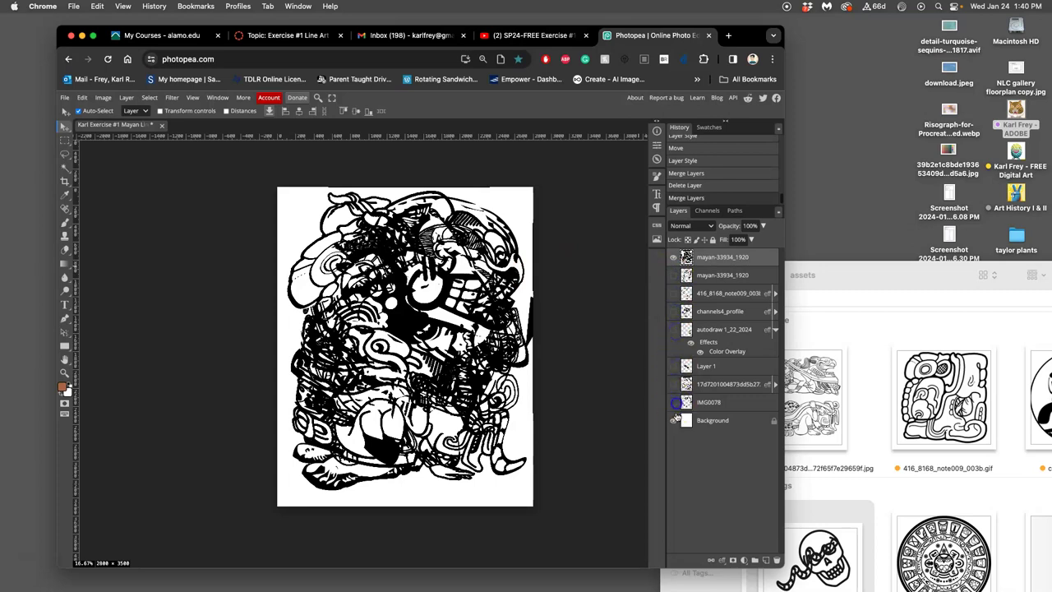
left_click(674, 255)
left_click(673, 256)
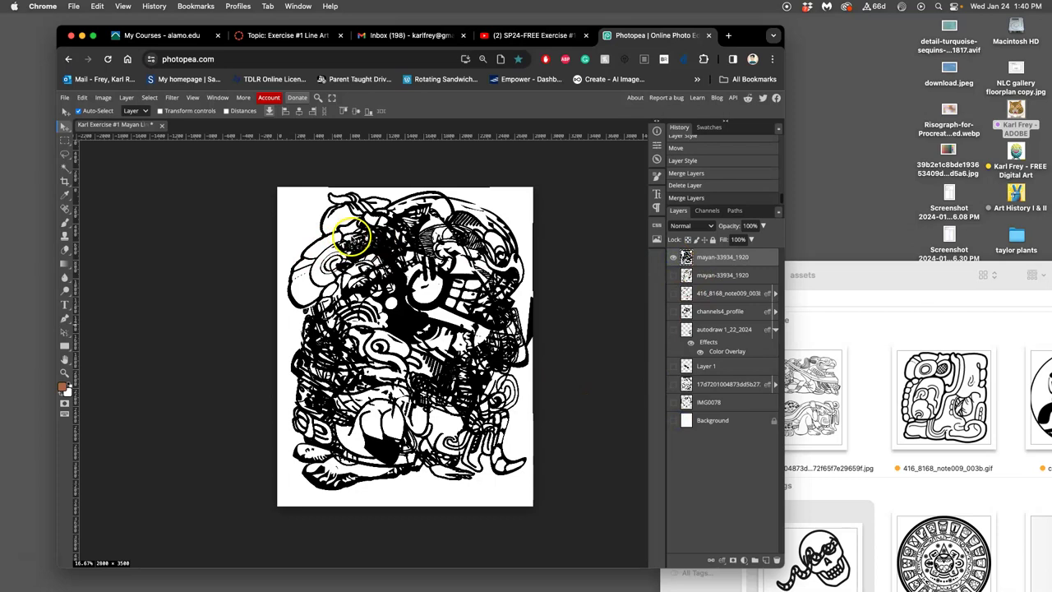
left_click(65, 154)
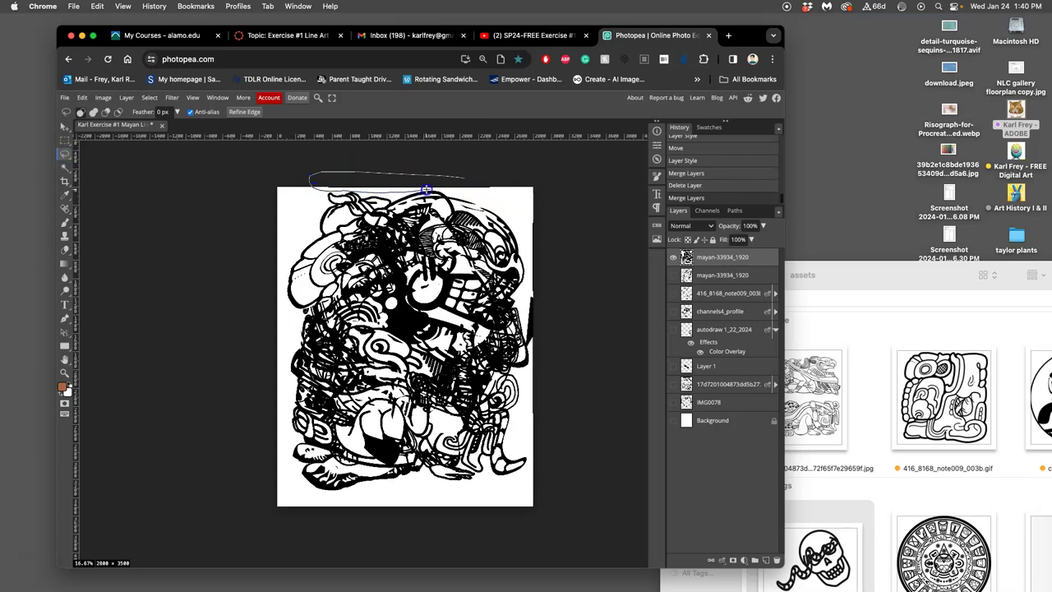
- Lasso and delete stray marks along the artwork's top and right edges
left_click_drag(469, 196, 511, 182)
key("Delete")
key("ctrl+d")
mouse_move(533, 286)
left_mouse_down()
mouse_move(563, 222)
mouse_move(543, 201)
left_mouse_up()
left_click(549, 190)
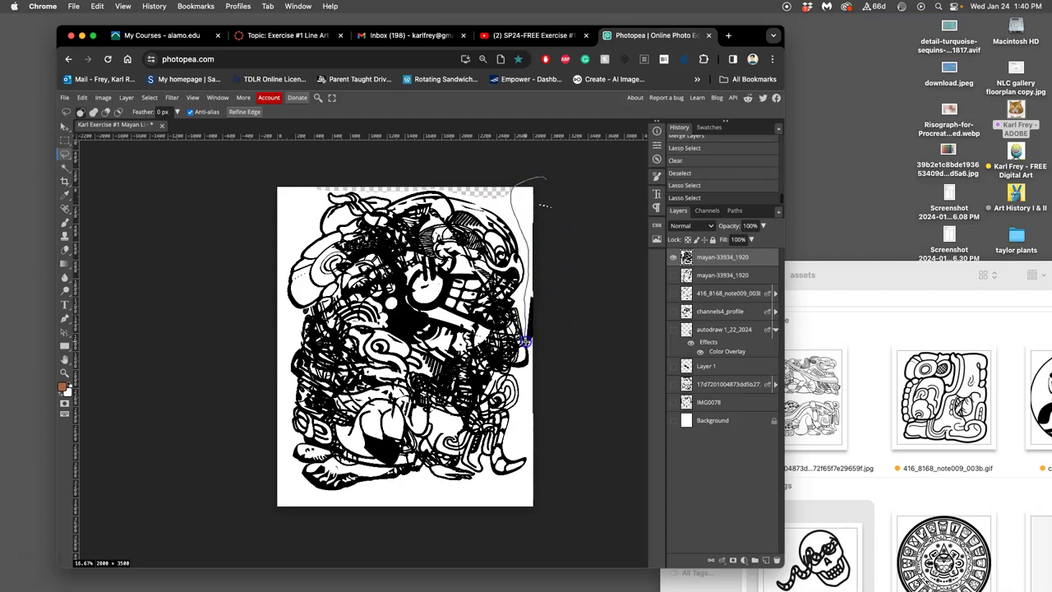
left_click_drag(563, 346, 567, 332)
key("Delete")
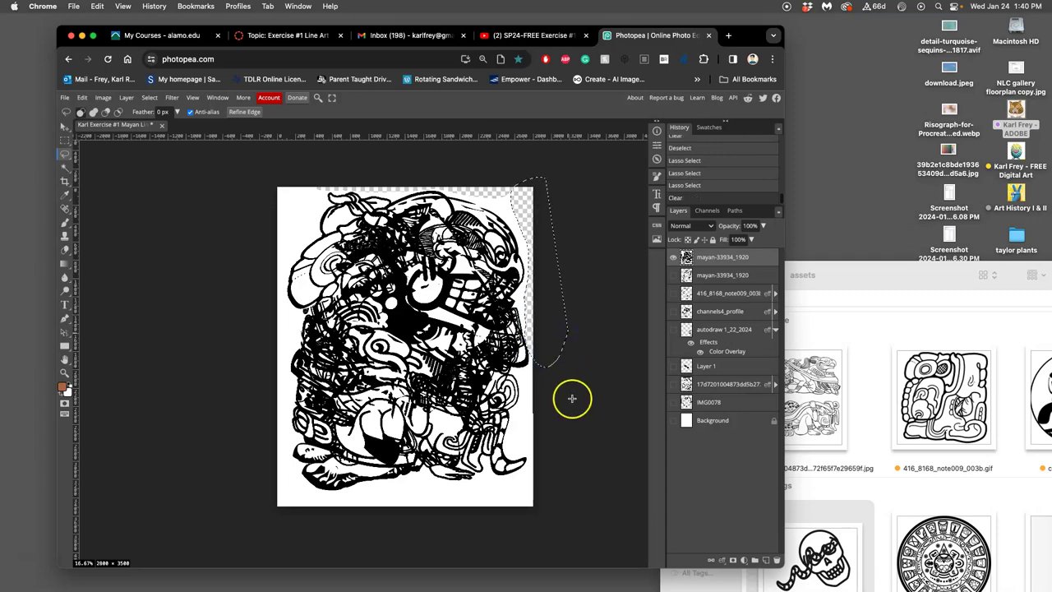
key("ctrl+d")
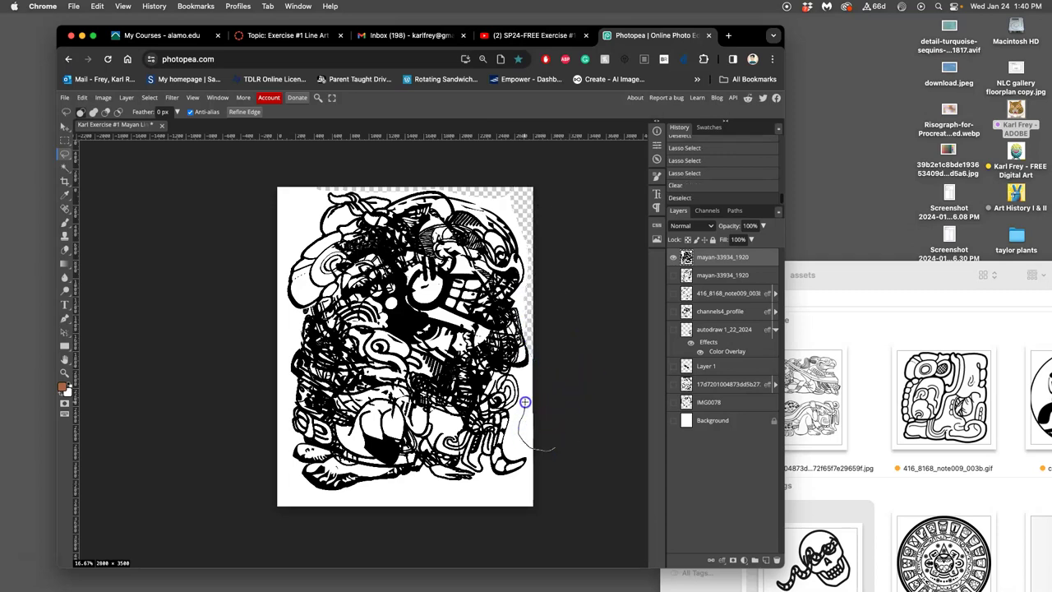
left_click_drag(561, 371, 559, 485)
key("Delete")
key("ctrl+d")
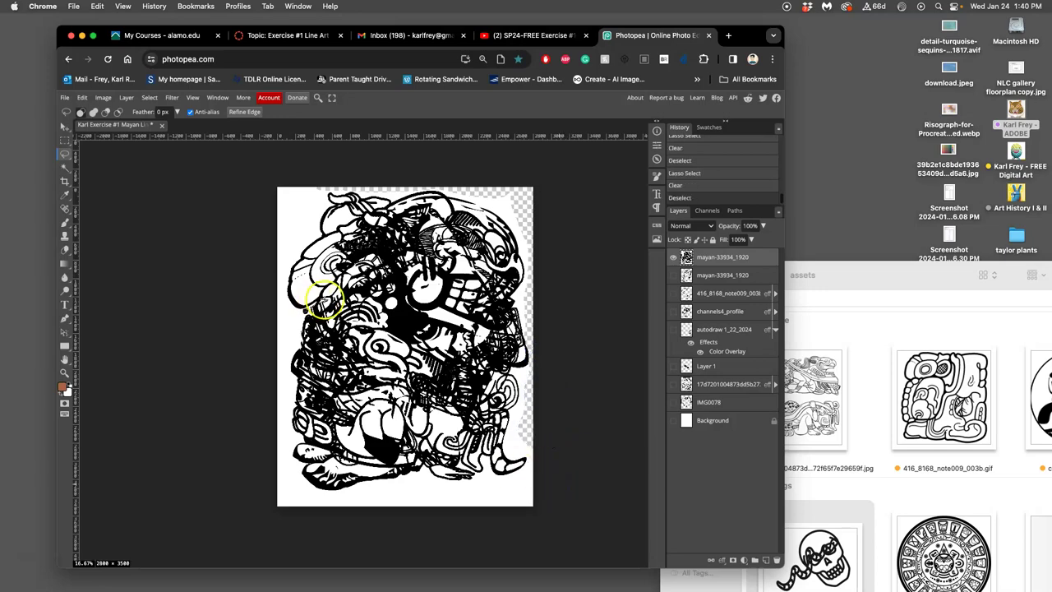
- Erase pieces of the black arc and a patch above the spiral
scroll(321, 308, "up", 6)
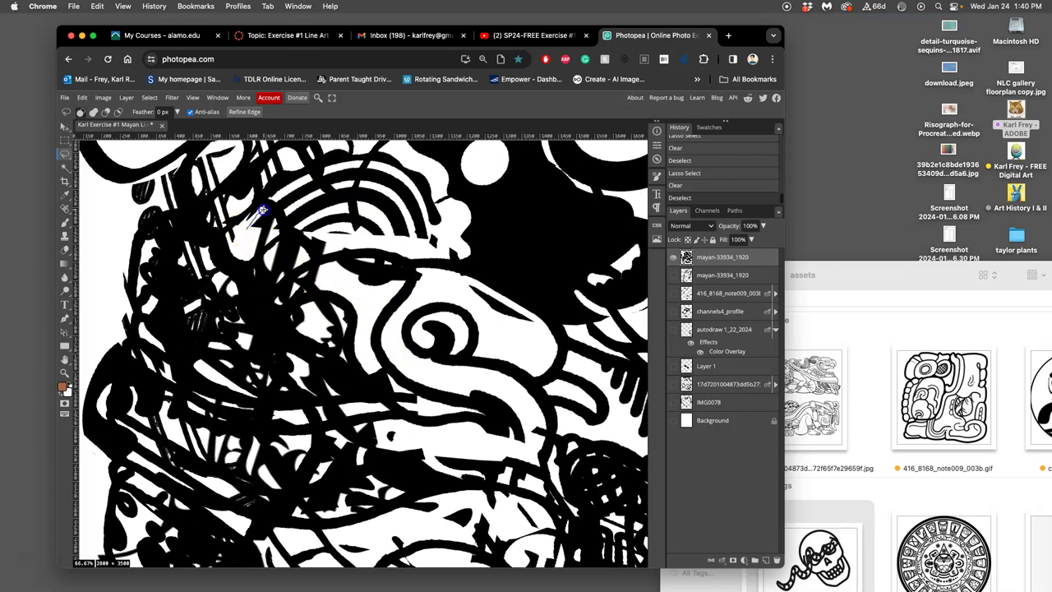
mouse_move(280, 248)
left_mouse_down()
mouse_move(274, 222)
mouse_move(273, 232)
mouse_move(340, 246)
left_mouse_up()
key("Delete")
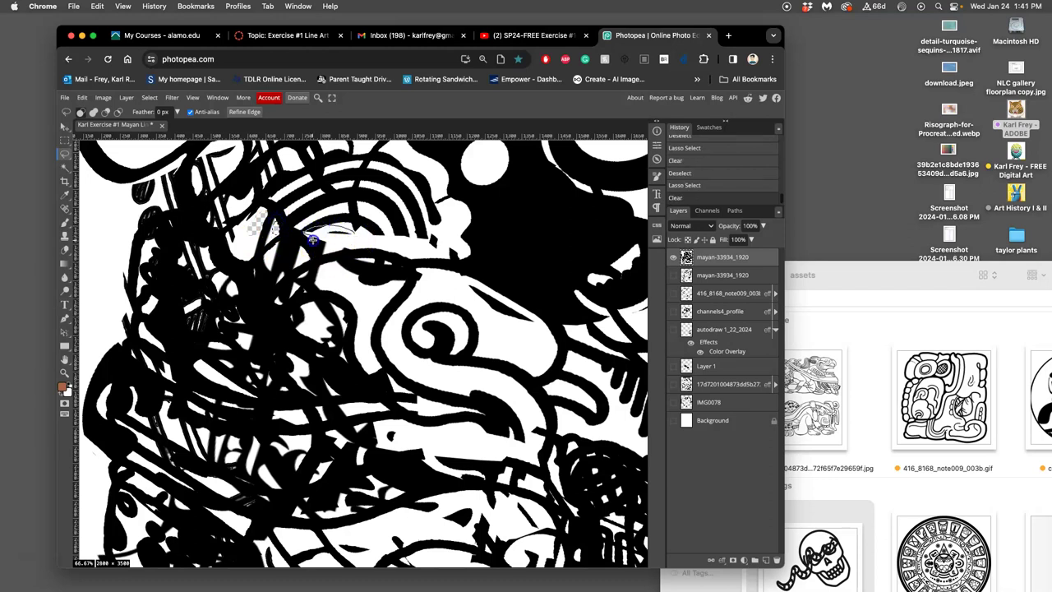
left_click_drag(349, 242, 350, 240)
key("Delete")
key("ctrl+d")
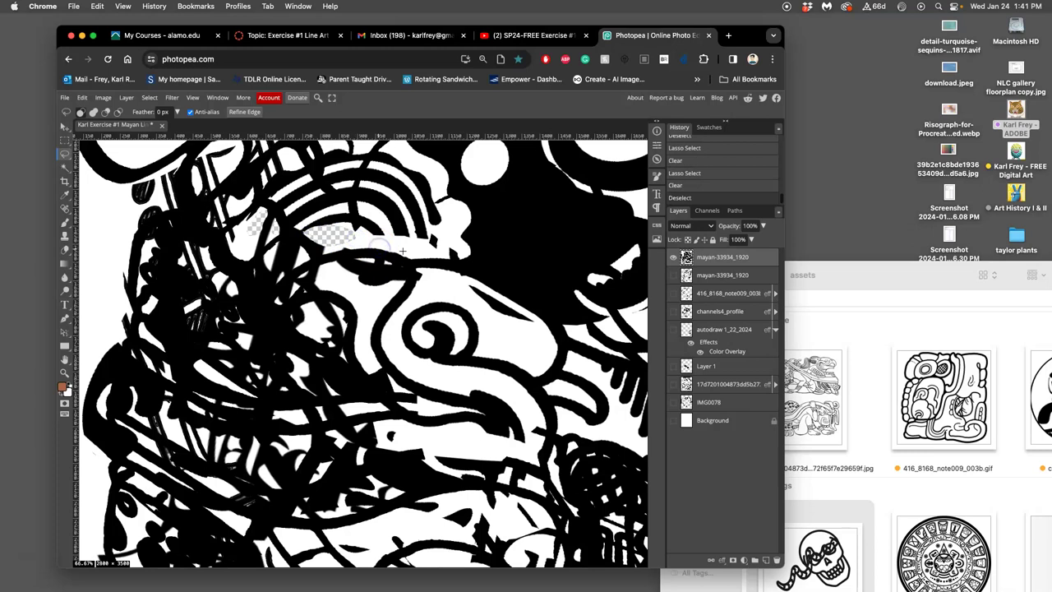
scroll(403, 249, "down", 3)
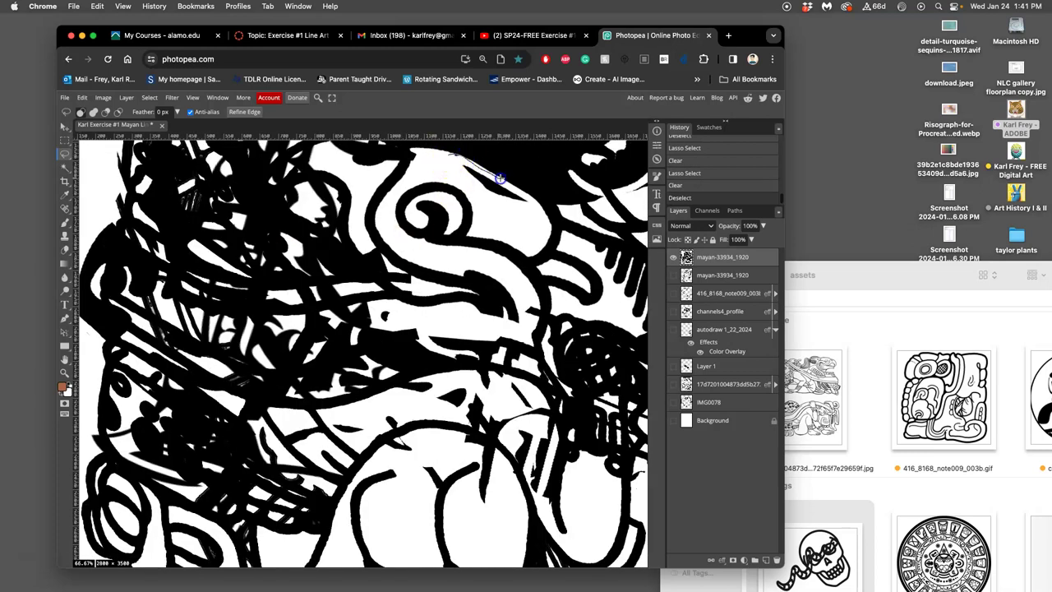
left_click_drag(464, 191, 446, 165)
key("Delete")
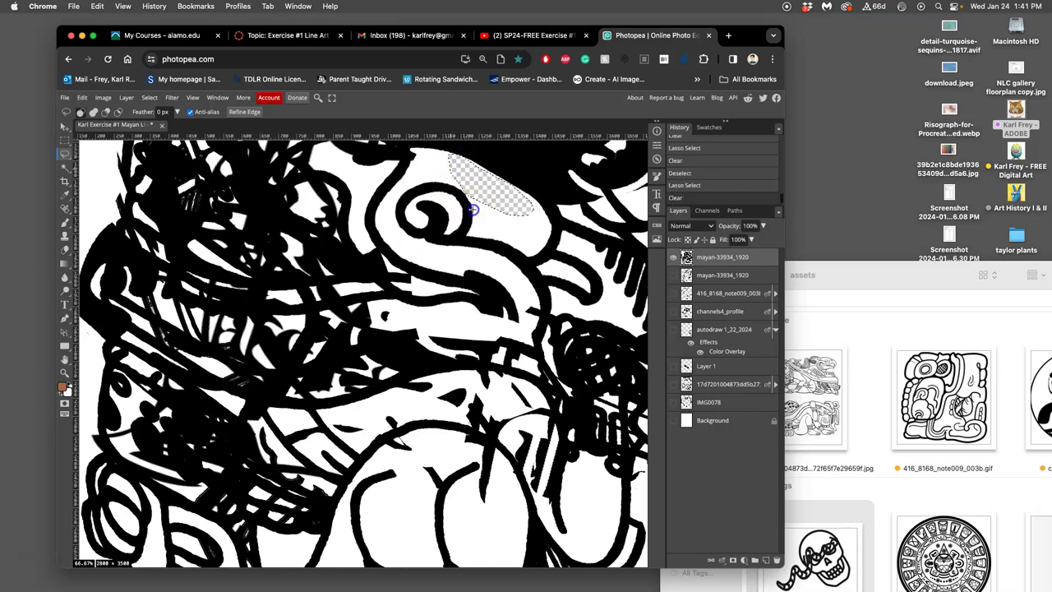
left_click(437, 206)
- Clear small patches above the large rounded shape, on the right side, and near the top centre
scroll(429, 233, "right", 2)
scroll(425, 230, "down", 3)
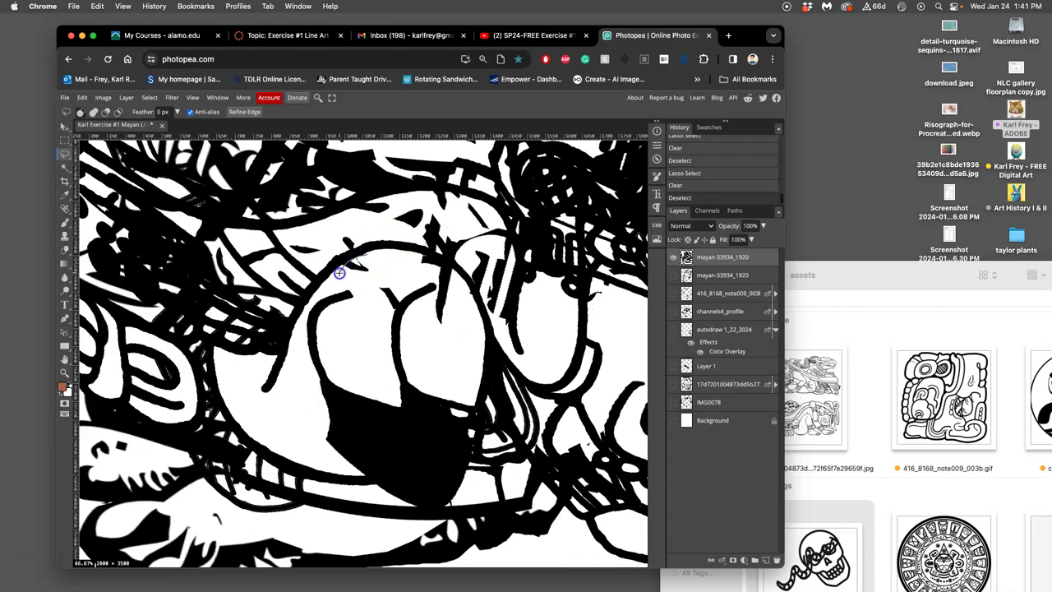
left_click(380, 261)
left_click_drag(338, 277, 380, 259)
key("Delete")
left_click(589, 290)
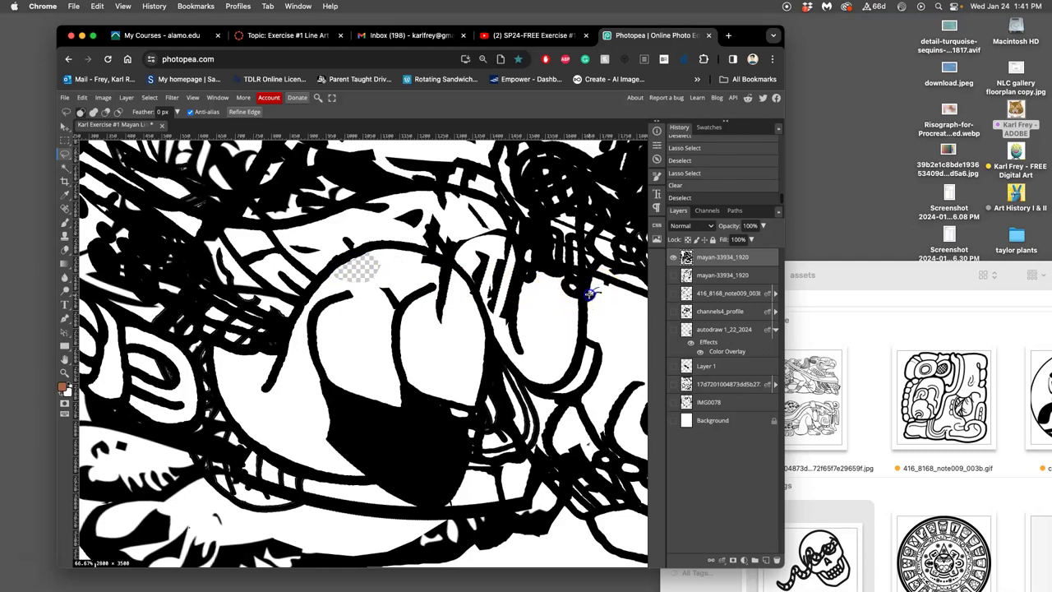
left_click_drag(591, 307, 613, 290)
key("Delete")
left_click(545, 296)
left_click(464, 250)
left_click_drag(464, 250, 419, 257)
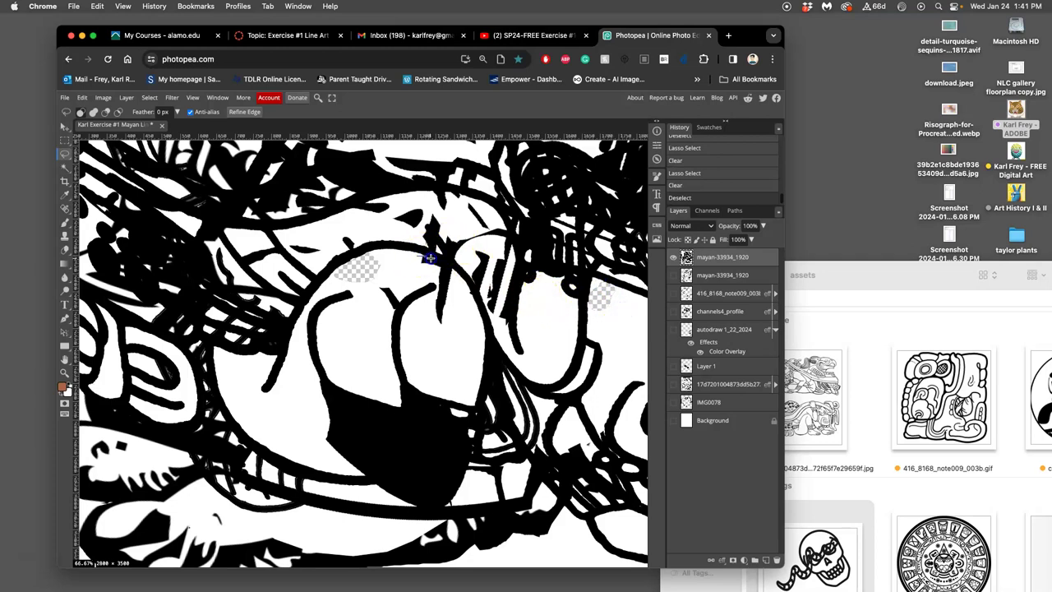
left_click_drag(409, 268, 411, 273)
key("Delete")
left_click(483, 292)
- Clear a stray mark near the top and a patch on the left side of the collage
left_click_drag(673, 296, 674, 279)
scroll(552, 326, "right", 3)
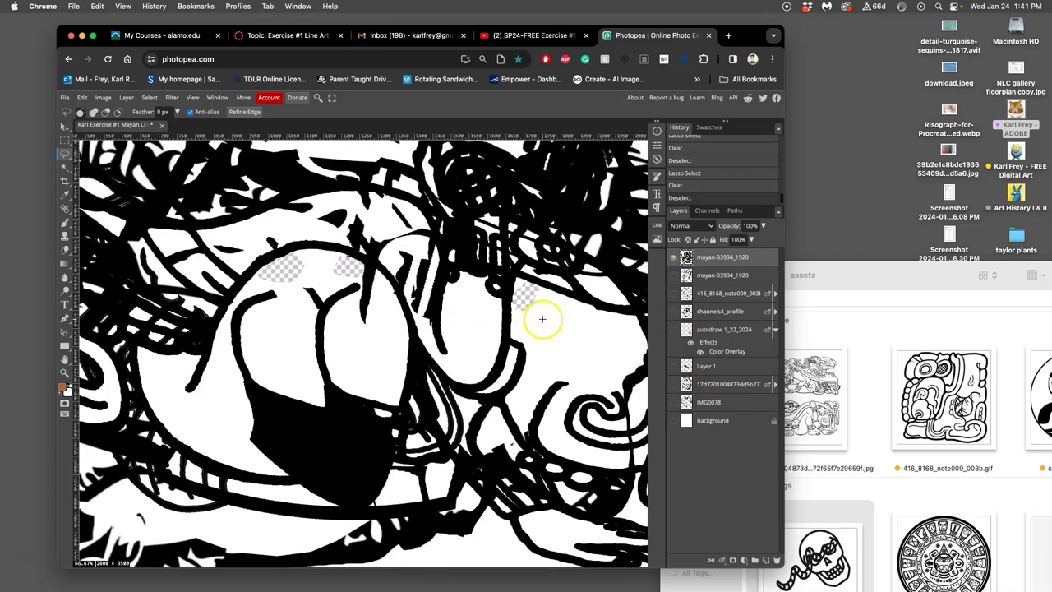
left_click_drag(371, 239, 385, 239)
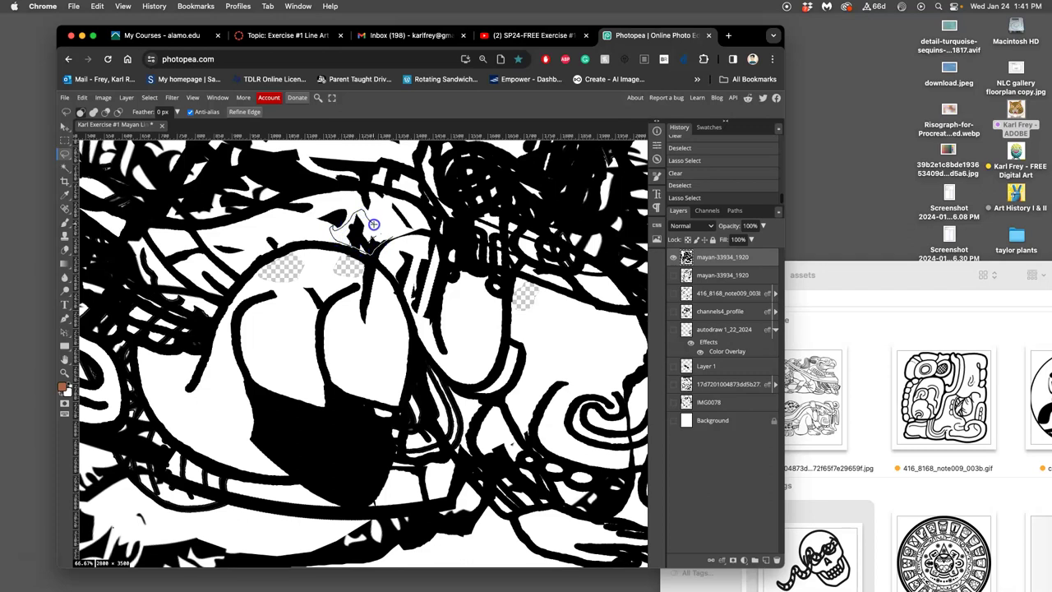
left_click_drag(374, 223, 376, 227)
key("Delete")
key("super+d")
scroll(448, 307, "down", 3)
scroll(448, 307, "down", 5)
mouse_move(142, 380)
left_mouse_down()
mouse_move(130, 404)
mouse_move(138, 407)
left_mouse_up()
key("Delete")
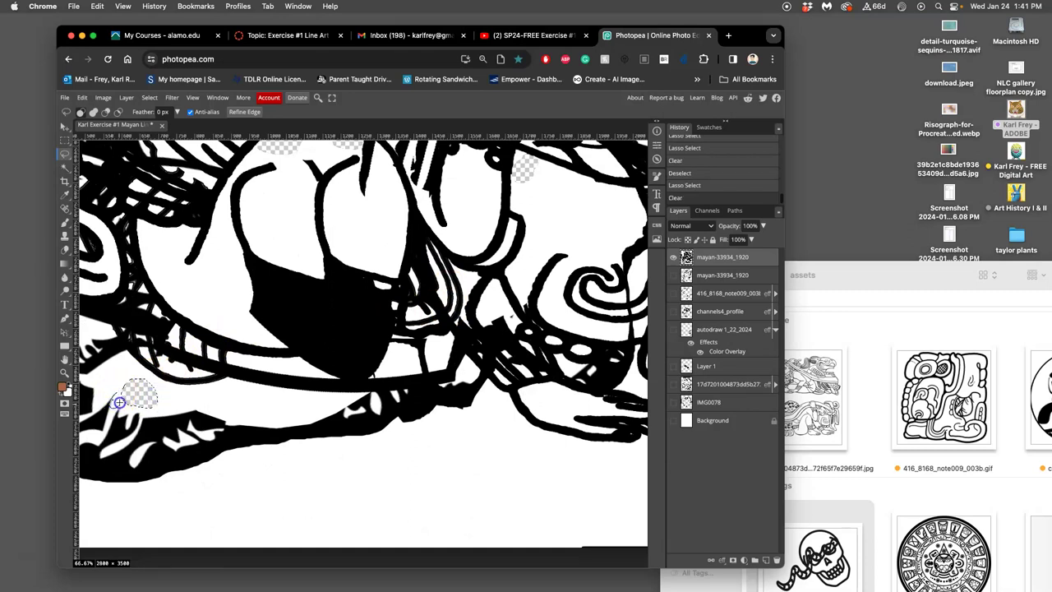
key("super+d")
key("super+d")
- Lasso out another small stray mark and a larger stray fragment
left_click_drag(499, 355, 516, 319)
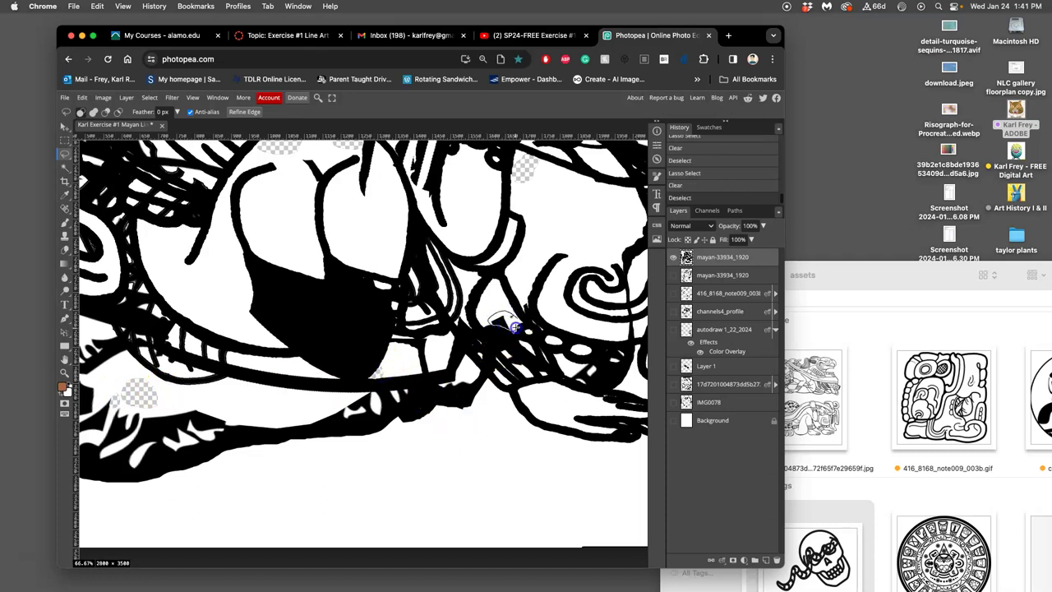
left_click_drag(517, 320, 518, 318)
key("Delete")
key("super+d")
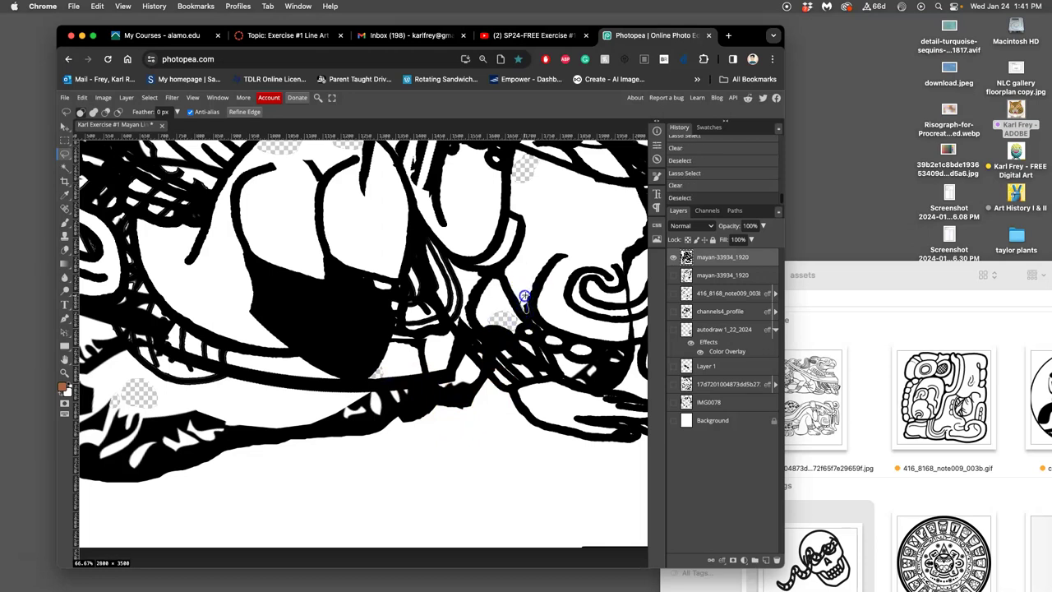
mouse_move(555, 322)
left_mouse_down()
mouse_move(501, 246)
mouse_move(424, 175)
left_mouse_up()
key("super+z")
- Lasso and clear a stray mark on the artwork
scroll(427, 244, "down", 5)
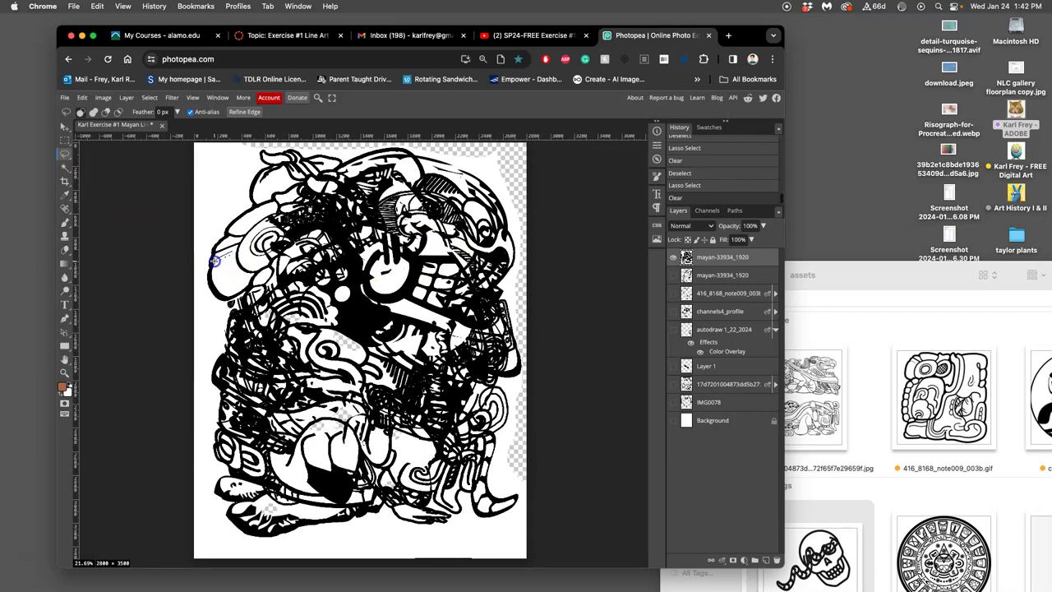
left_click_drag(215, 269, 231, 259)
key("Delete")
left_click(211, 235)
- Select all white areas with the Magic Wand (Tolerance 18, Contiguous off) and delete them to transparency
left_click(64, 167)
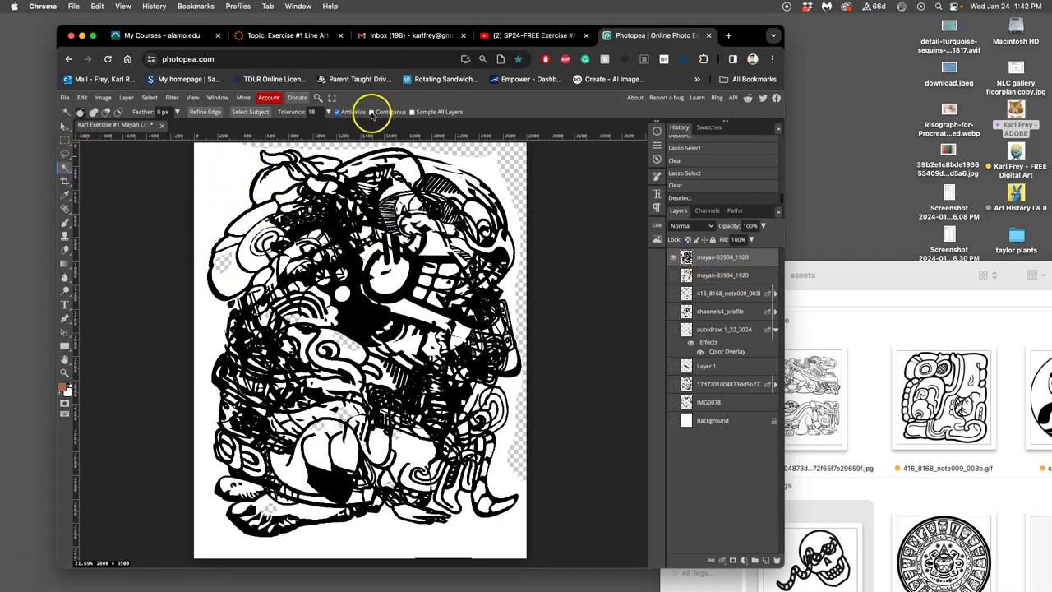
left_click(217, 186)
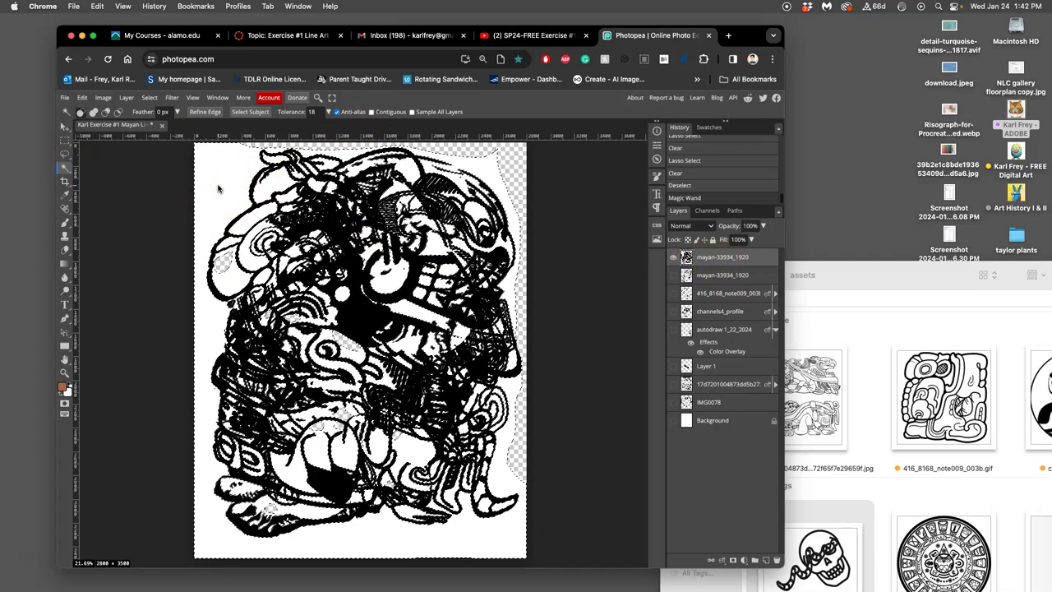
key("Delete")
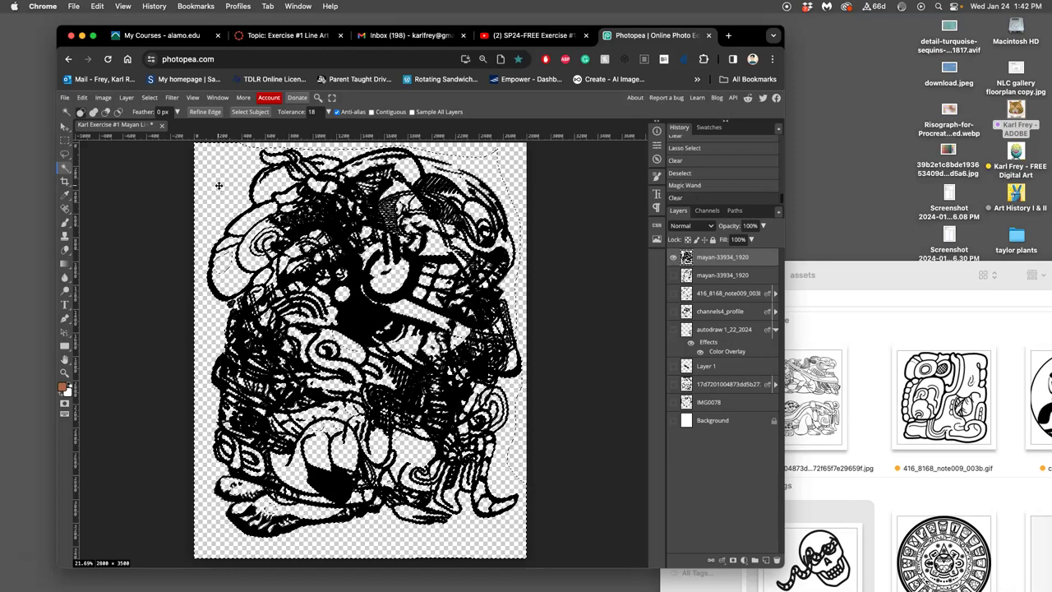
key("ctrl+d")
- Erase the black blob at the spiral tip and a small stray stroke below the spiral
scroll(497, 292, "up", 1)
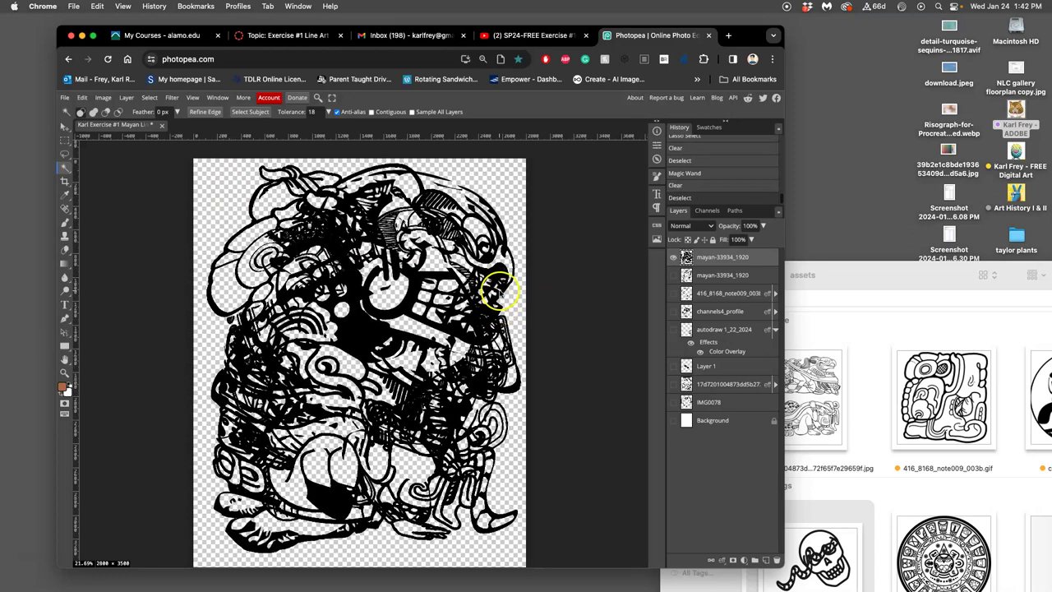
key("ctrl+plus")
key("ctrl+plus")
key("ctrl+plus")
key("ctrl+plus")
key("ctrl+plus")
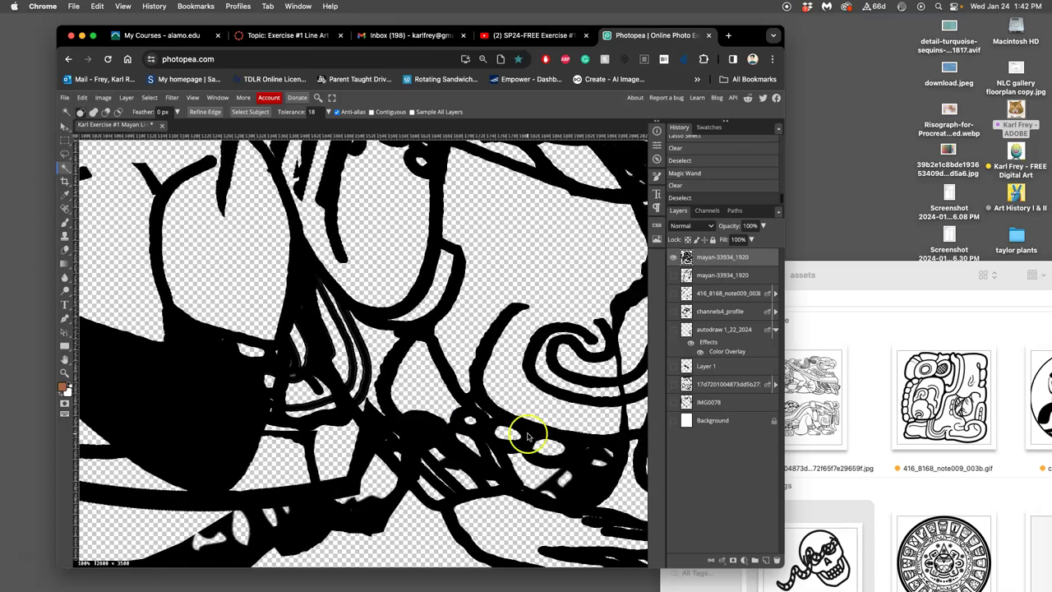
scroll(527, 436, "right", 3)
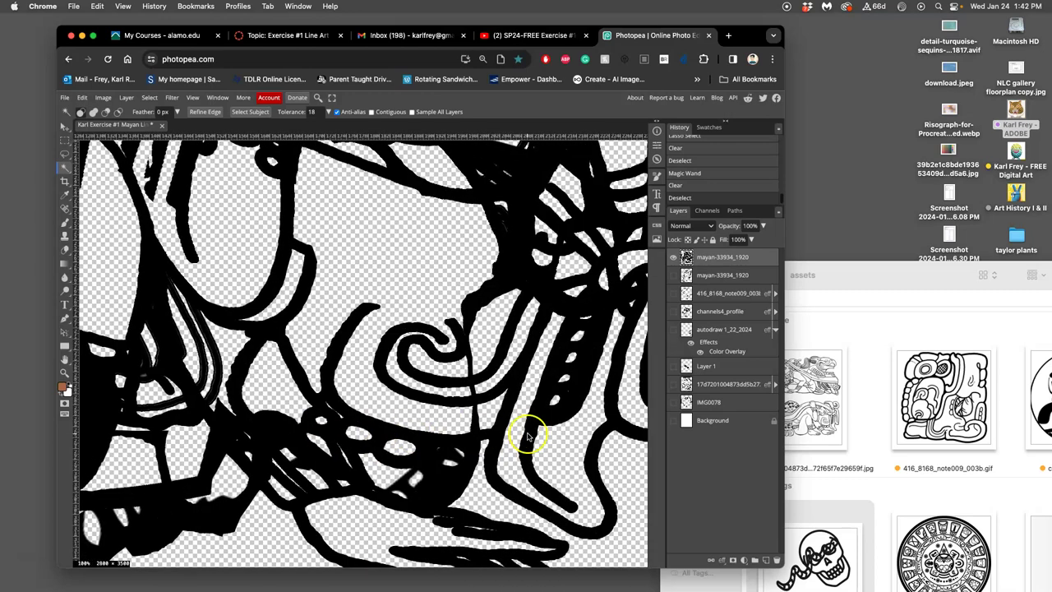
left_click(65, 155)
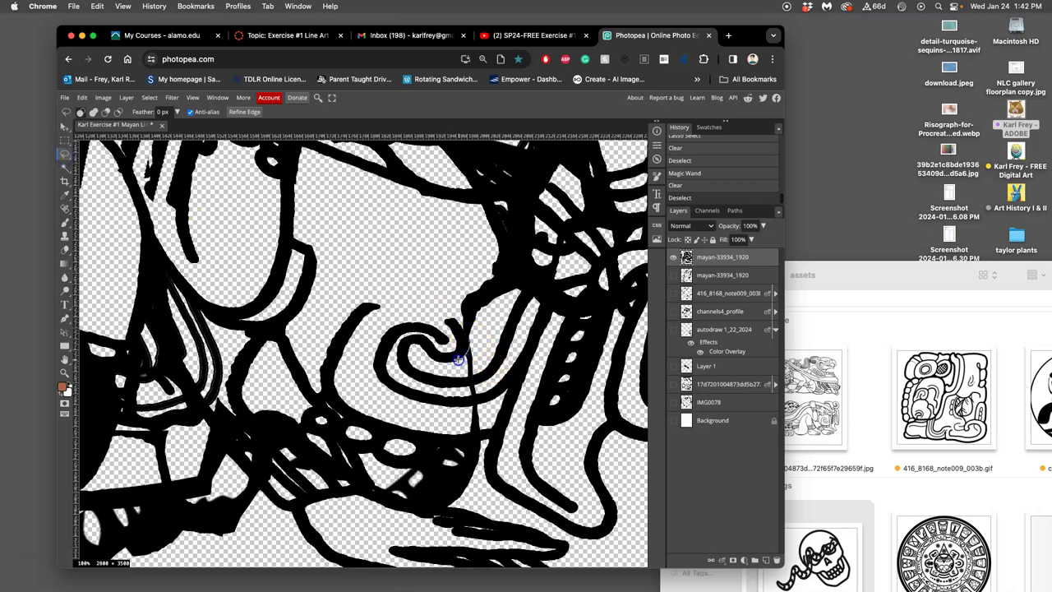
left_click_drag(481, 356, 468, 384)
key("Delete")
key("ctrl+d")
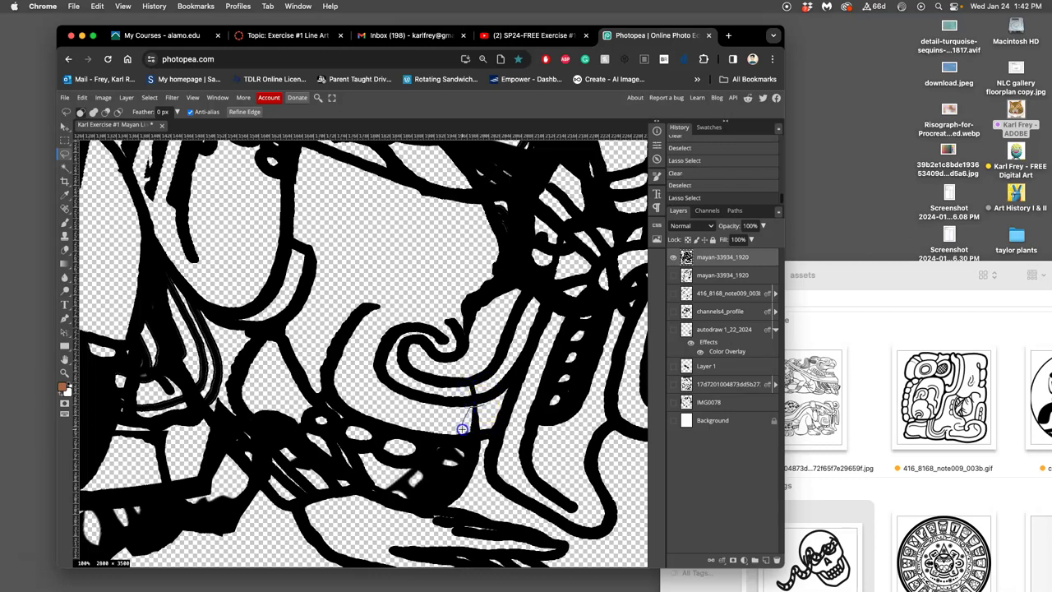
left_click_drag(487, 420, 482, 417)
key("Delete")
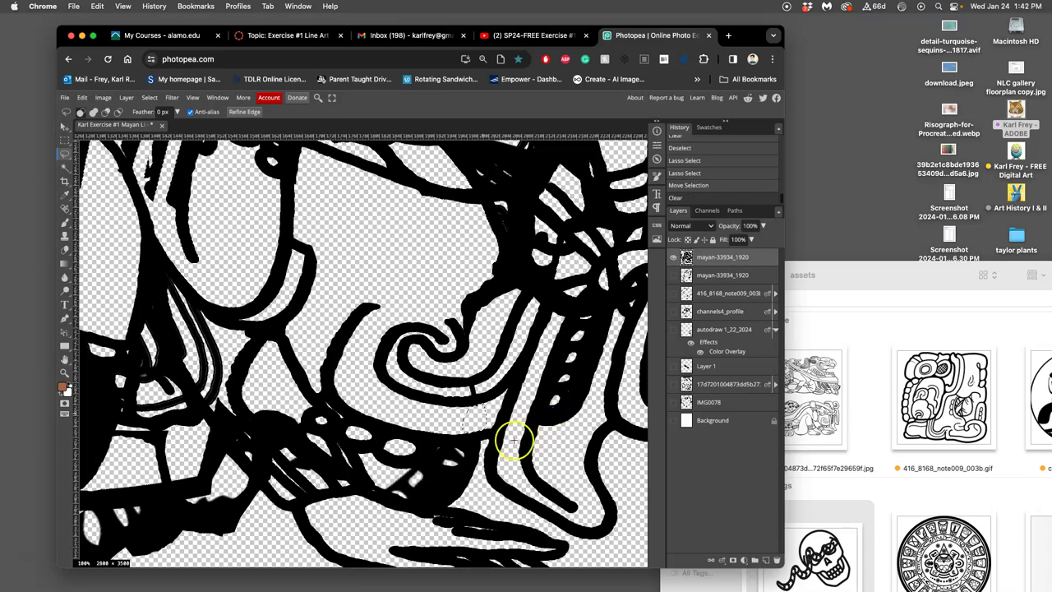
left_click(512, 440)
- Add a black Color Overlay at Normal, 100% opacity to the top mayan-33934_1920 layer
scroll(564, 436, "down", 6)
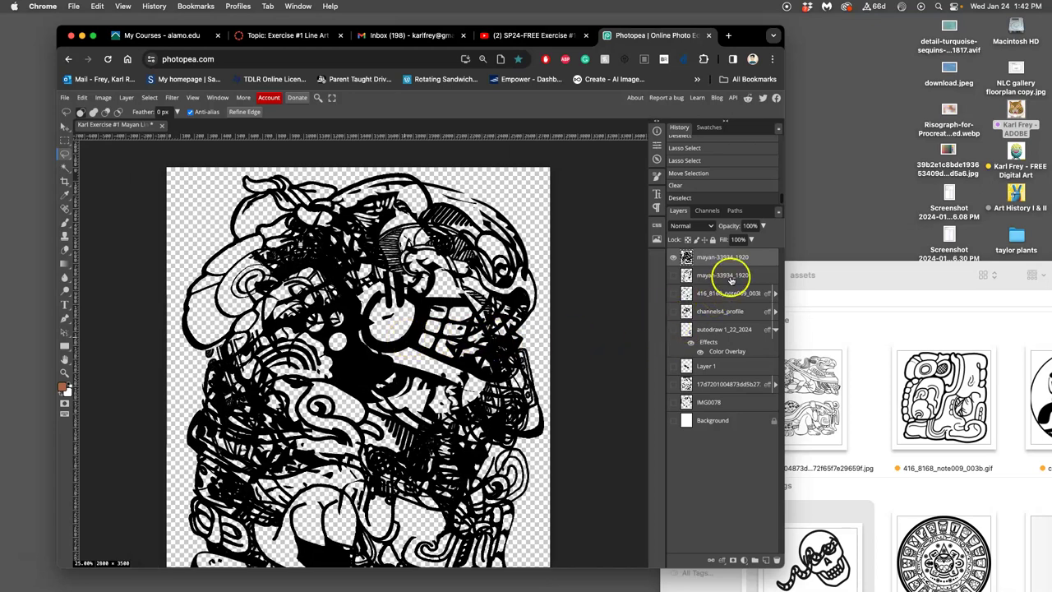
double_click(754, 260)
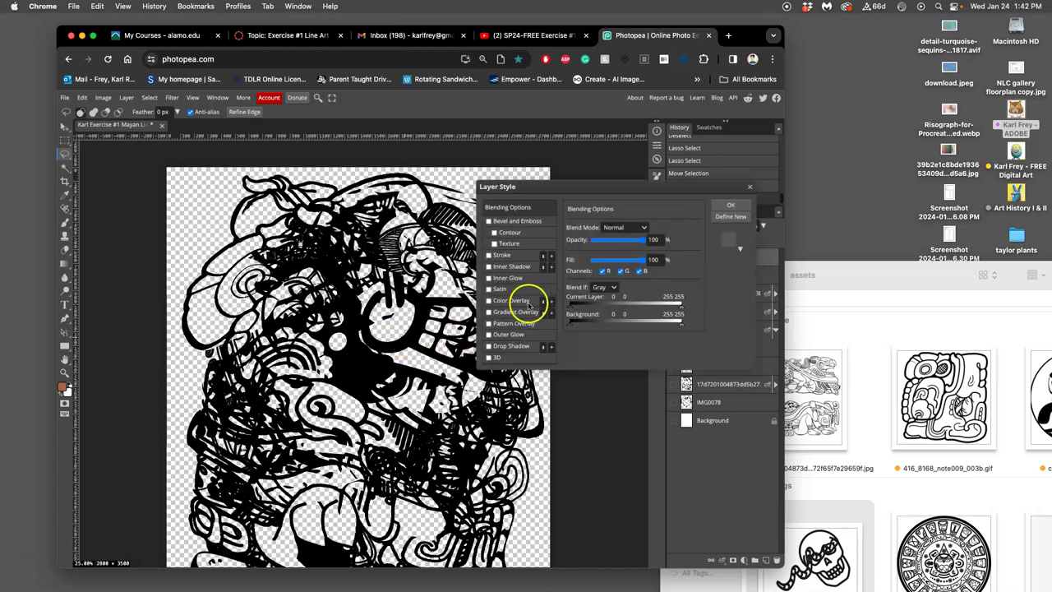
left_click(507, 302)
left_click(507, 302)
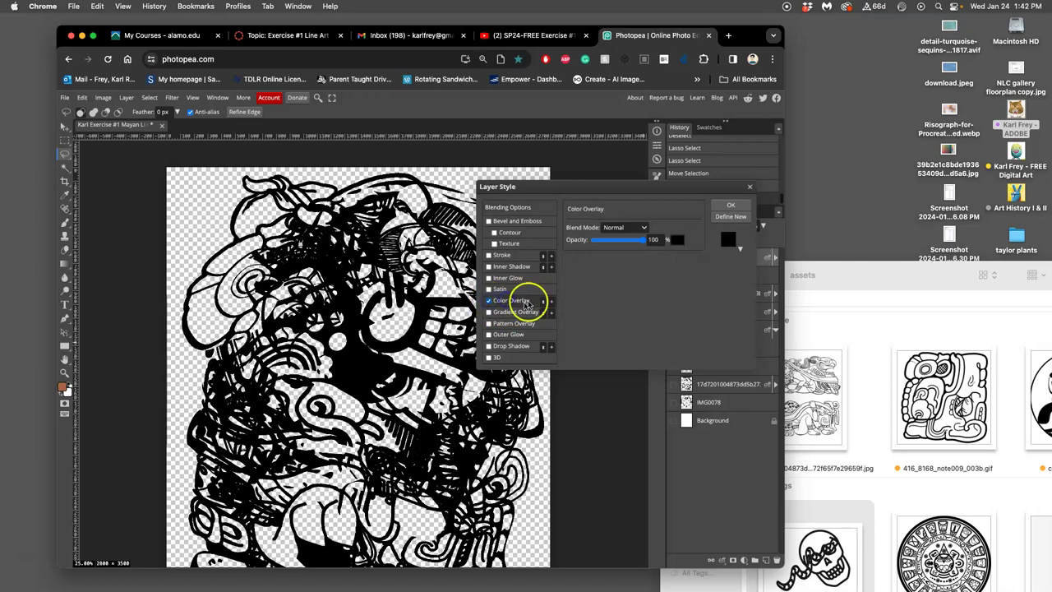
left_click(732, 205)
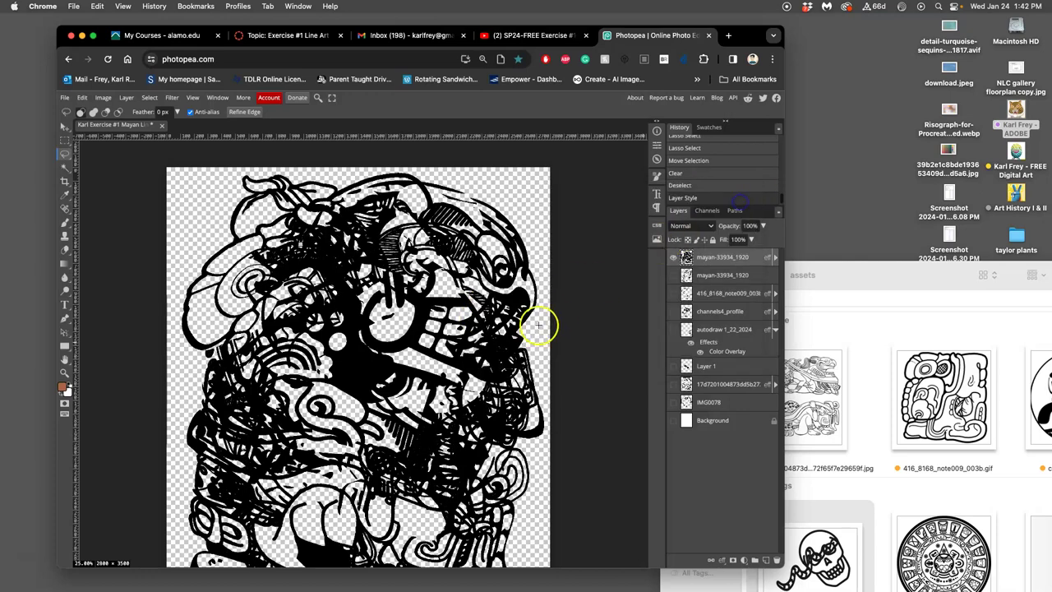
- Lasso and delete two small stray fragments, leaving those spots transparent
scroll(538, 411, "up", 3)
scroll(540, 413, "right", 3)
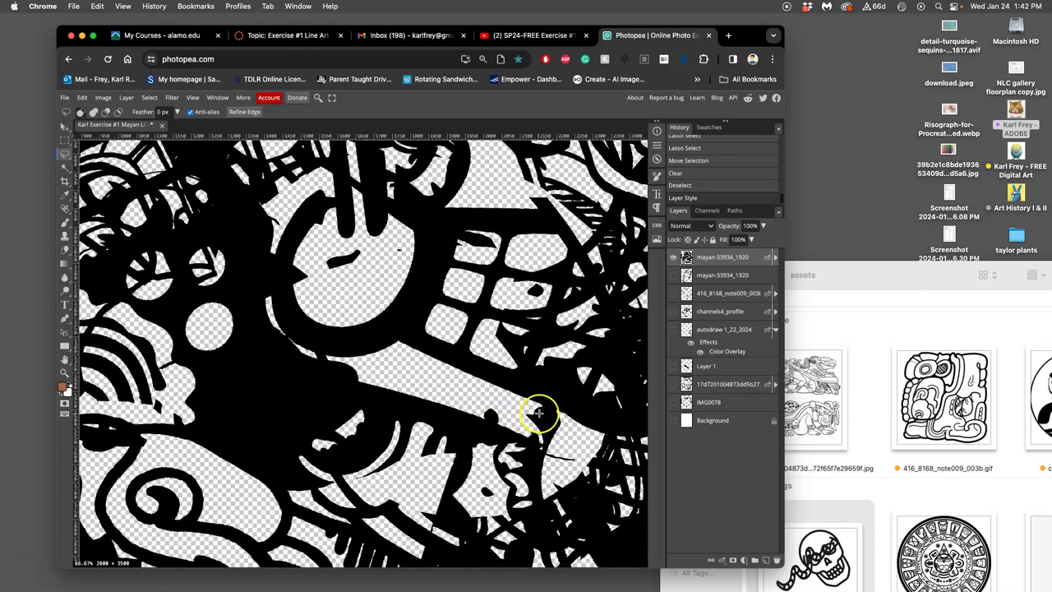
scroll(540, 404, "down", 4)
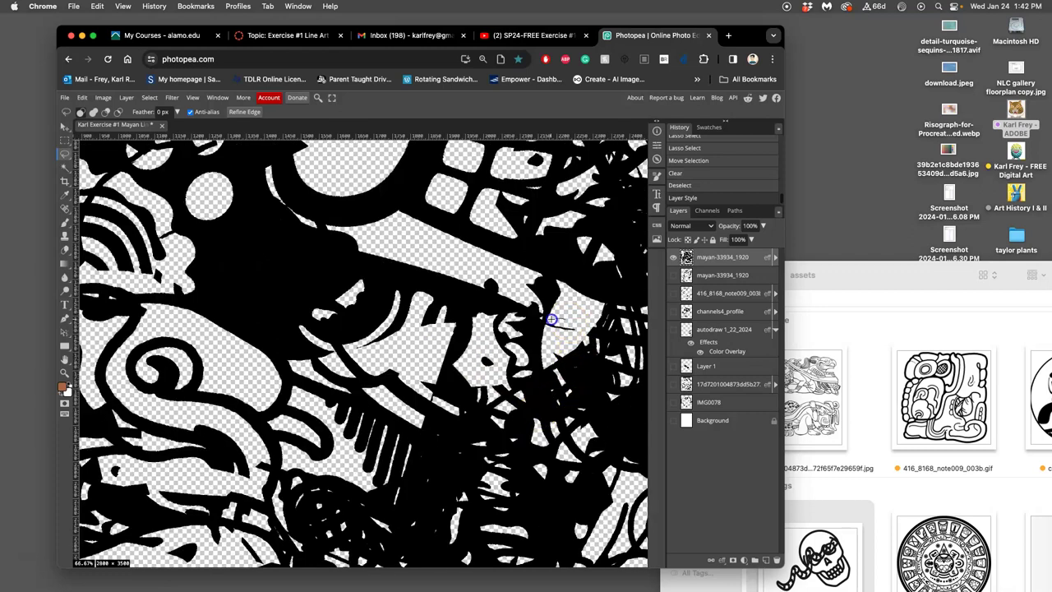
left_click_drag(581, 333, 575, 319)
key("Delete")
key("ctrl+d")
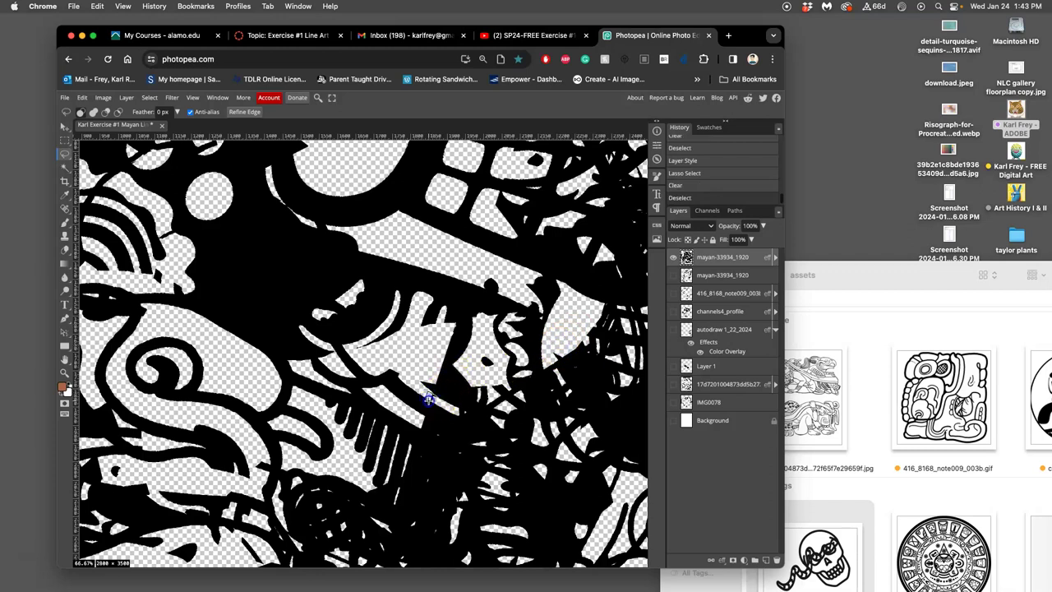
left_click_drag(440, 404, 438, 402)
key("Delete")
key("ctrl+d")
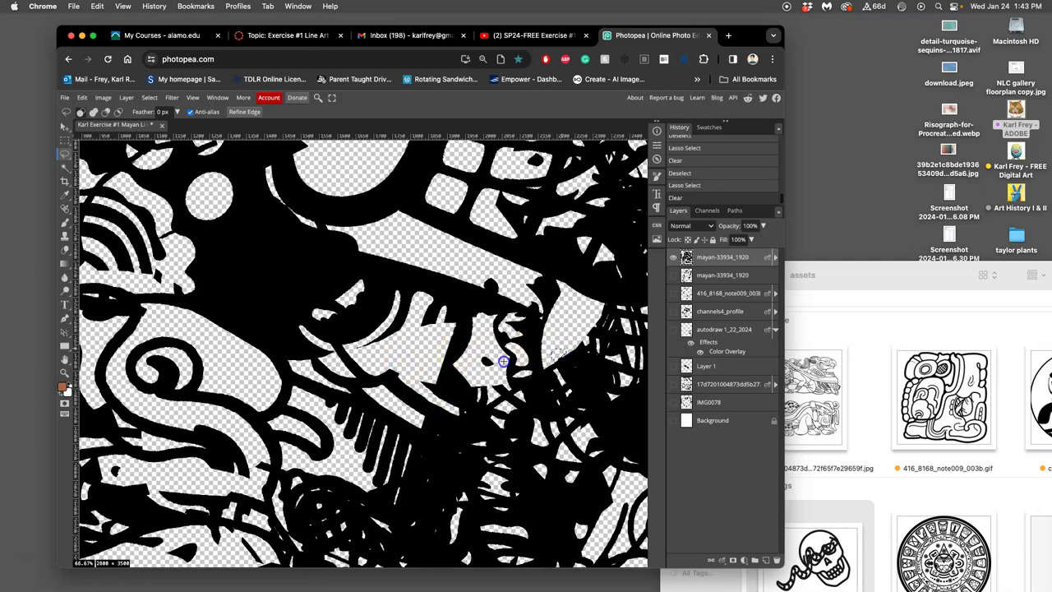
- Erase the stray black mark beside the arcs to transparency
scroll(380, 374, "left", 5)
scroll(380, 374, "left", 10)
scroll(380, 374, "up", 10)
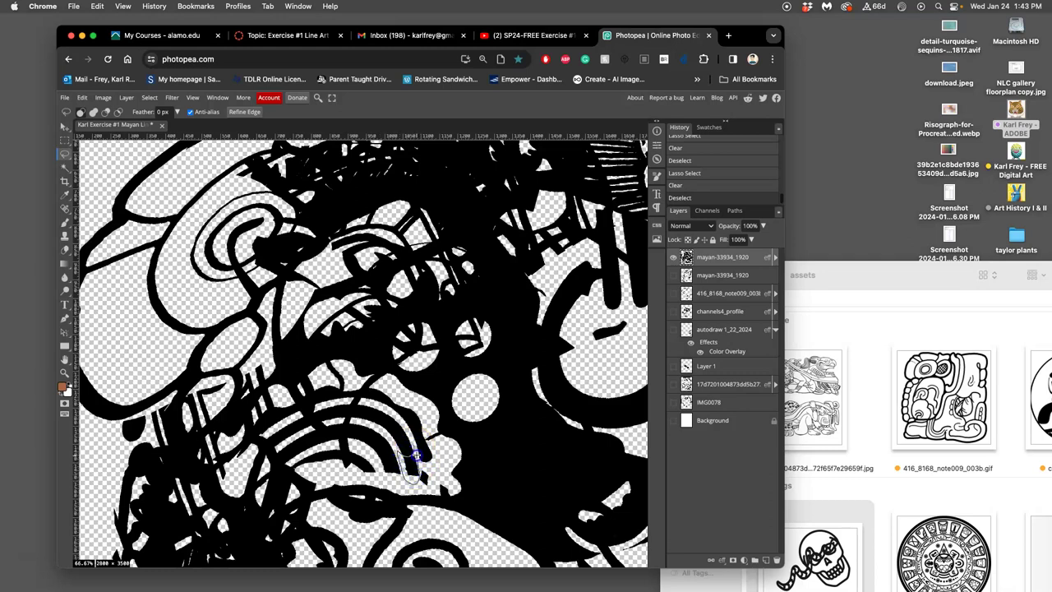
left_click_drag(417, 454, 397, 484)
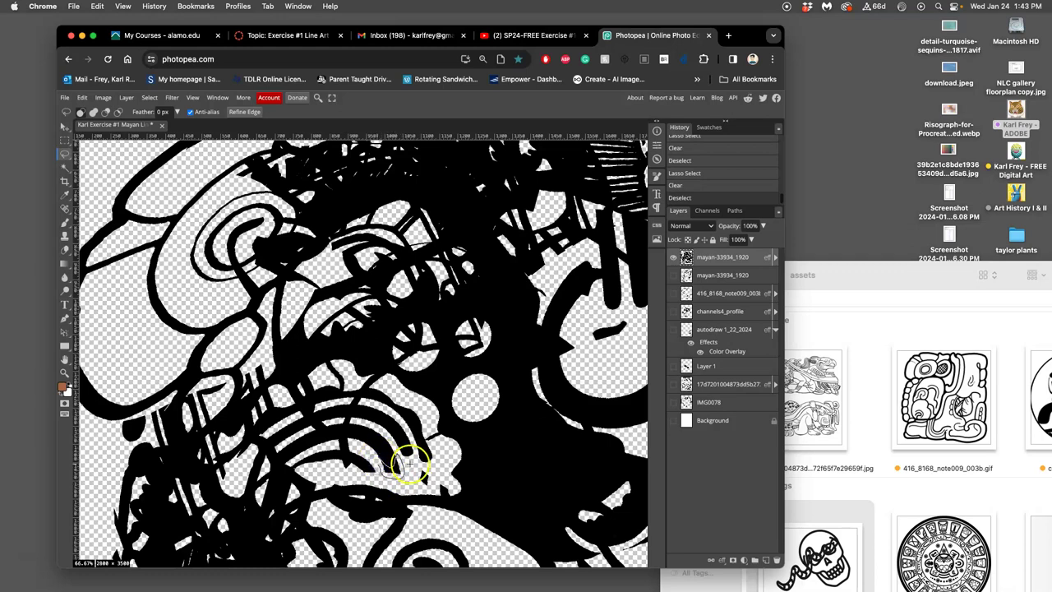
left_click_drag(408, 464, 404, 462)
key("Delete")
left_click(434, 463)
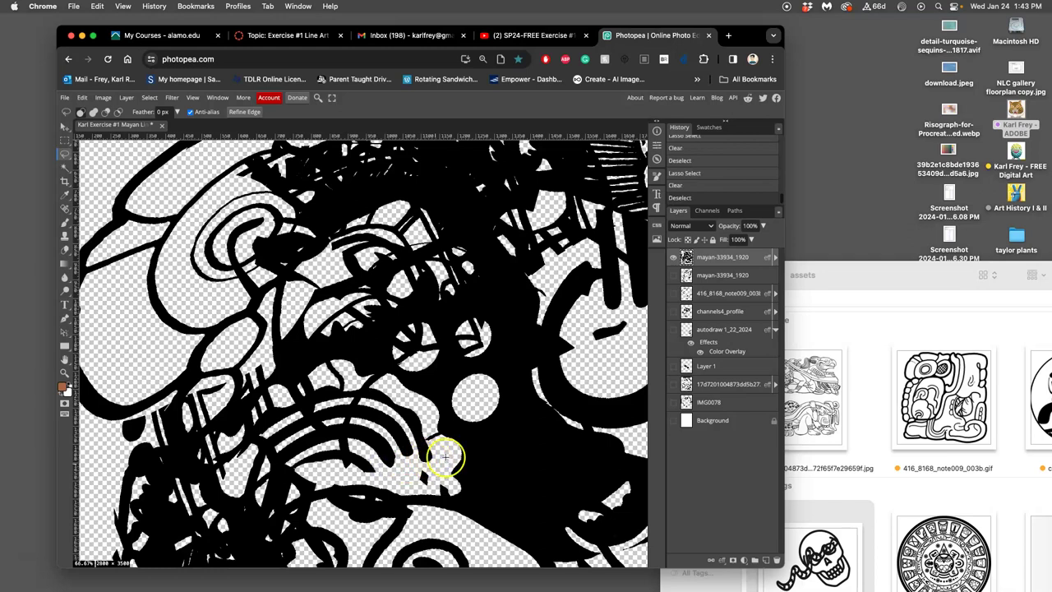
scroll(444, 447, "down", 2)
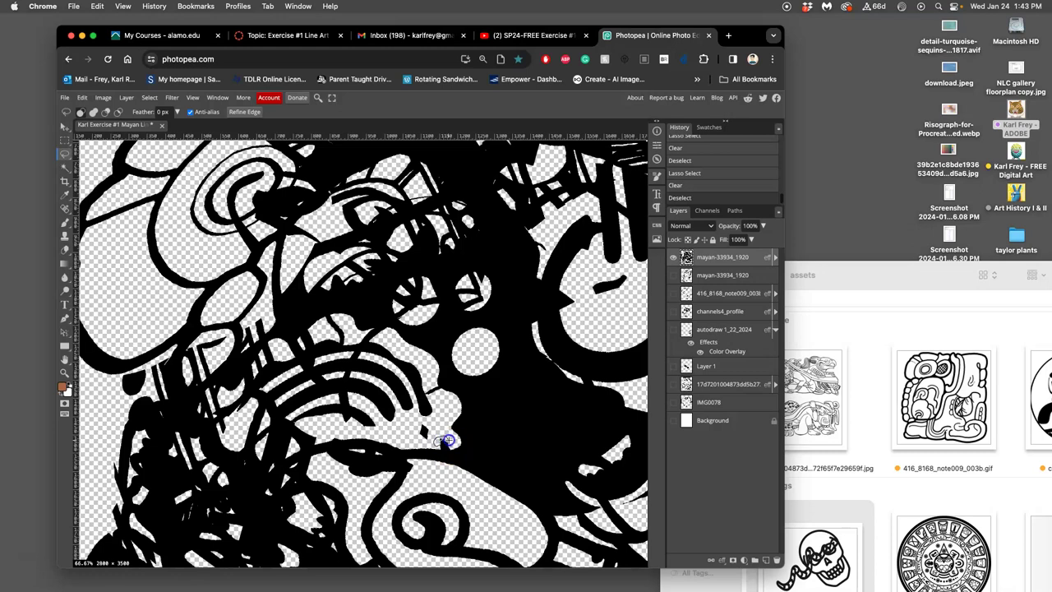
scroll(460, 444, "down", 4)
scroll(464, 444, "down", 10)
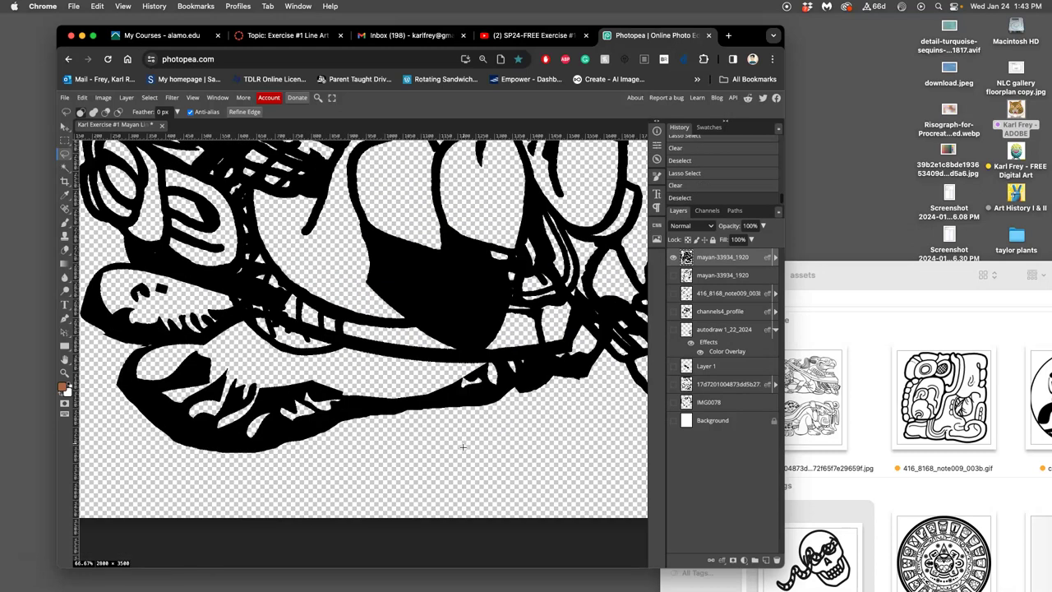
- Shift the top mayan-33934_1920 artwork slightly on the canvas with the Move tool
scroll(462, 444, "down", 8)
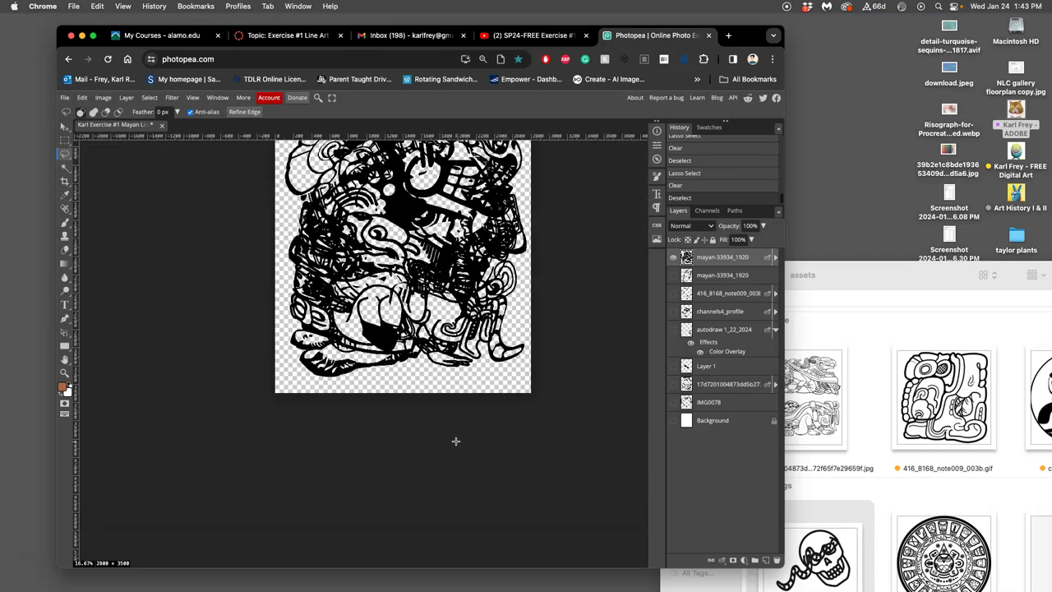
scroll(462, 441, "right", 1)
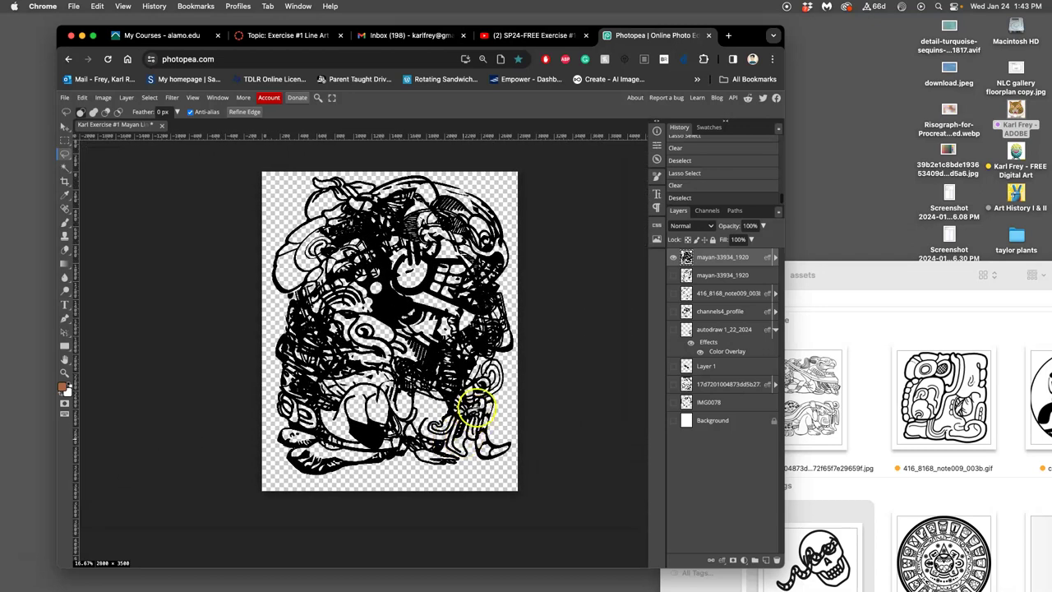
left_click(65, 126)
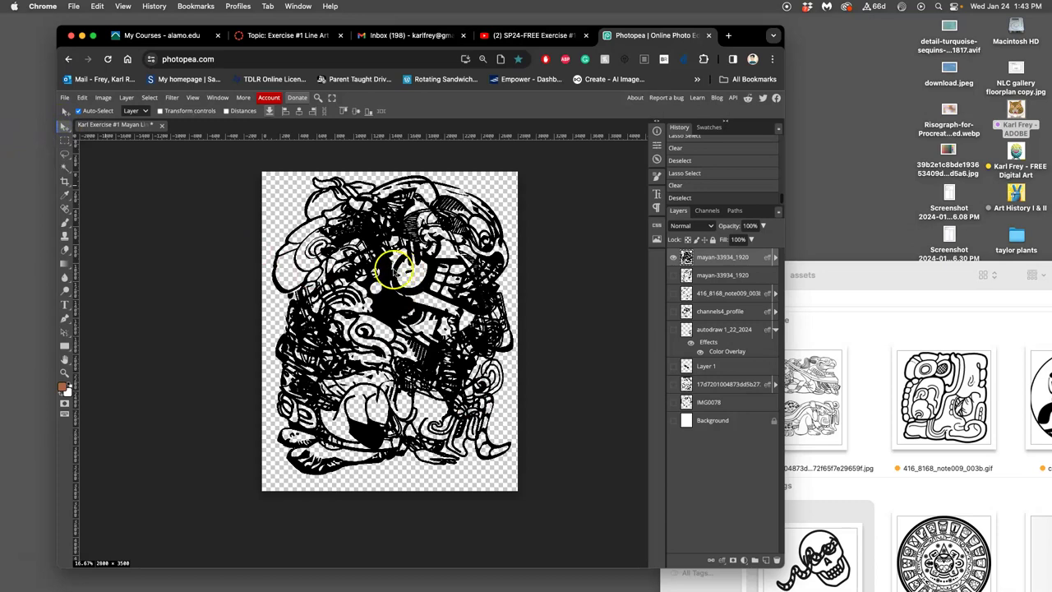
left_click_drag(393, 271, 386, 269)
left_click(537, 361)
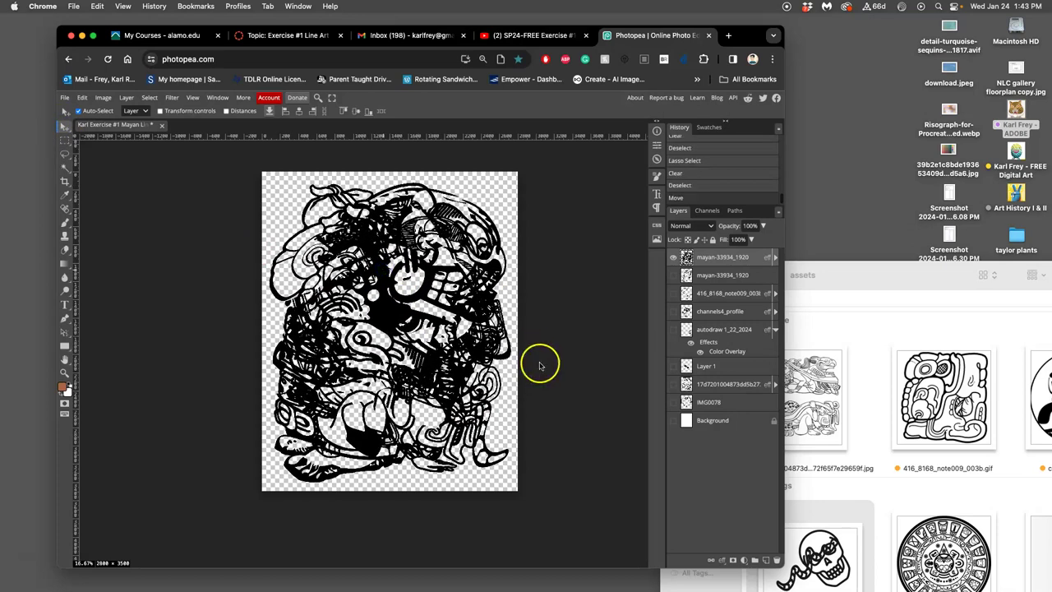
- Make the white Background layer visible behind the artwork
left_click(673, 420)
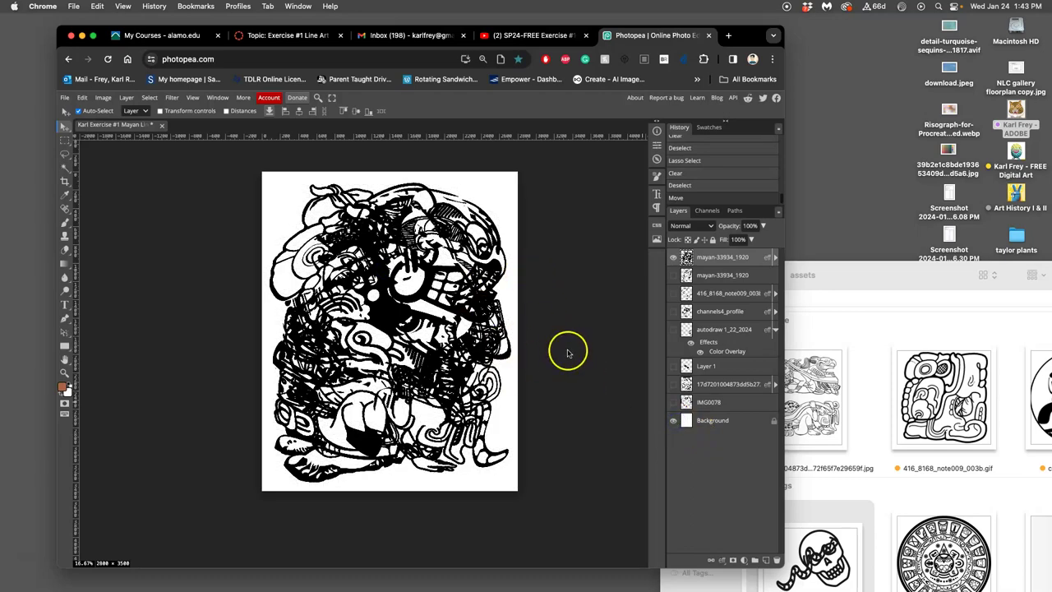
scroll(567, 353, "up", 5)
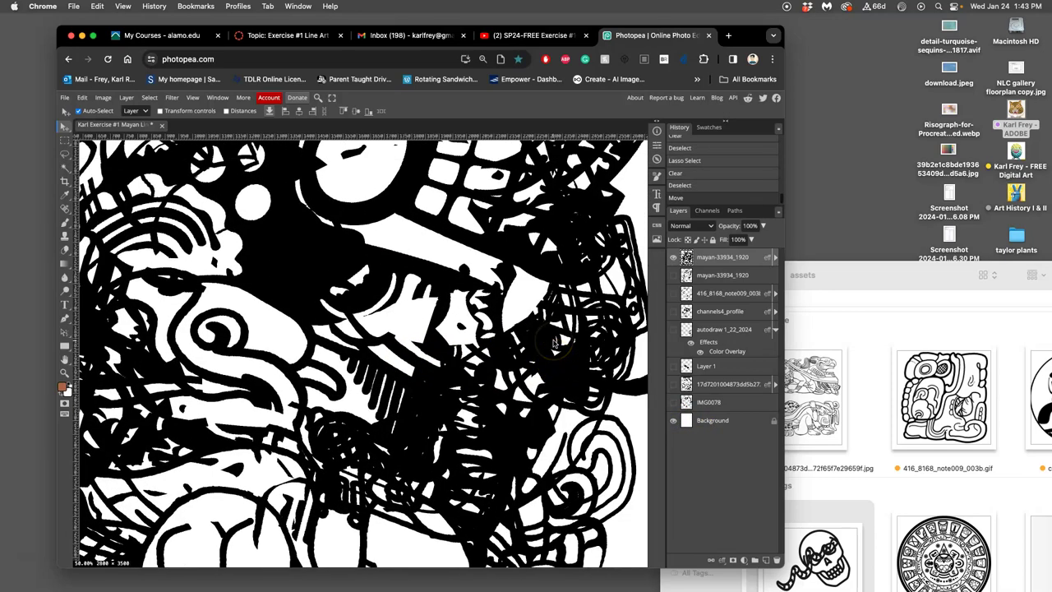
scroll(555, 344, "up", 10)
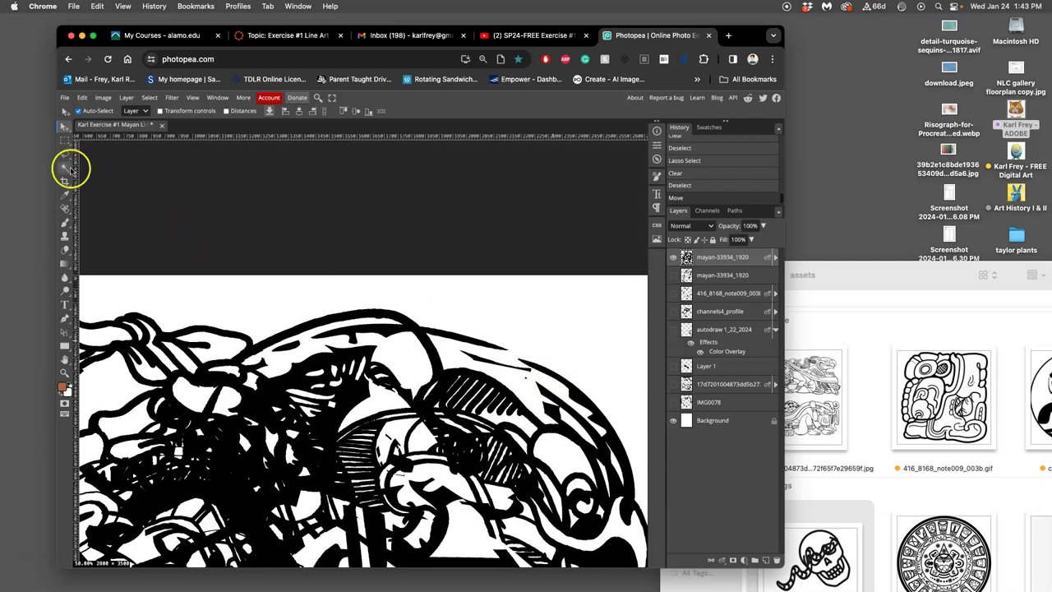
- Lasso and clear to white the stray shape near the top and the patch in the lower figure
left_click(65, 155)
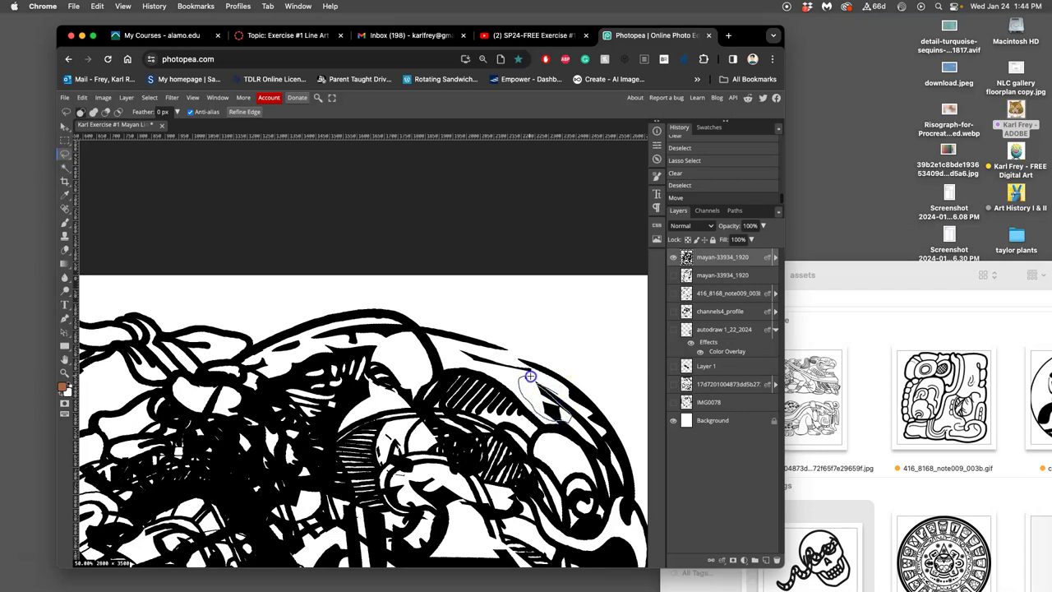
left_click_drag(556, 389, 558, 396)
key("BackSpace")
left_click(562, 359)
scroll(579, 374, "down", 10)
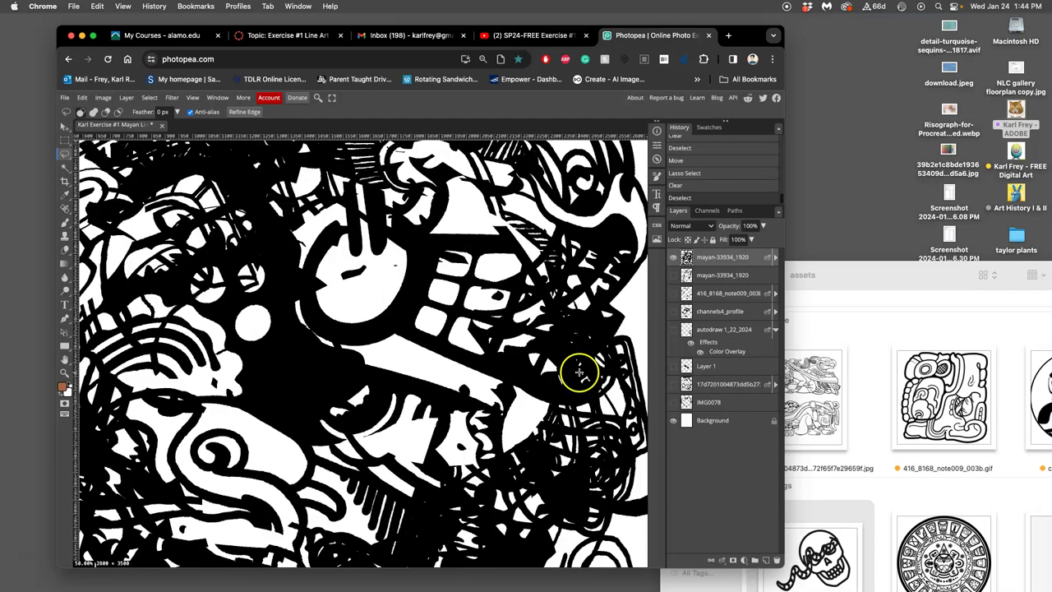
scroll(573, 372, "down", 10)
scroll(474, 375, "left", 2)
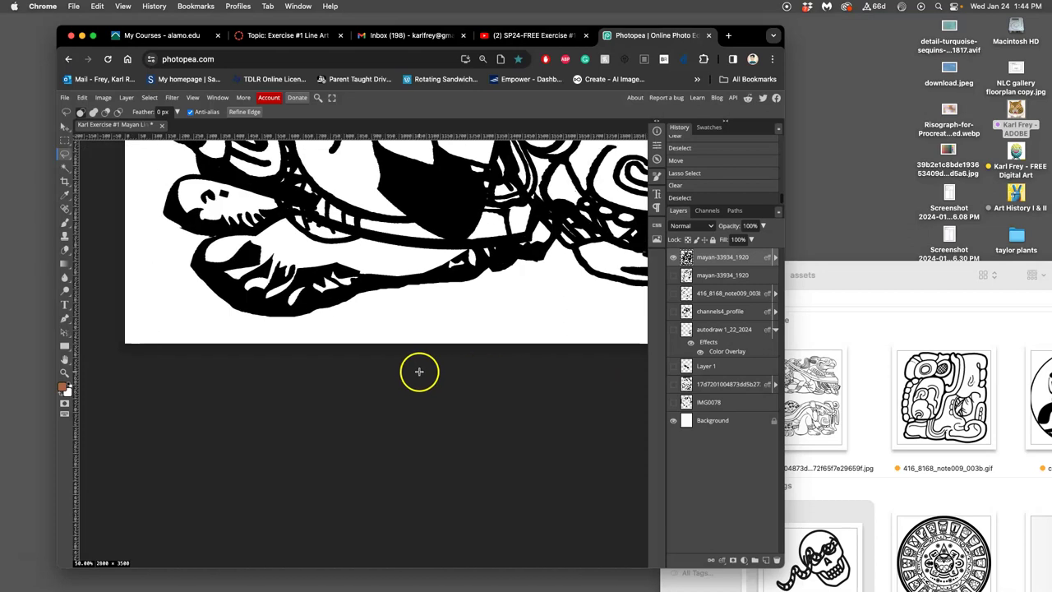
scroll(421, 374, "up", 10)
scroll(437, 366, "down", 7)
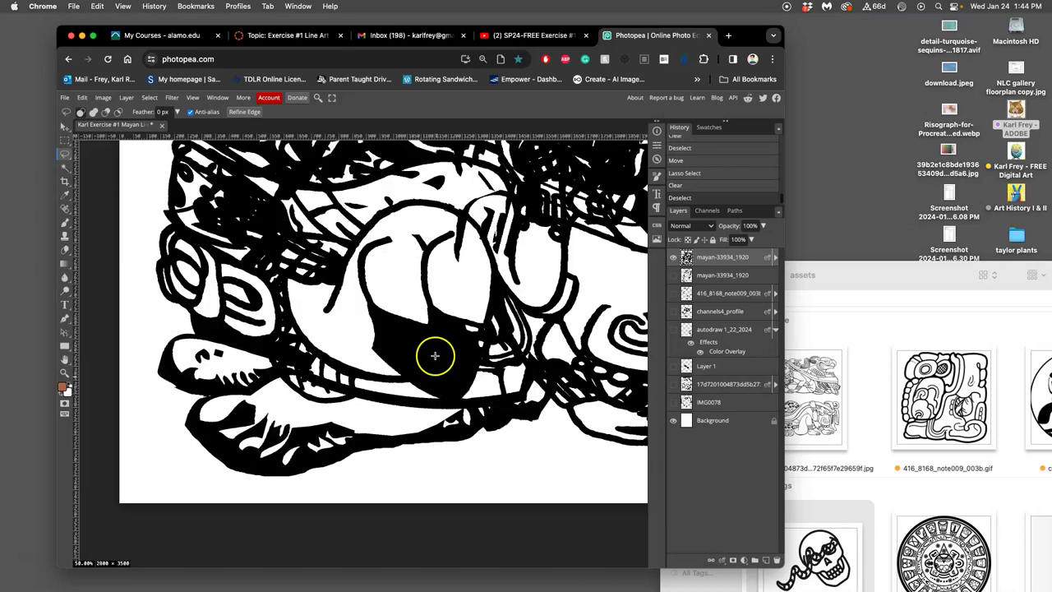
left_click_drag(443, 359, 444, 361)
key("Delete")
key("ctrl+d")
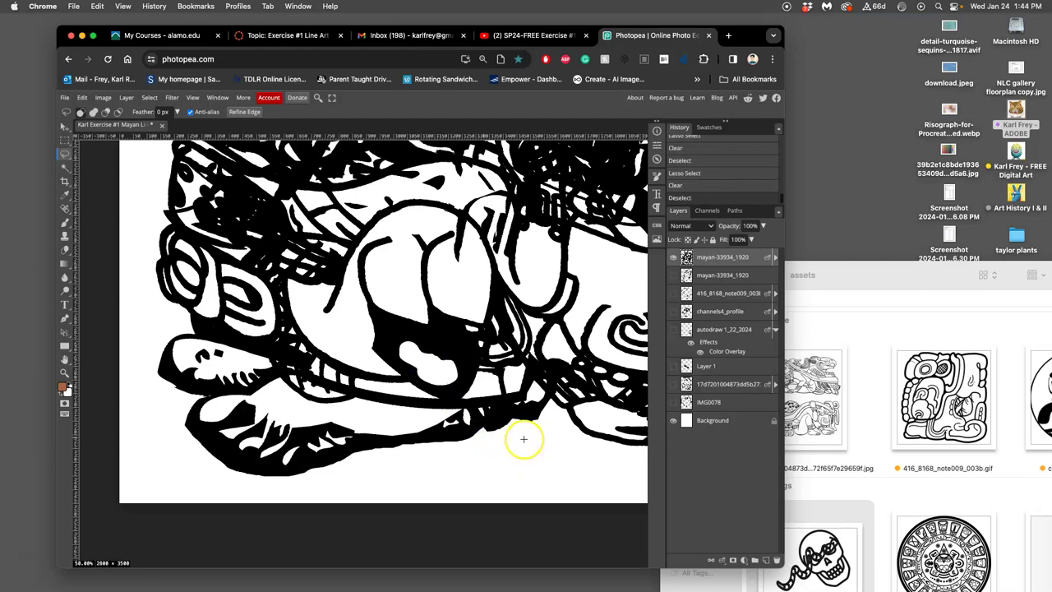
- Clear the small patch in the artwork's centre and the shape at its upper left
scroll(524, 437, "down", 5)
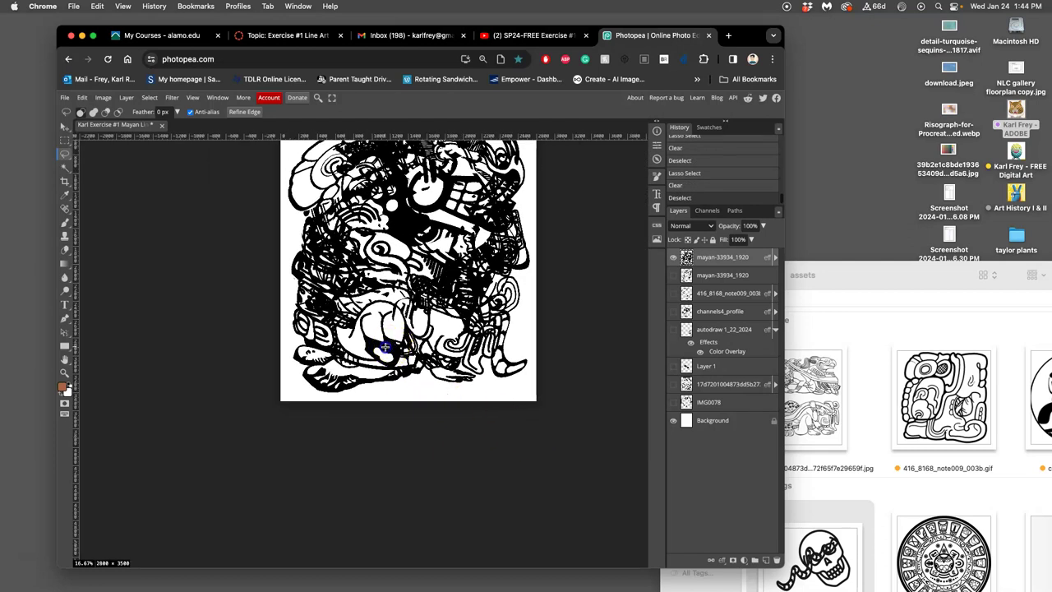
left_click_drag(394, 349, 442, 385)
scroll(442, 386, "up", 3)
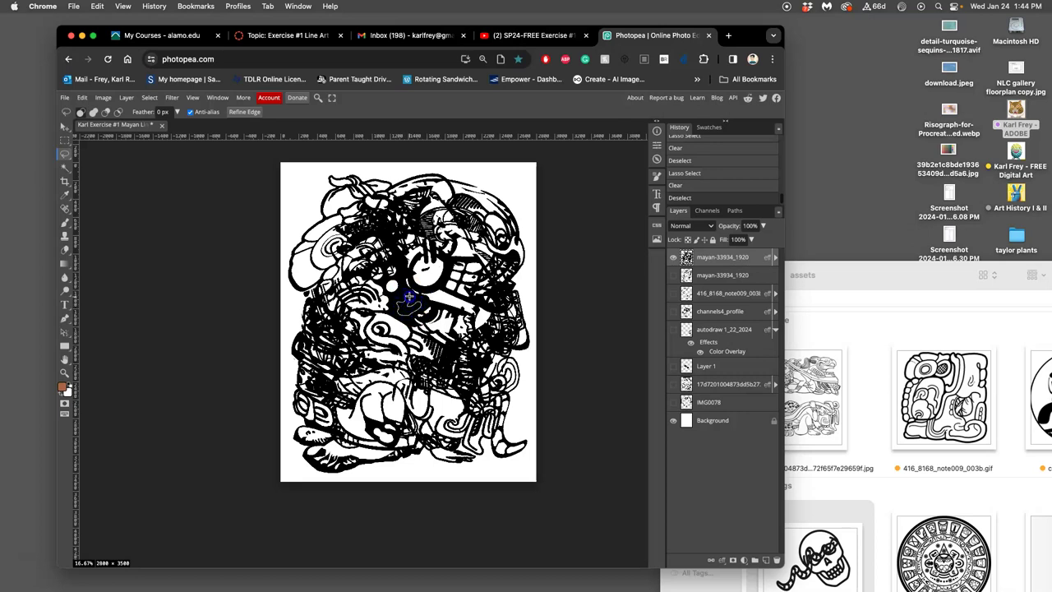
left_click_drag(407, 294, 419, 333)
key("Delete")
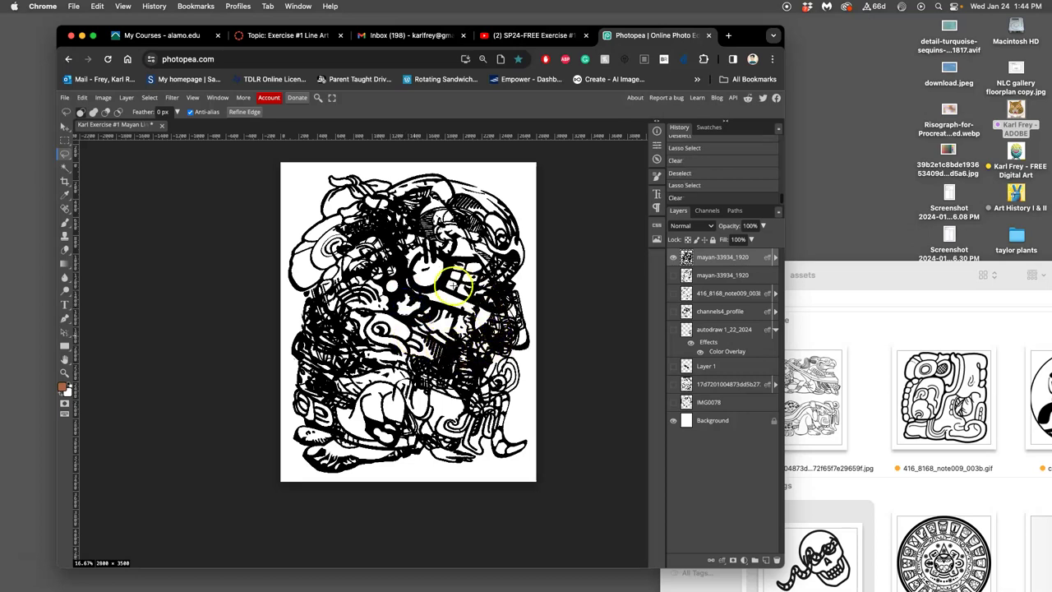
key("Delete")
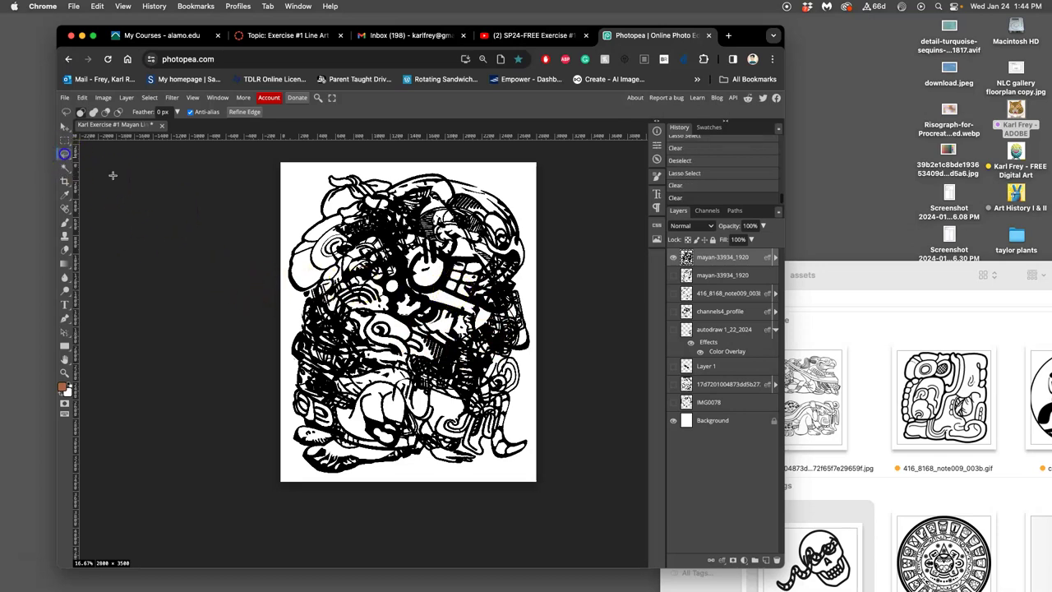
key("ctrl+d")
scroll(558, 321, "up", 2)
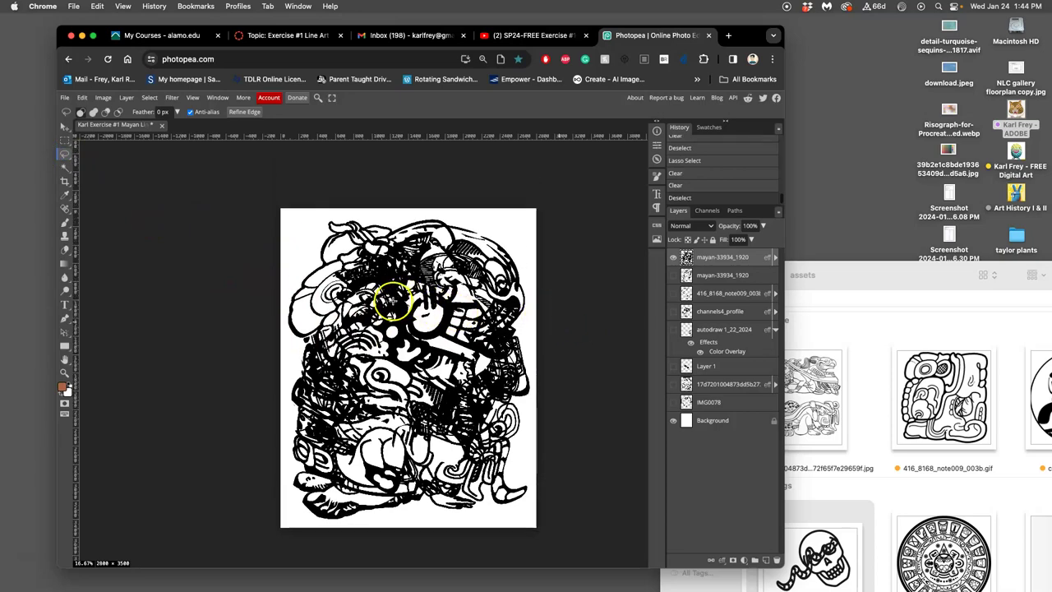
scroll(370, 304, "up", 3)
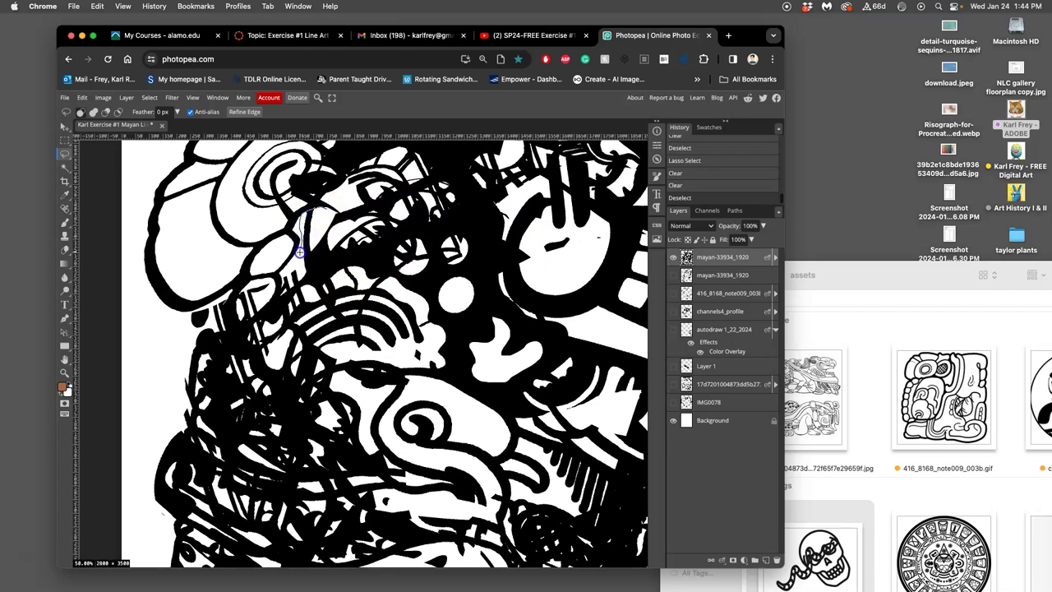
left_click_drag(314, 244, 325, 222)
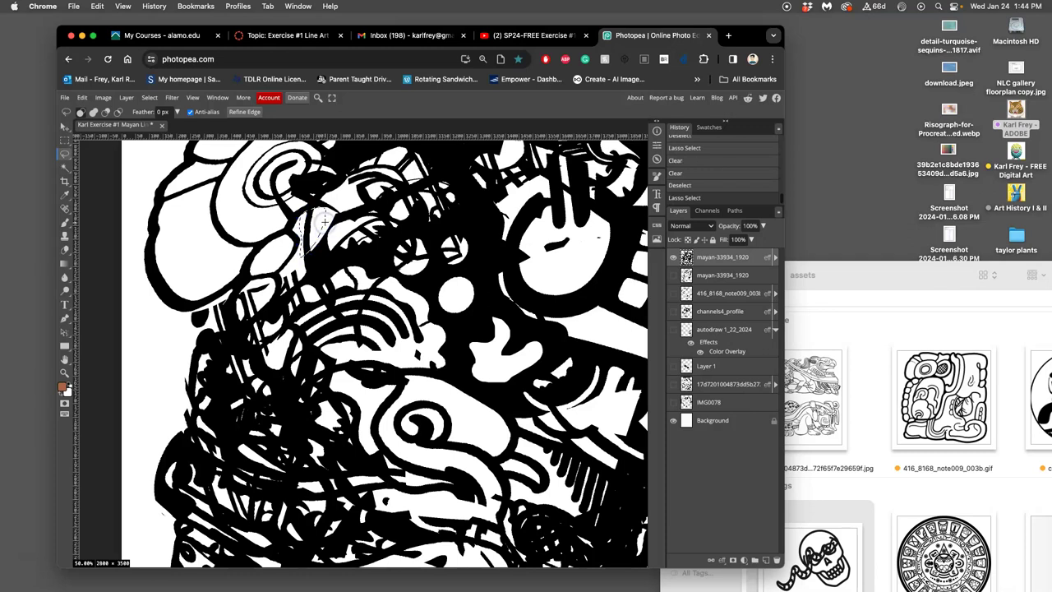
key("BackSpace")
key("super+d")
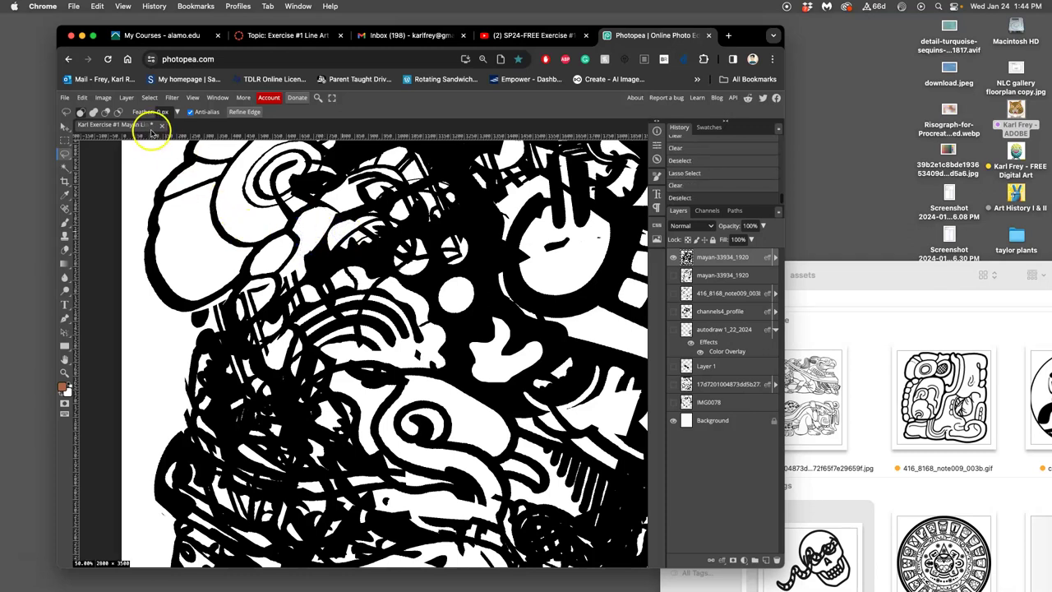
- Save the changes to the Mayan Line Art Jumble .psd file
left_click(64, 97)
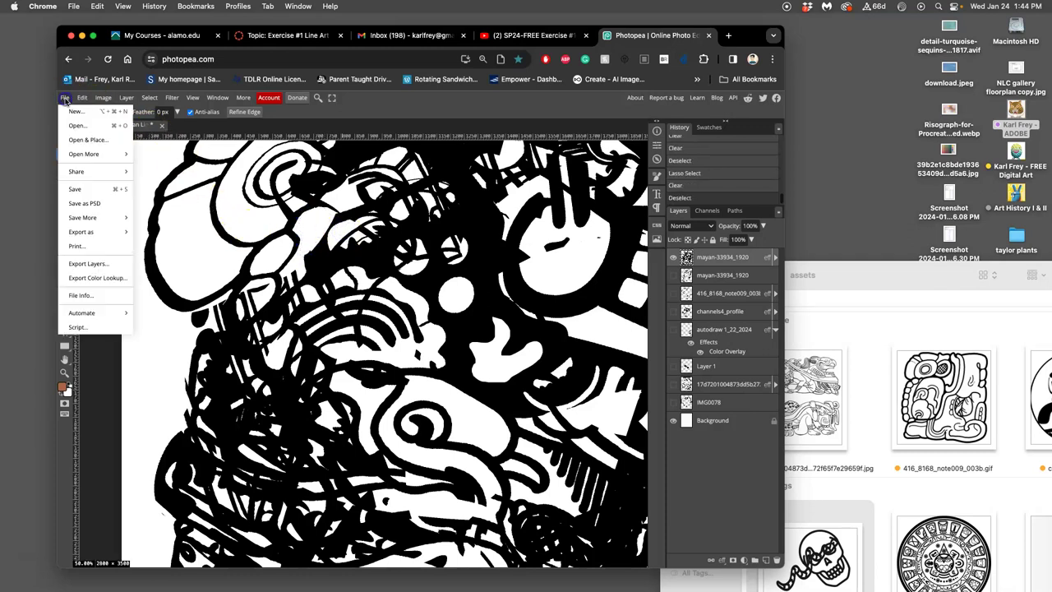
left_click(78, 188)
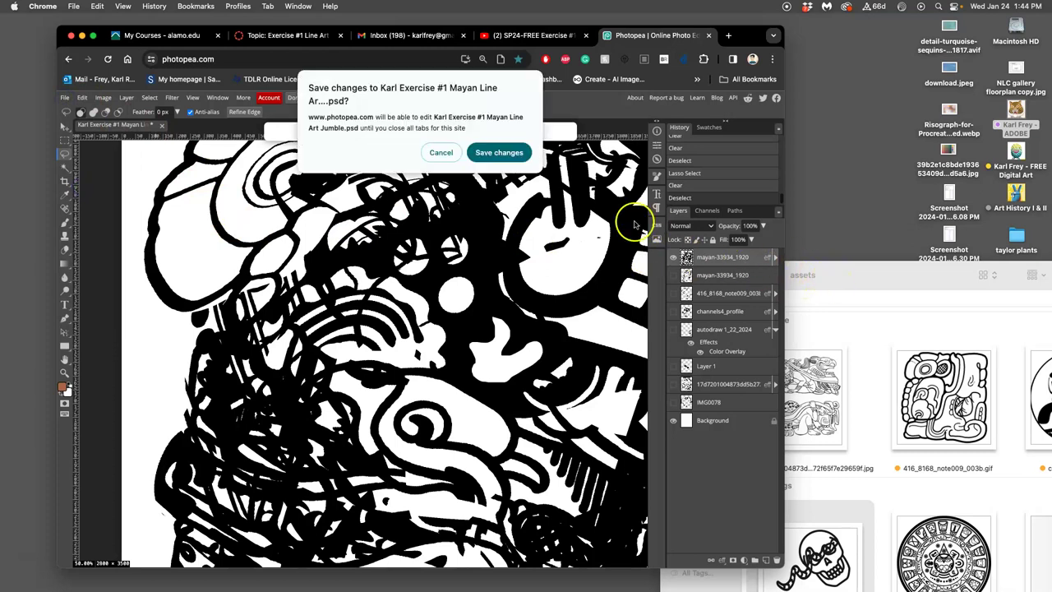
left_click(499, 153)
- Go back to the Exercise #1 folder and tag Mayan Line Art Jumble .psd green
left_click_drag(839, 274, 485, 202)
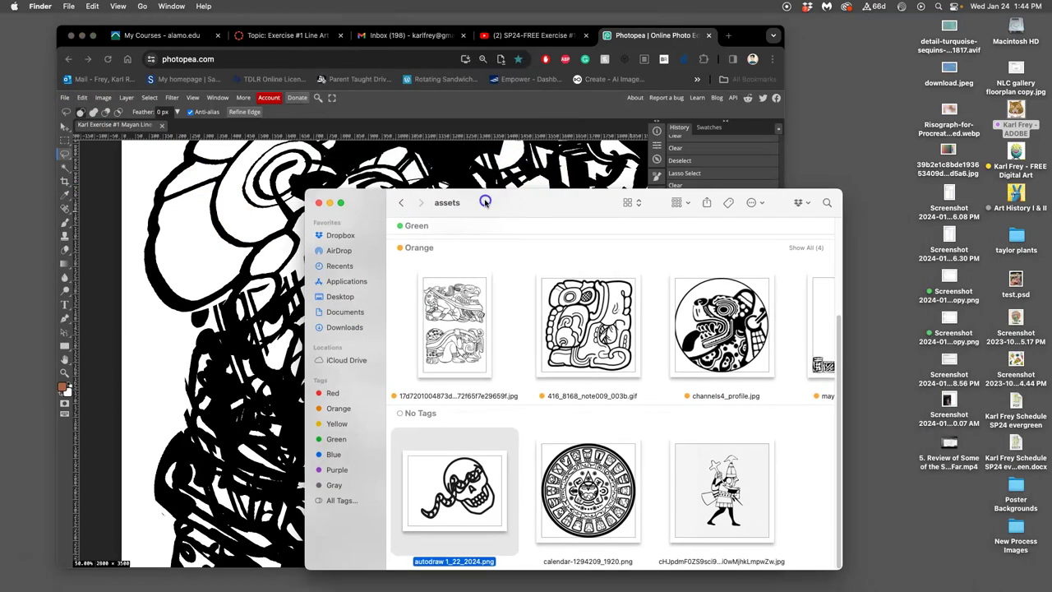
left_click(400, 202)
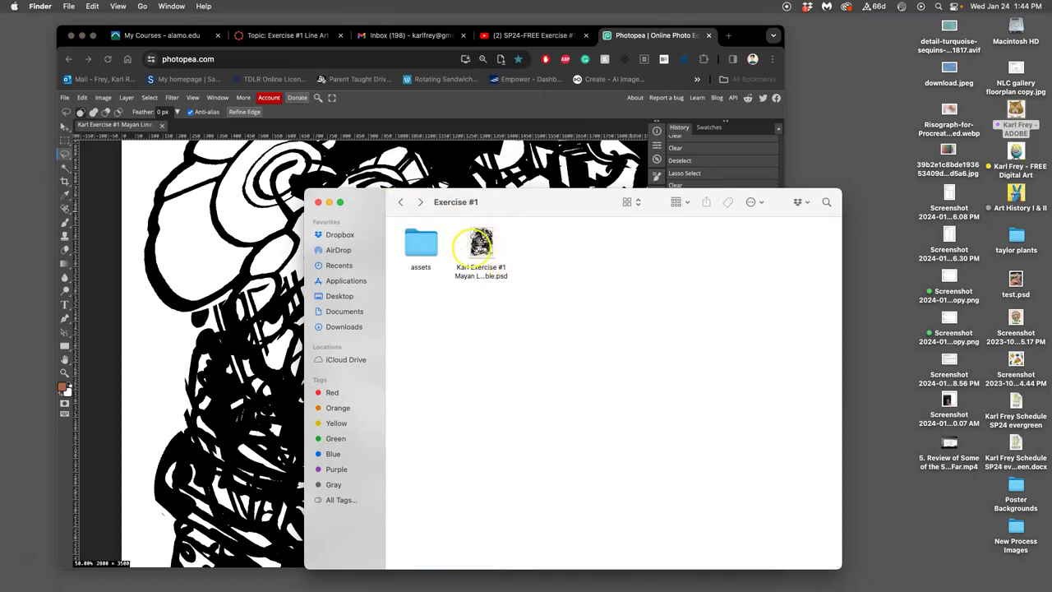
right_click(494, 268)
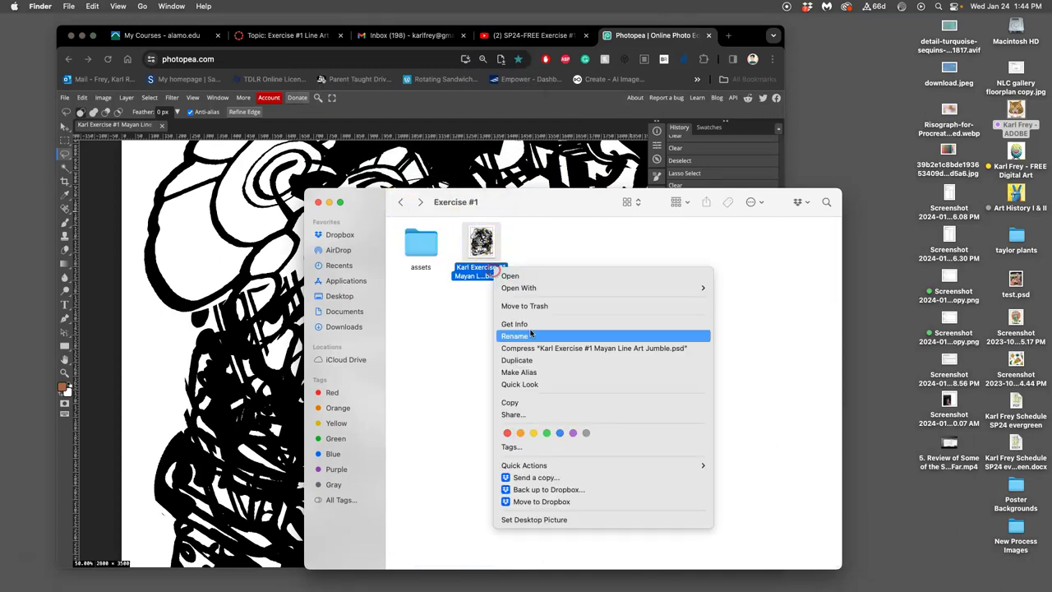
left_click(546, 432)
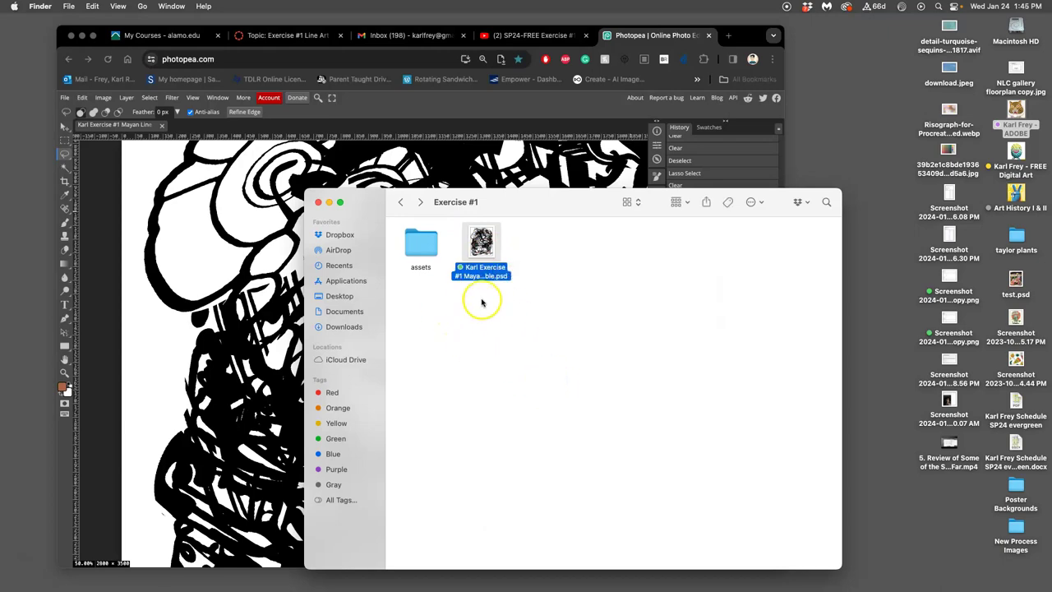
- Read step 10's JPG export and reply instructions in the Exercise #1 Line Art discussion
left_click(303, 37)
scroll(355, 260, "down", 20)
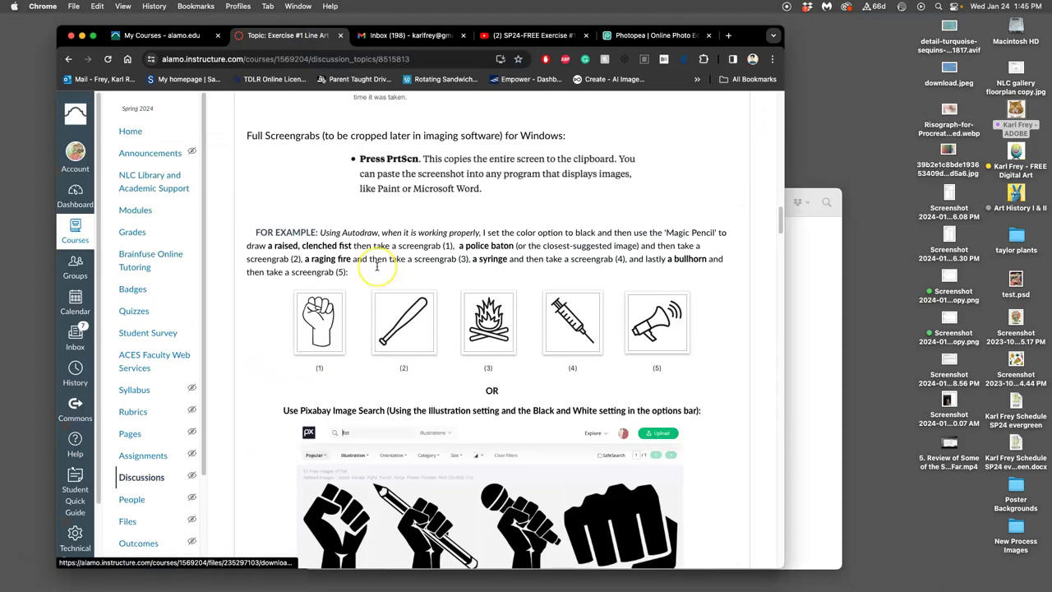
scroll(378, 269, "down", 20)
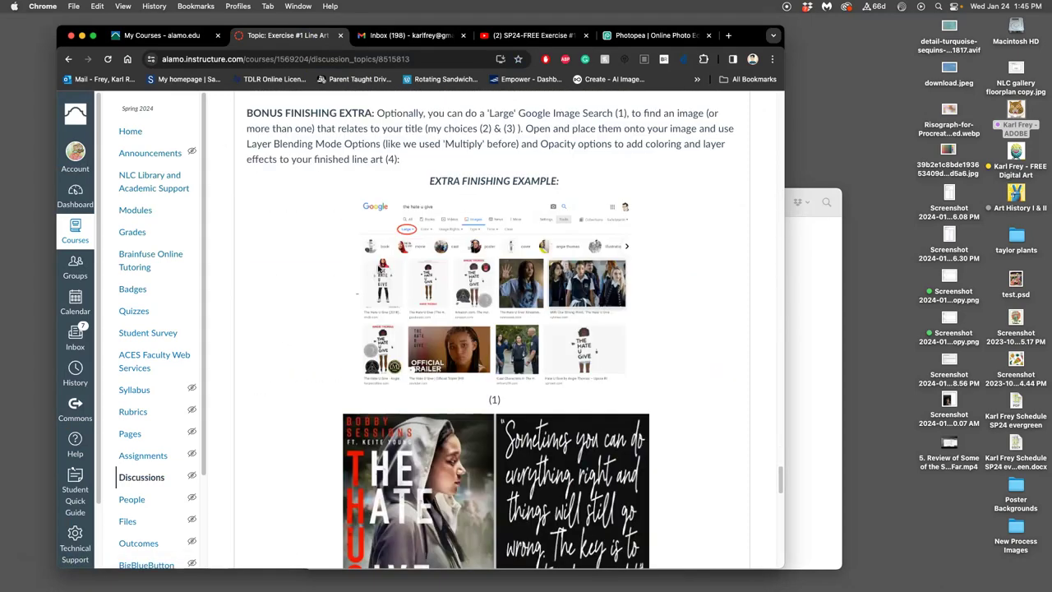
scroll(378, 269, "up", 20)
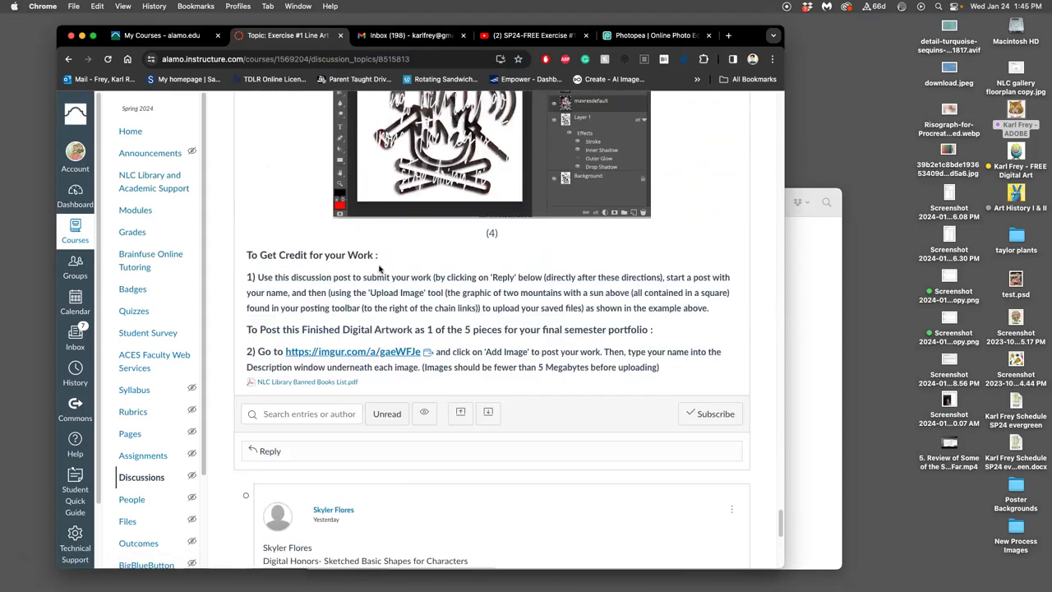
scroll(380, 267, "up", 2)
scroll(380, 268, "down", 9)
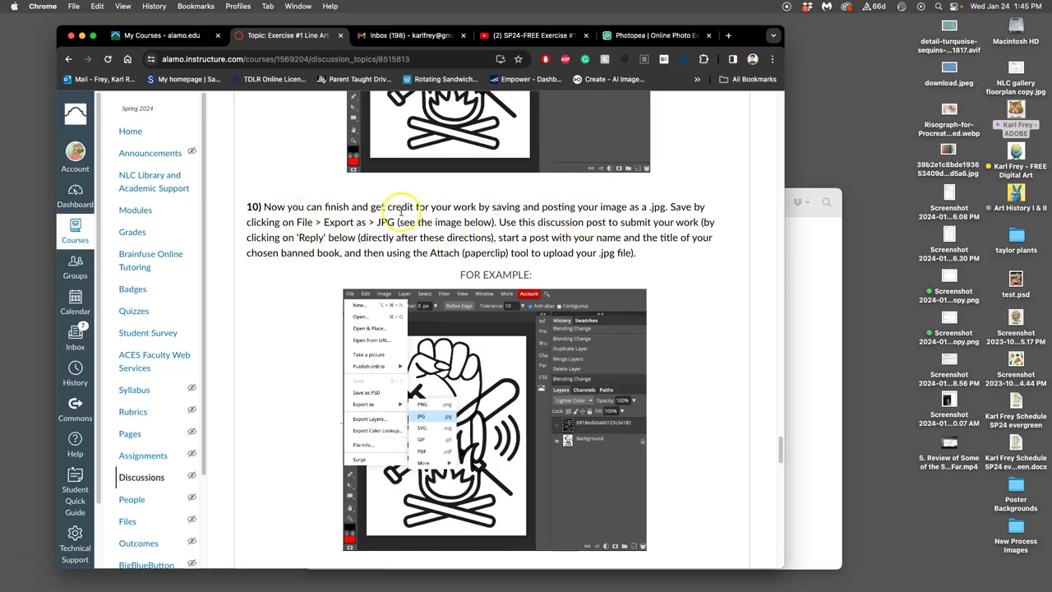
left_click_drag(748, 33, 754, 51)
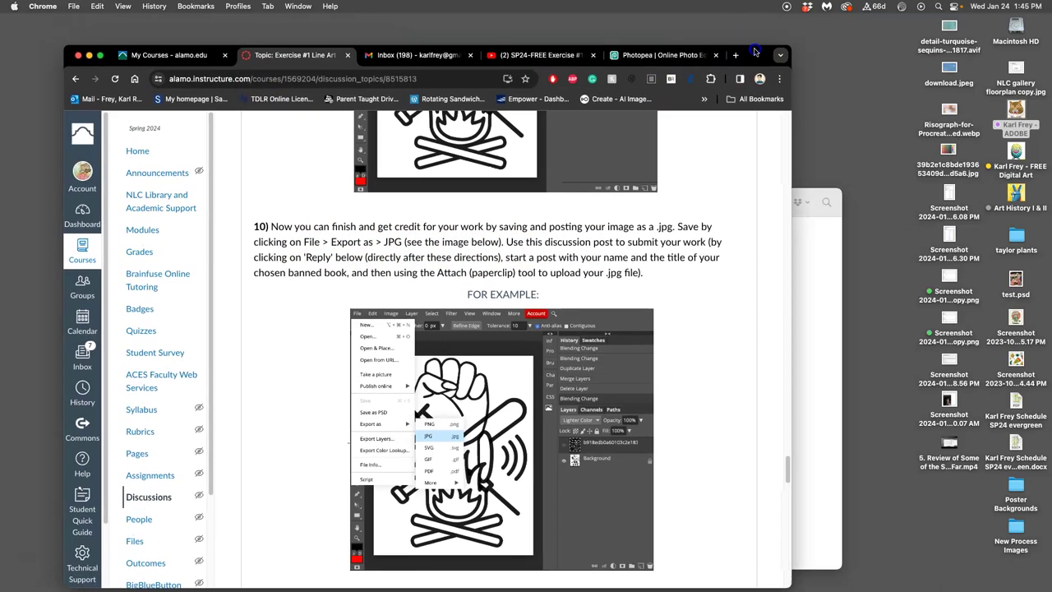
- Export the collage as a 2800×3500 px JPG at 55% quality
left_click(662, 55)
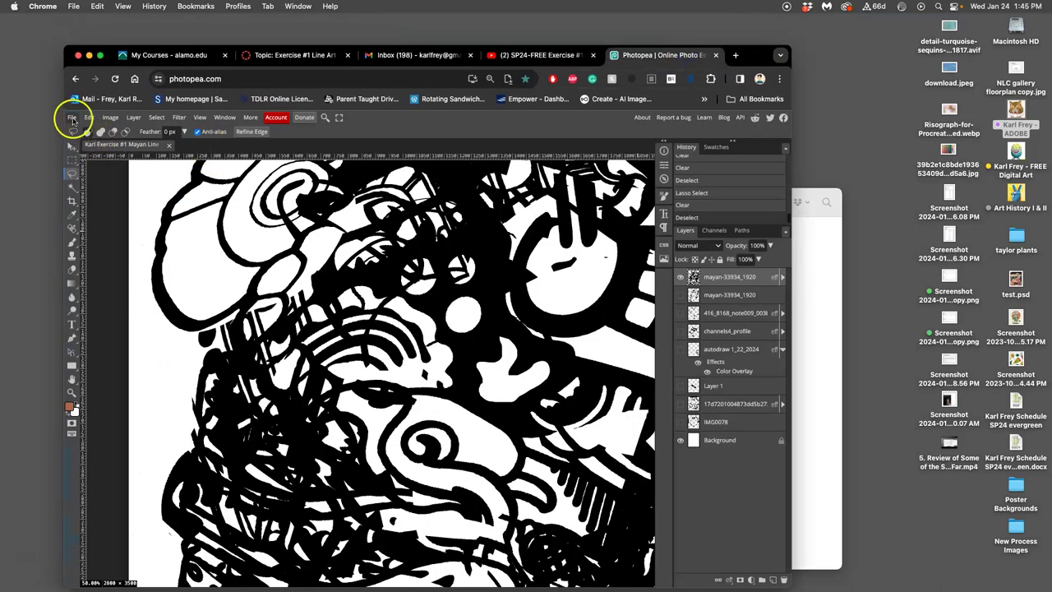
left_click(72, 119)
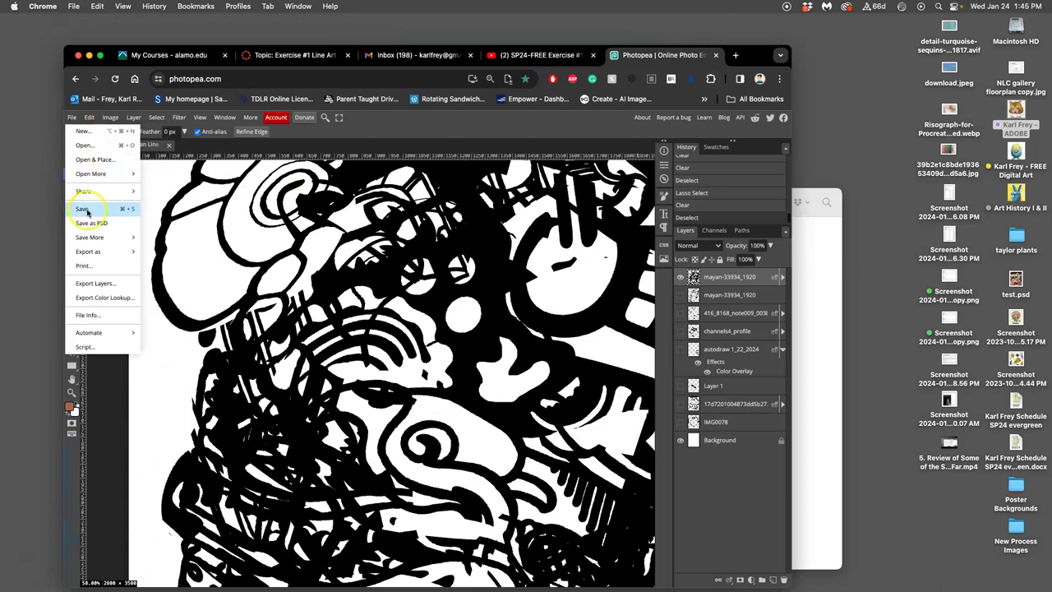
mouse_move(93, 253)
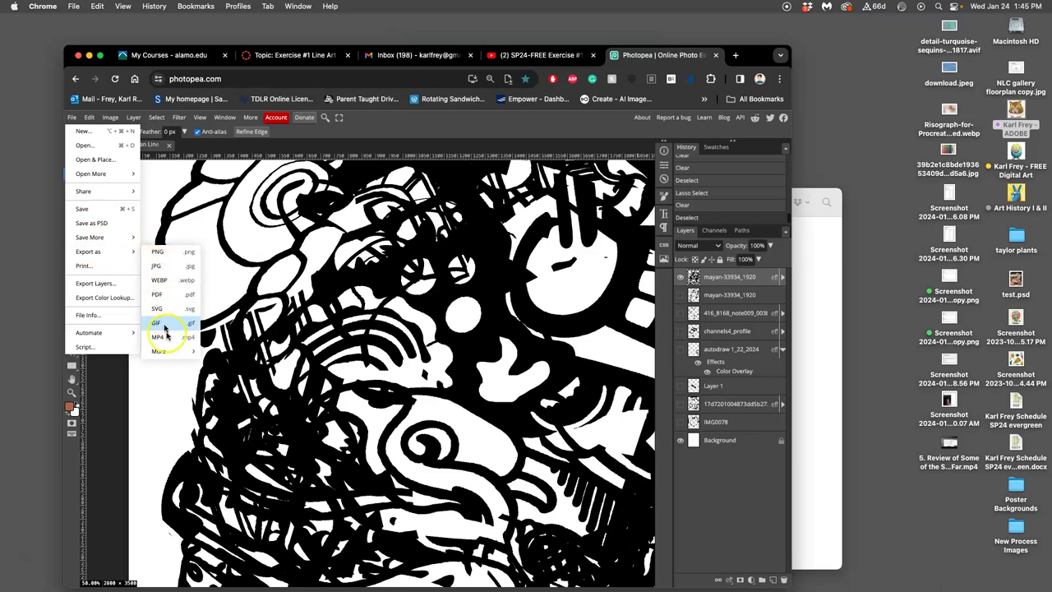
left_click(157, 267)
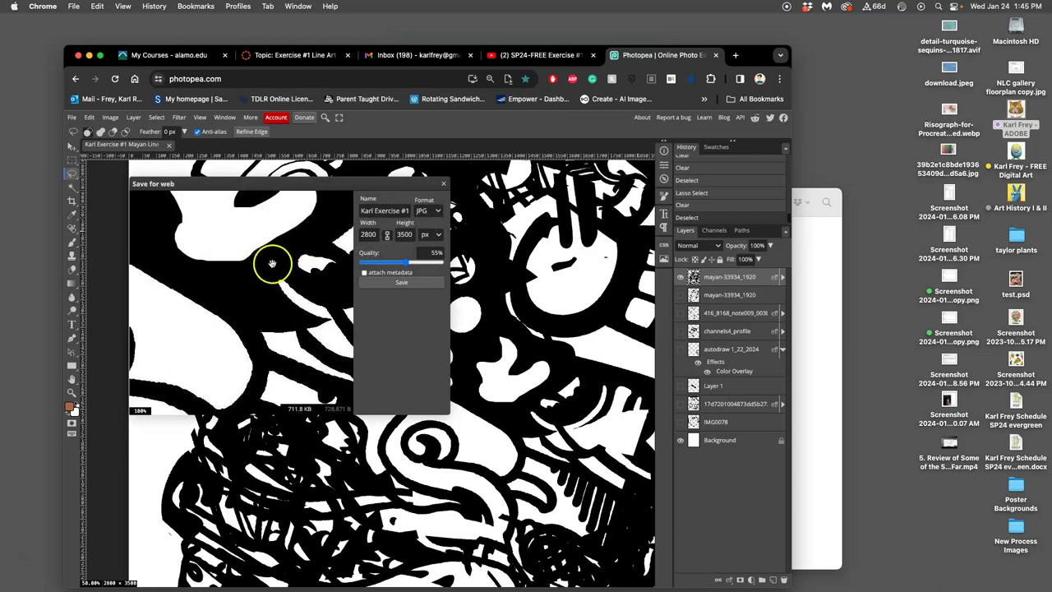
left_click(378, 283)
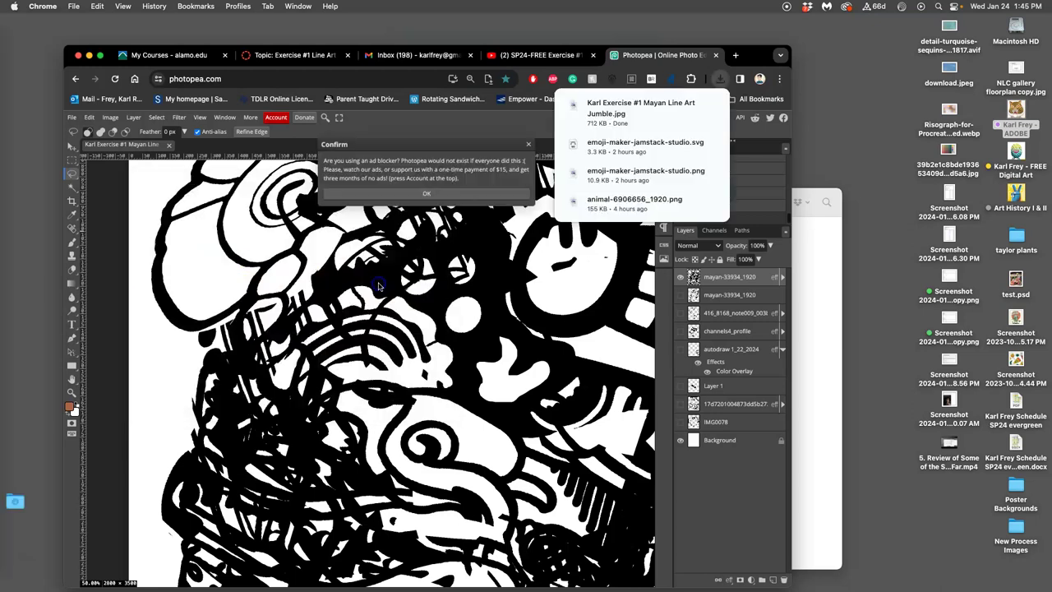
- Move the downloaded Mayan Line Art Jumble JPG from Downloads into the Exercise #1 folder
left_click(819, 292)
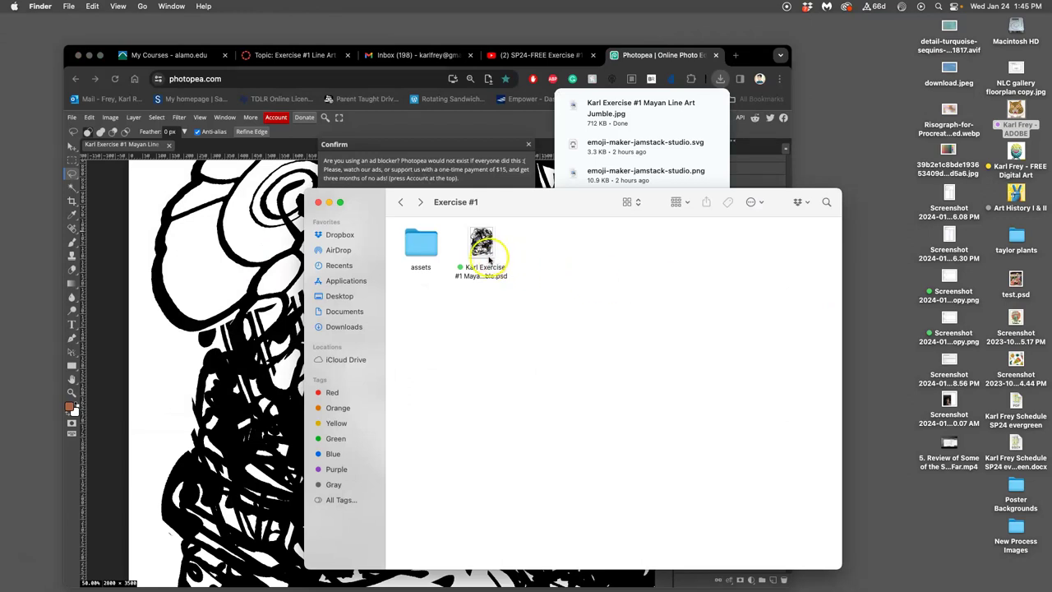
mouse_move(24, 493)
left_click(18, 502)
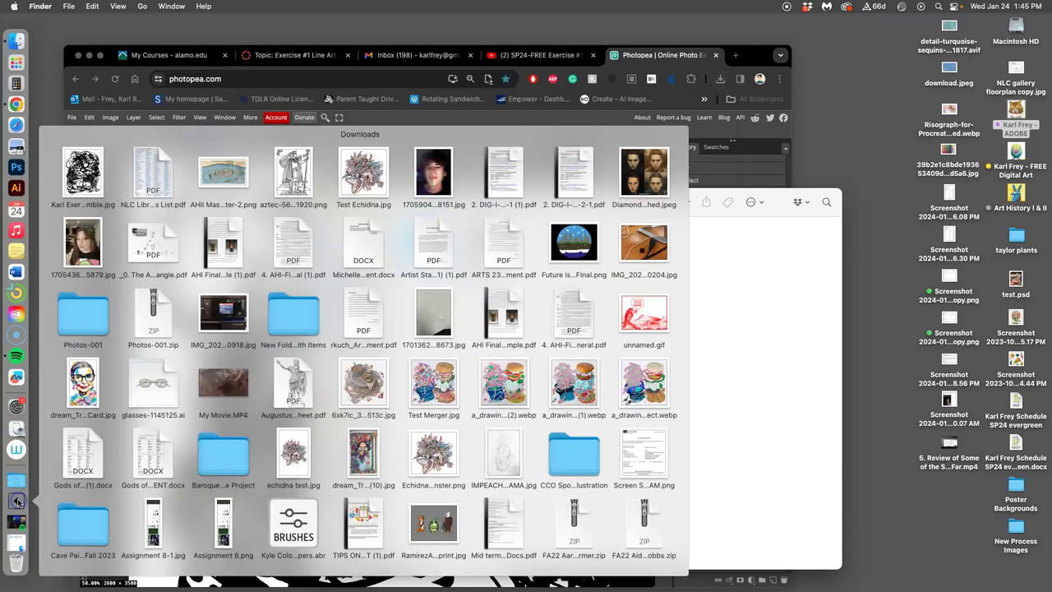
left_click_drag(83, 174, 559, 259)
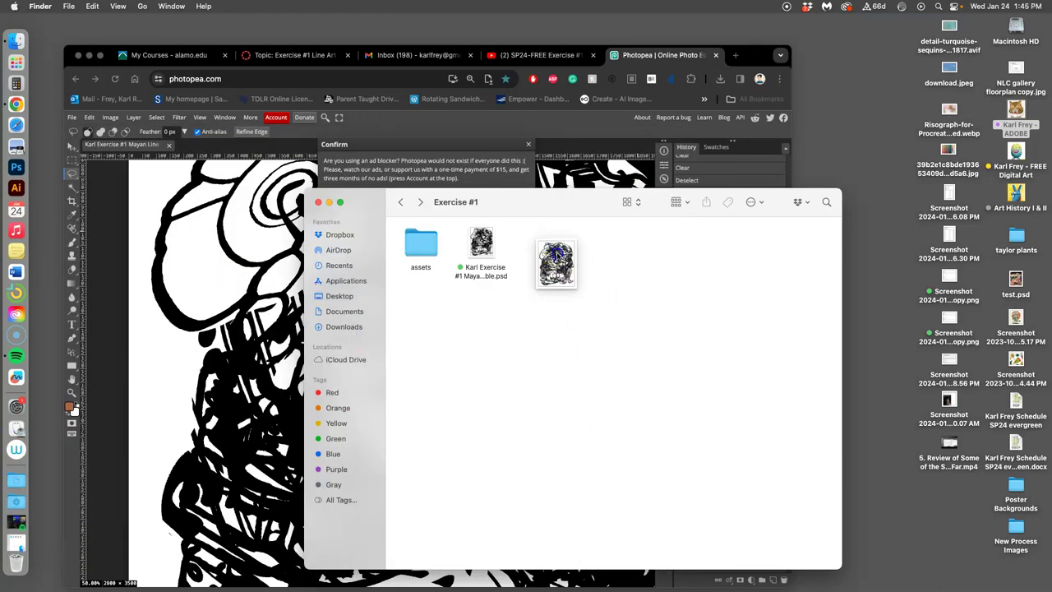
- Give the JPG an orange tag and return to Photopea
right_click(556, 261)
left_click(585, 424)
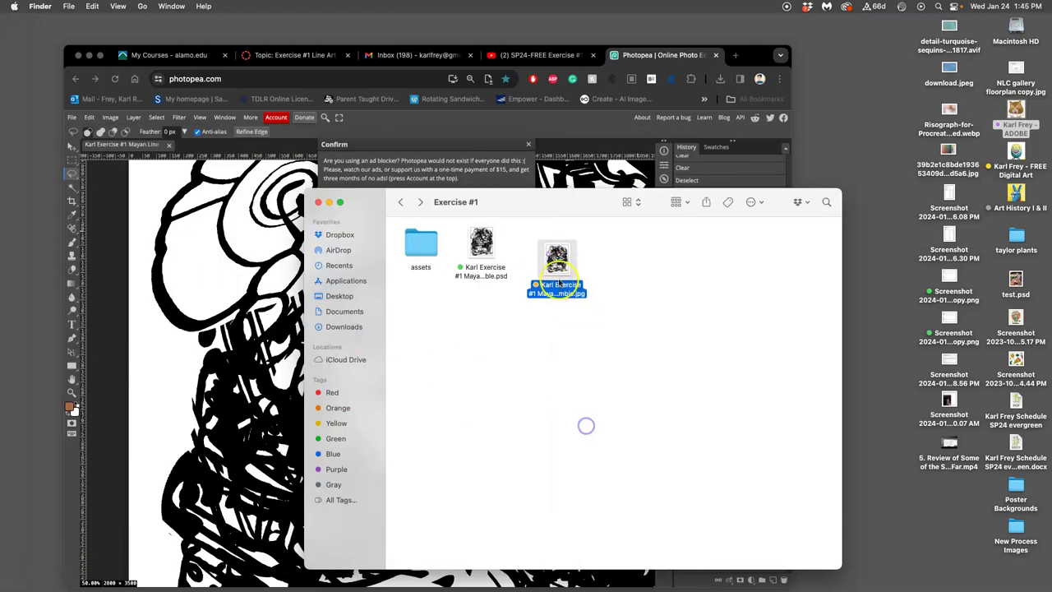
left_click(587, 262)
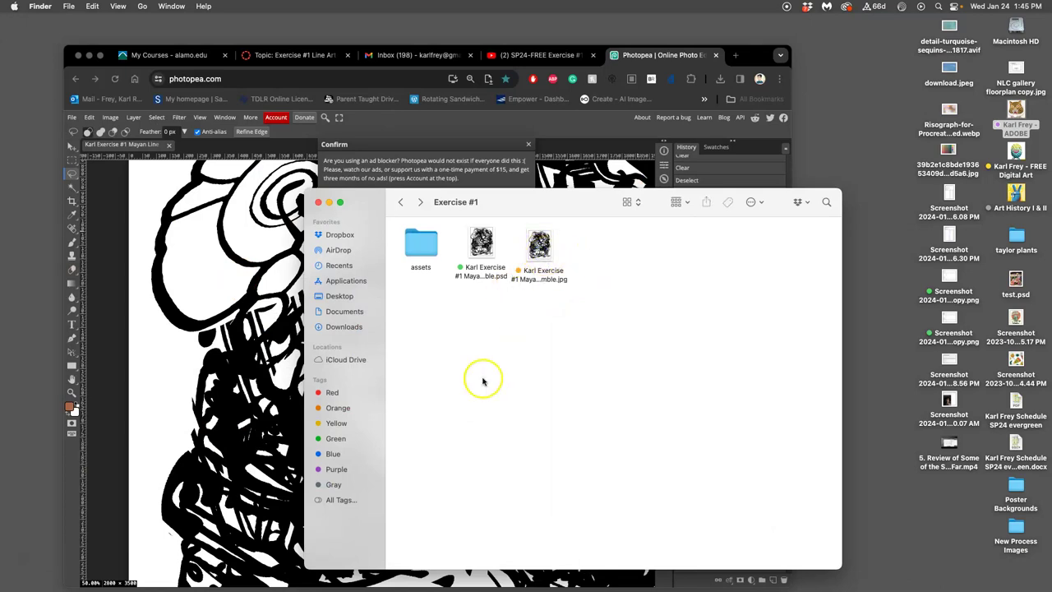
left_click(173, 350)
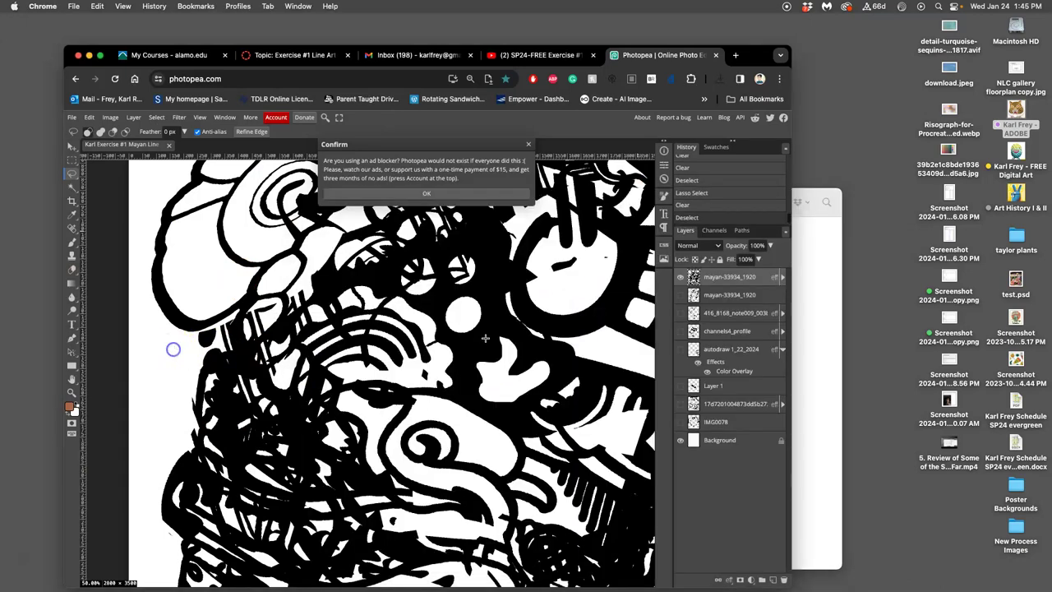
- Hide the white Background and export the collage as a transparent 2800×3500 PNG
left_click(488, 196)
left_click(680, 441)
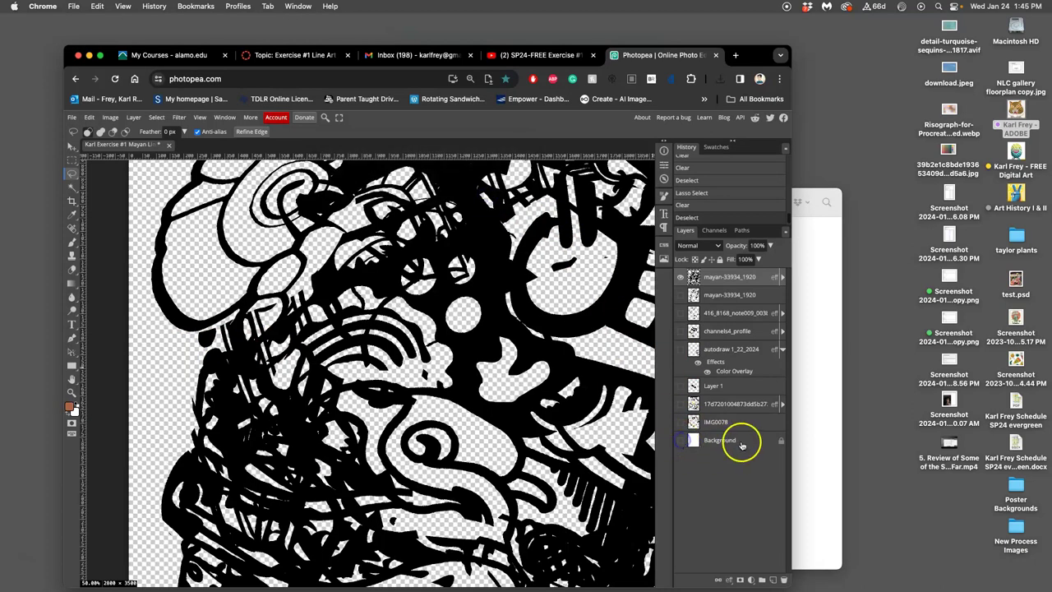
left_click(65, 116)
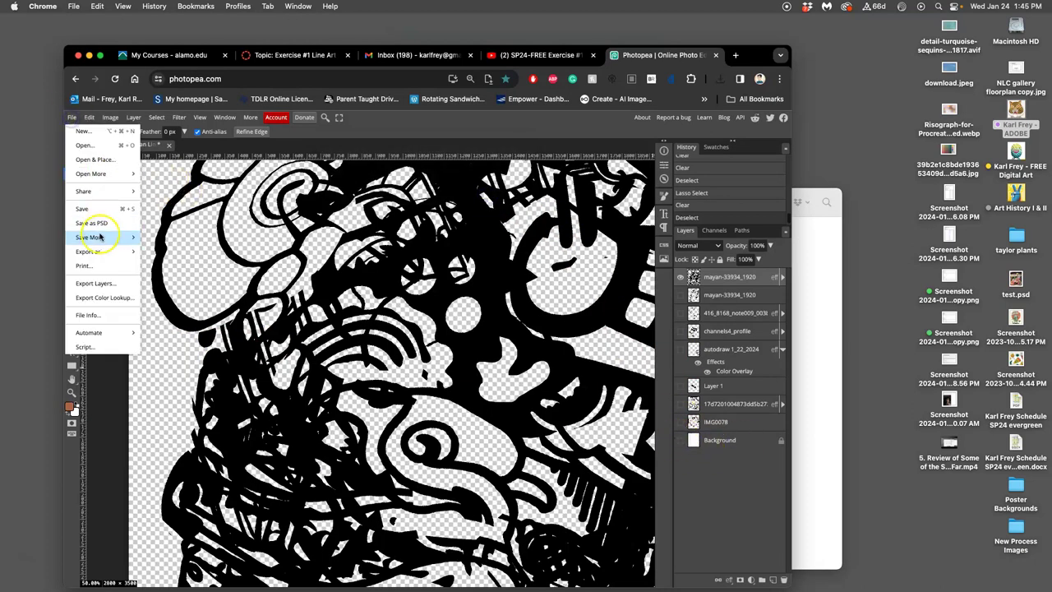
left_click(161, 253)
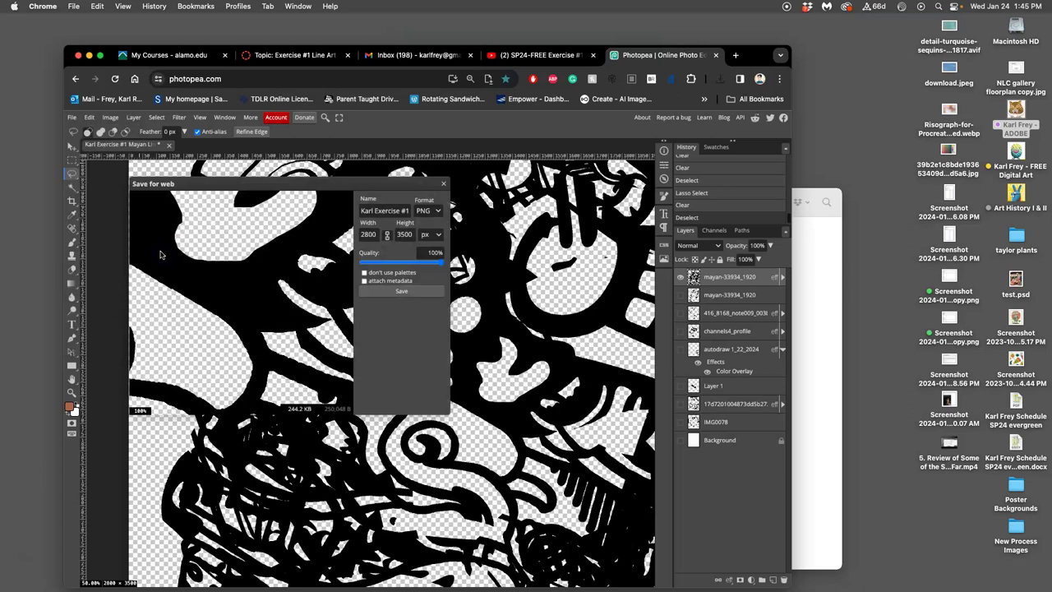
left_click(383, 290)
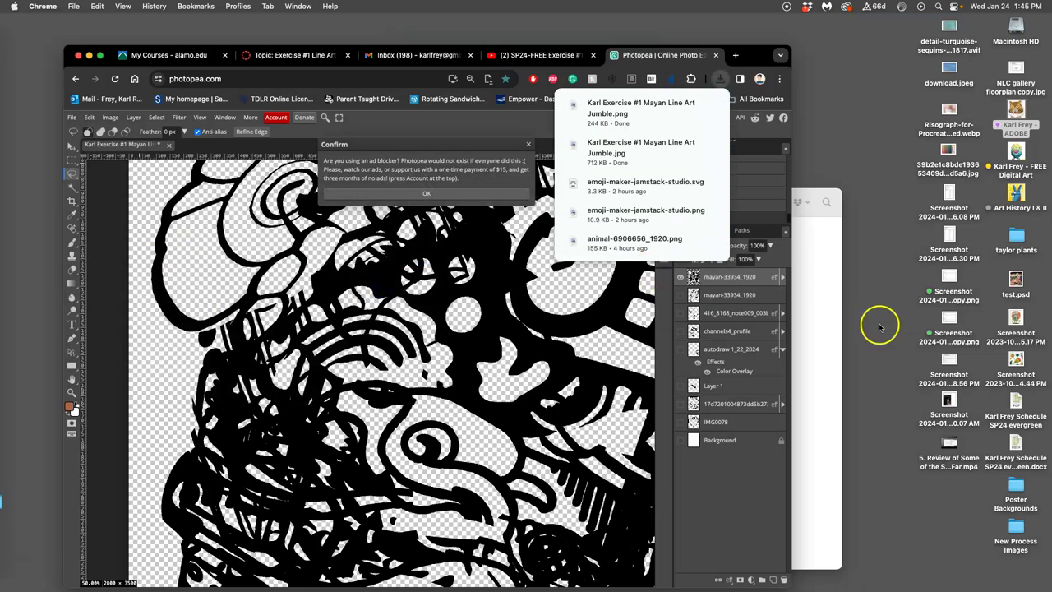
- Move the downloaded PNG from Downloads into Exercise #1, then open the JPG in Preview
left_click(834, 322)
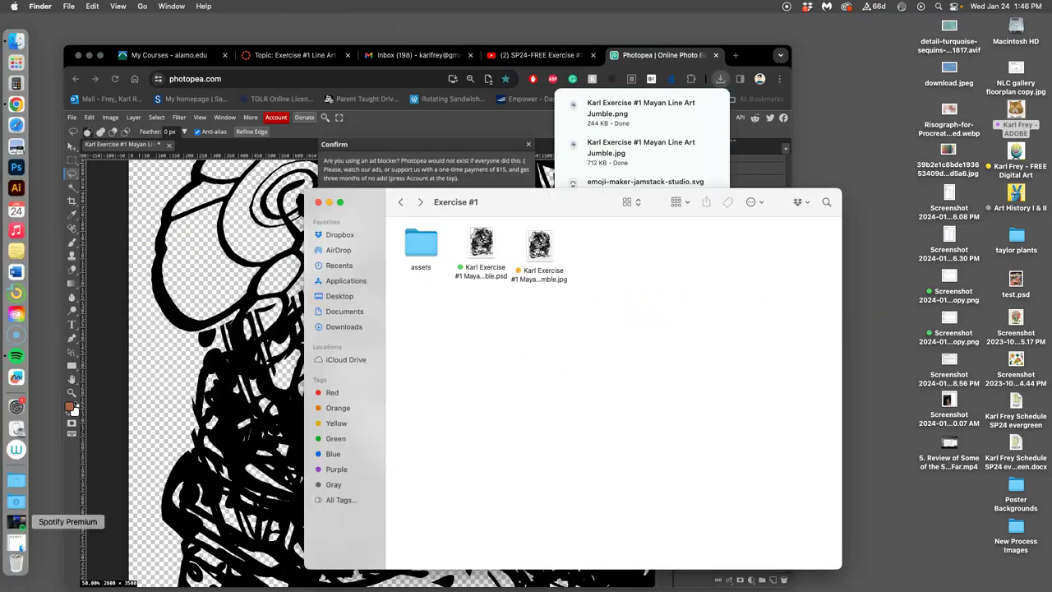
left_click(13, 499)
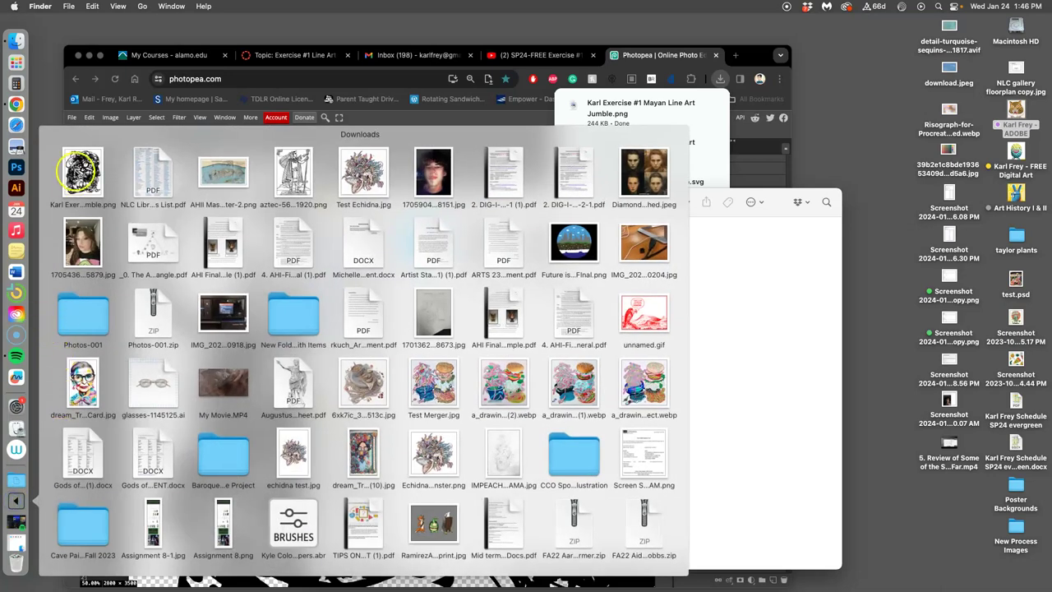
left_click_drag(80, 173, 468, 378)
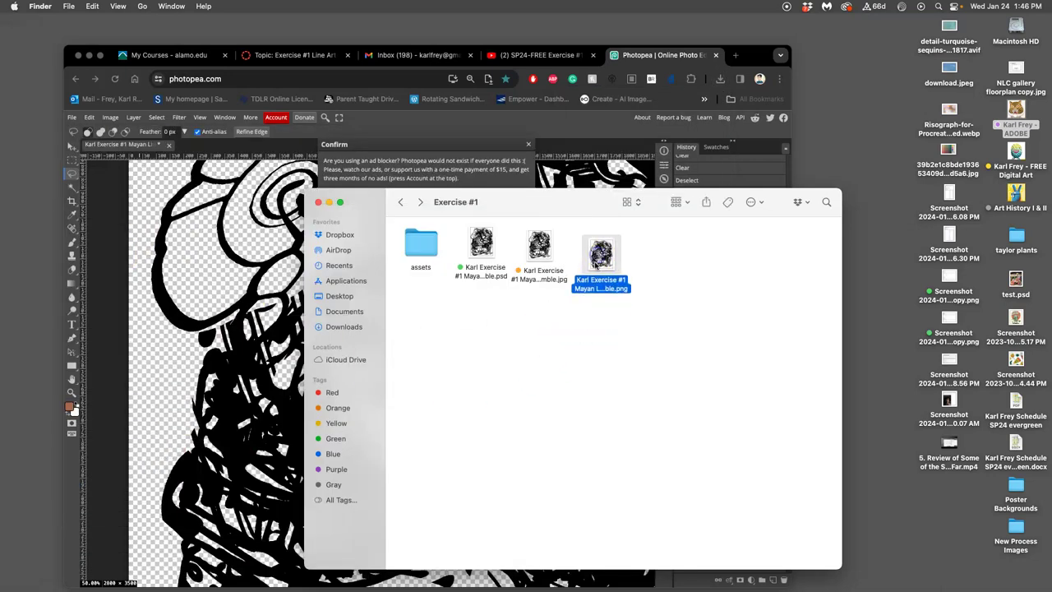
double_click(538, 245)
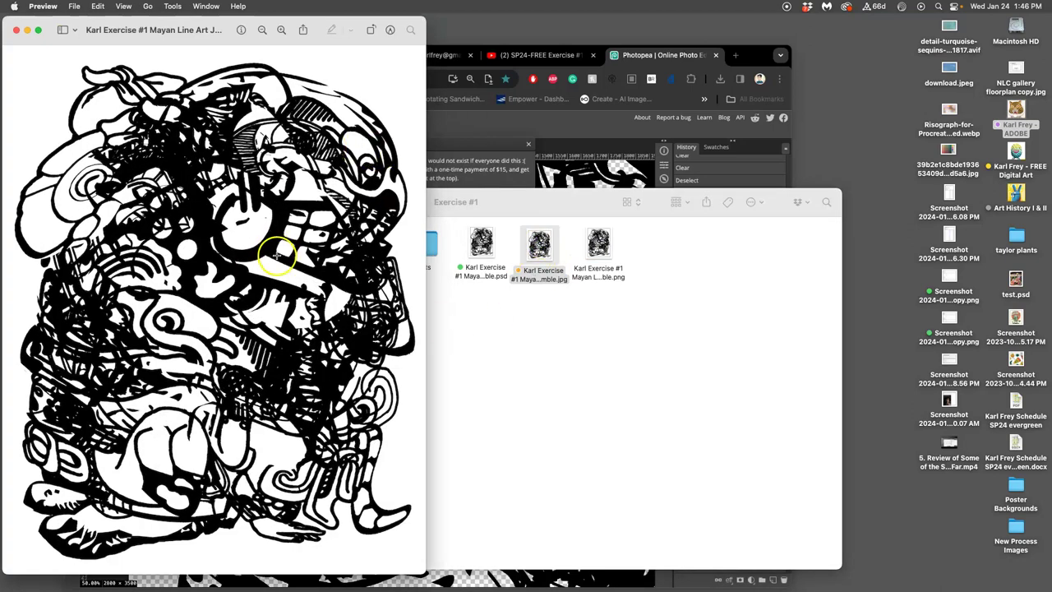
double_click(599, 244)
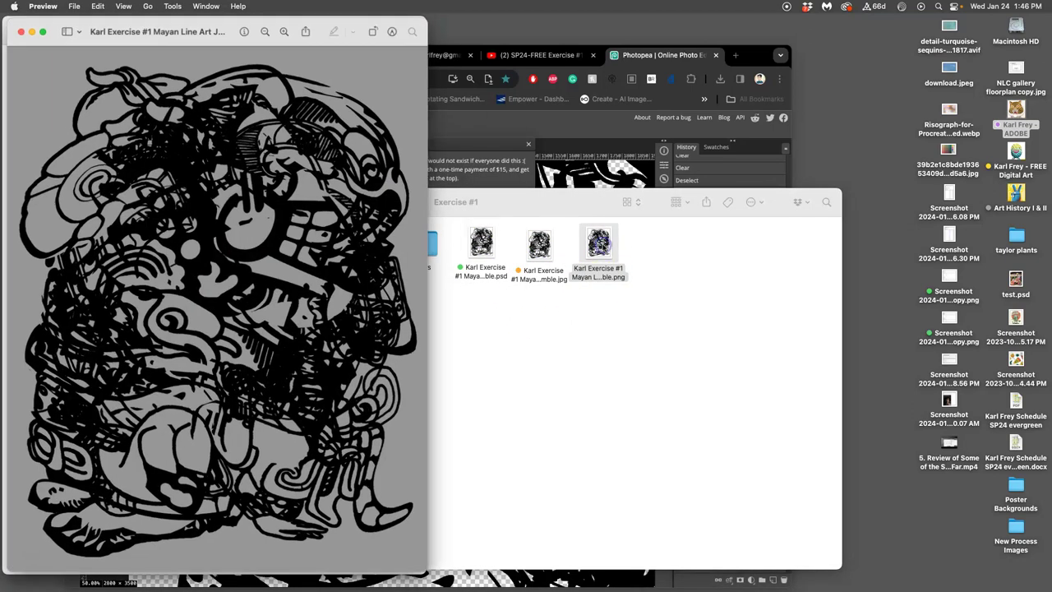
left_click_drag(232, 26, 735, 33)
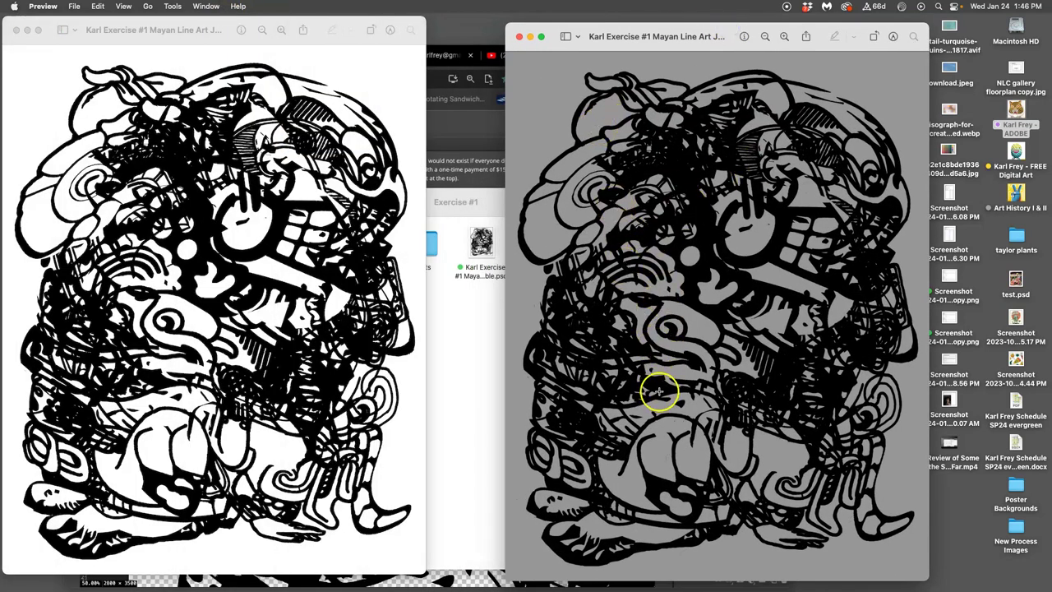
left_click_drag(732, 31, 734, 64)
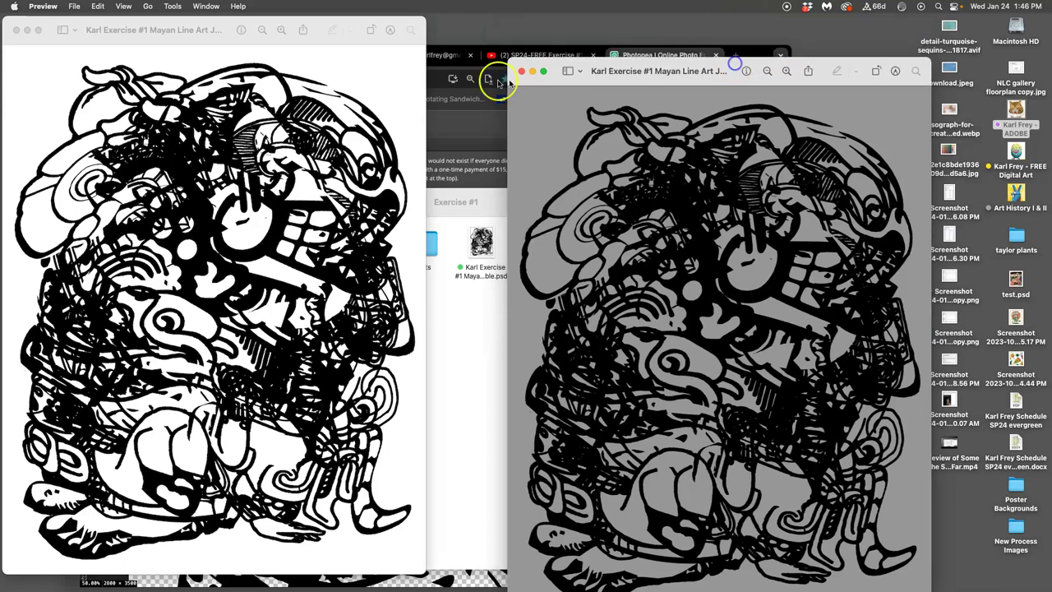
left_click(520, 69)
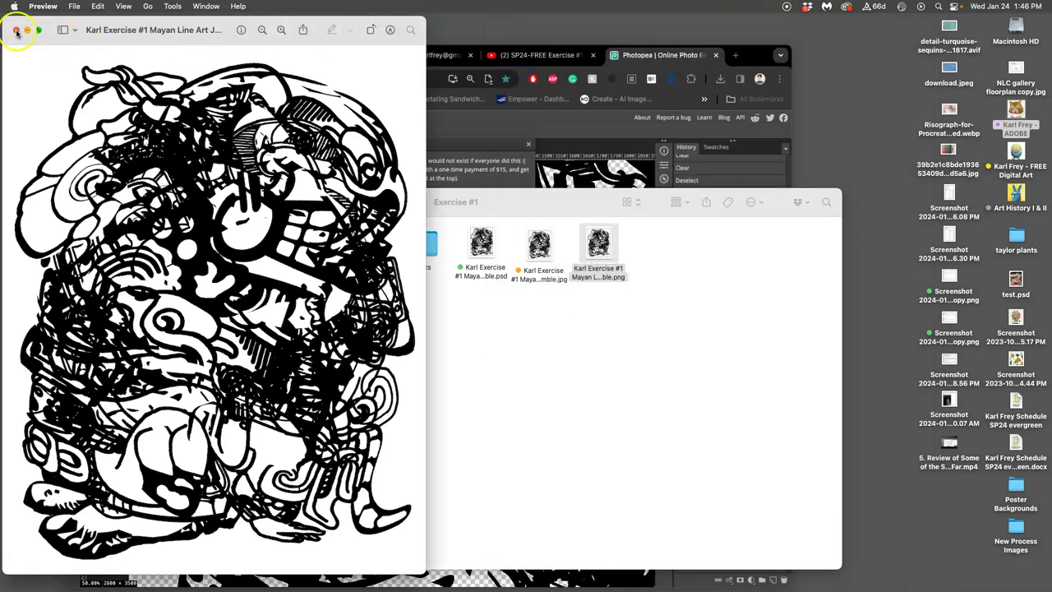
left_click(15, 32)
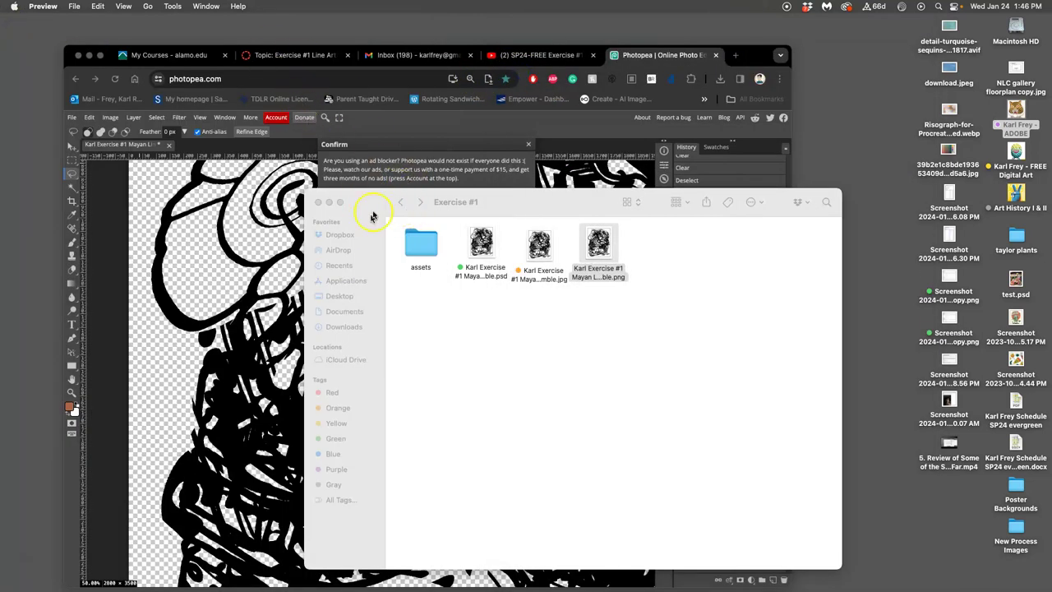
- Start a reply on the Exercise #1 discussion and drag the Mayan Line Art Jumble JPG into it
left_click_drag(366, 206, 534, 190)
left_click(273, 55)
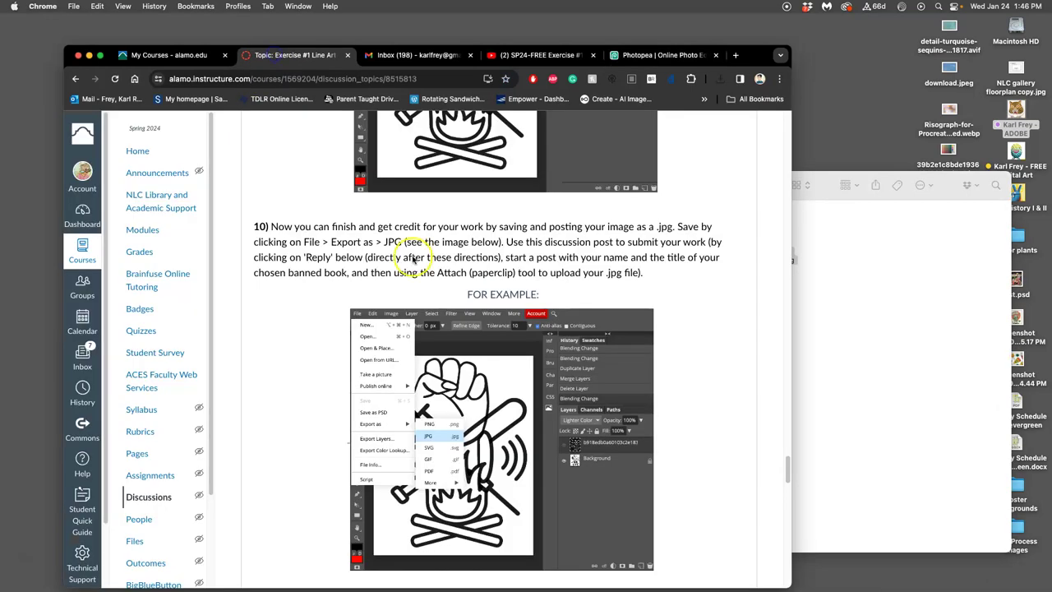
scroll(417, 346, "down", 20)
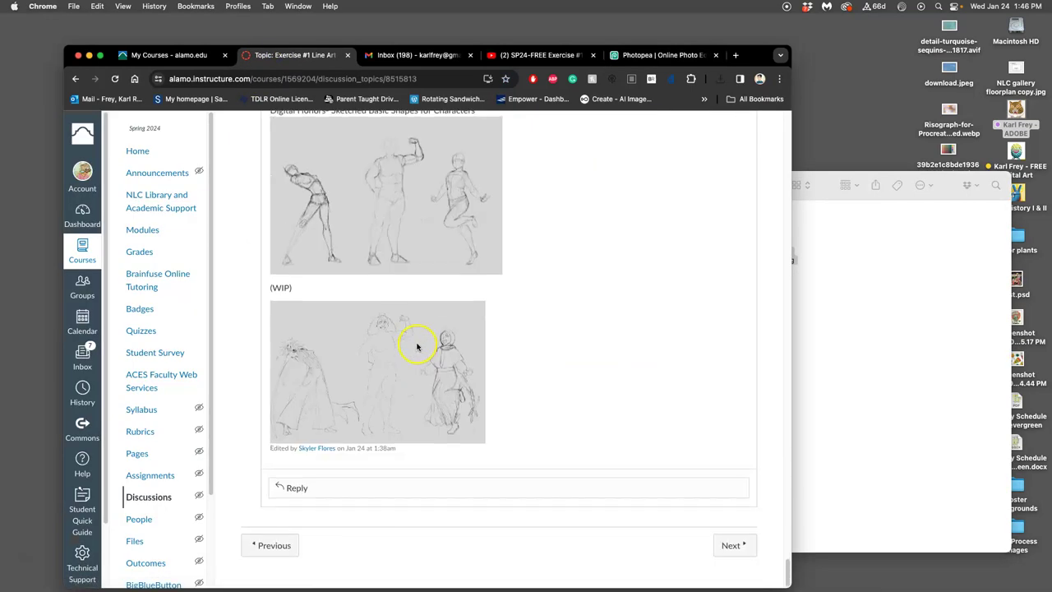
scroll(417, 345, "up", 5)
left_click(295, 313)
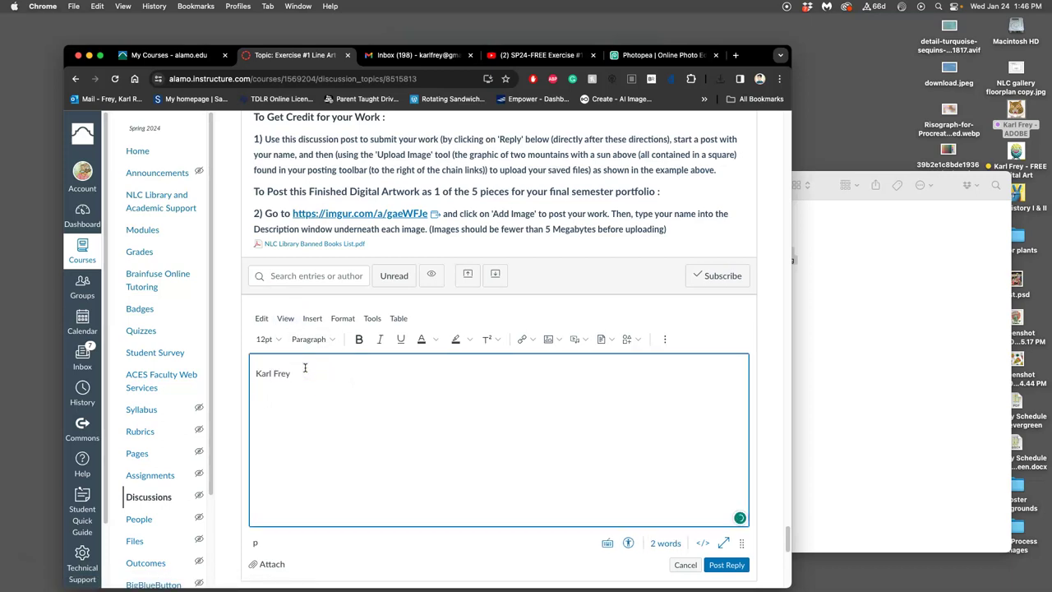
left_click(898, 300)
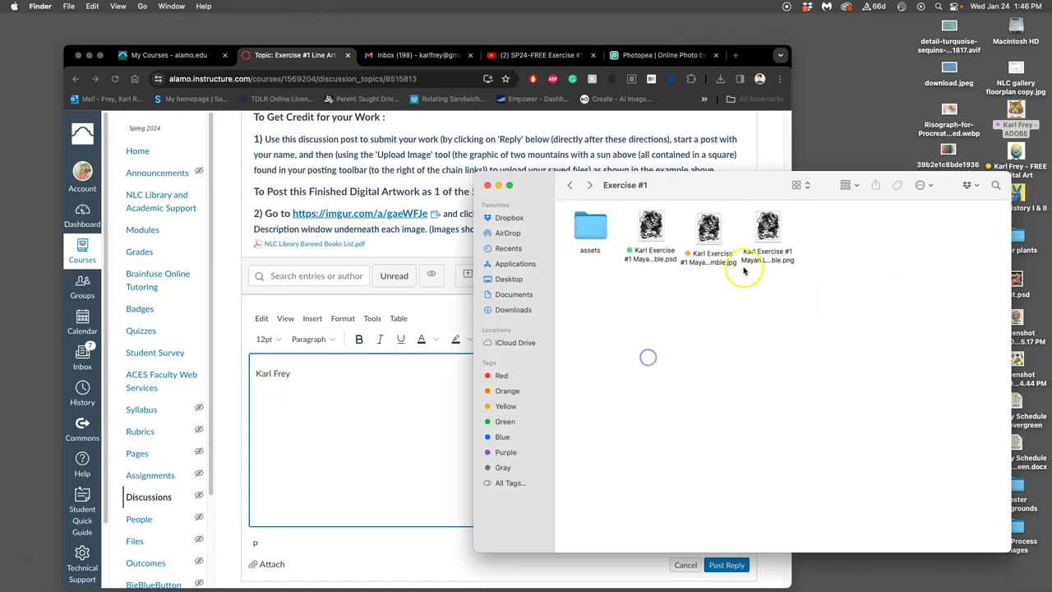
left_click_drag(709, 230, 327, 426)
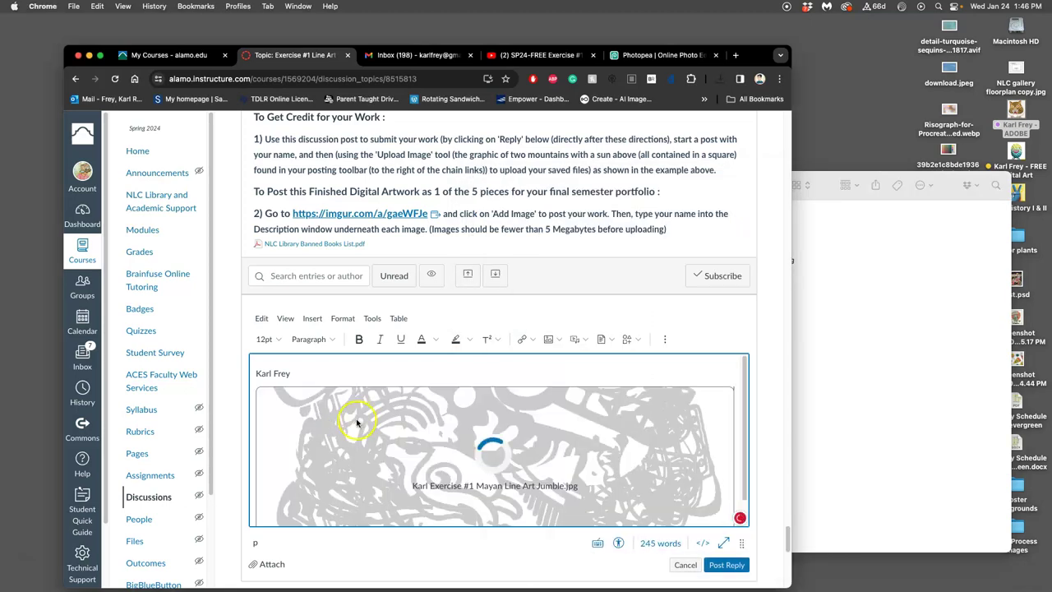